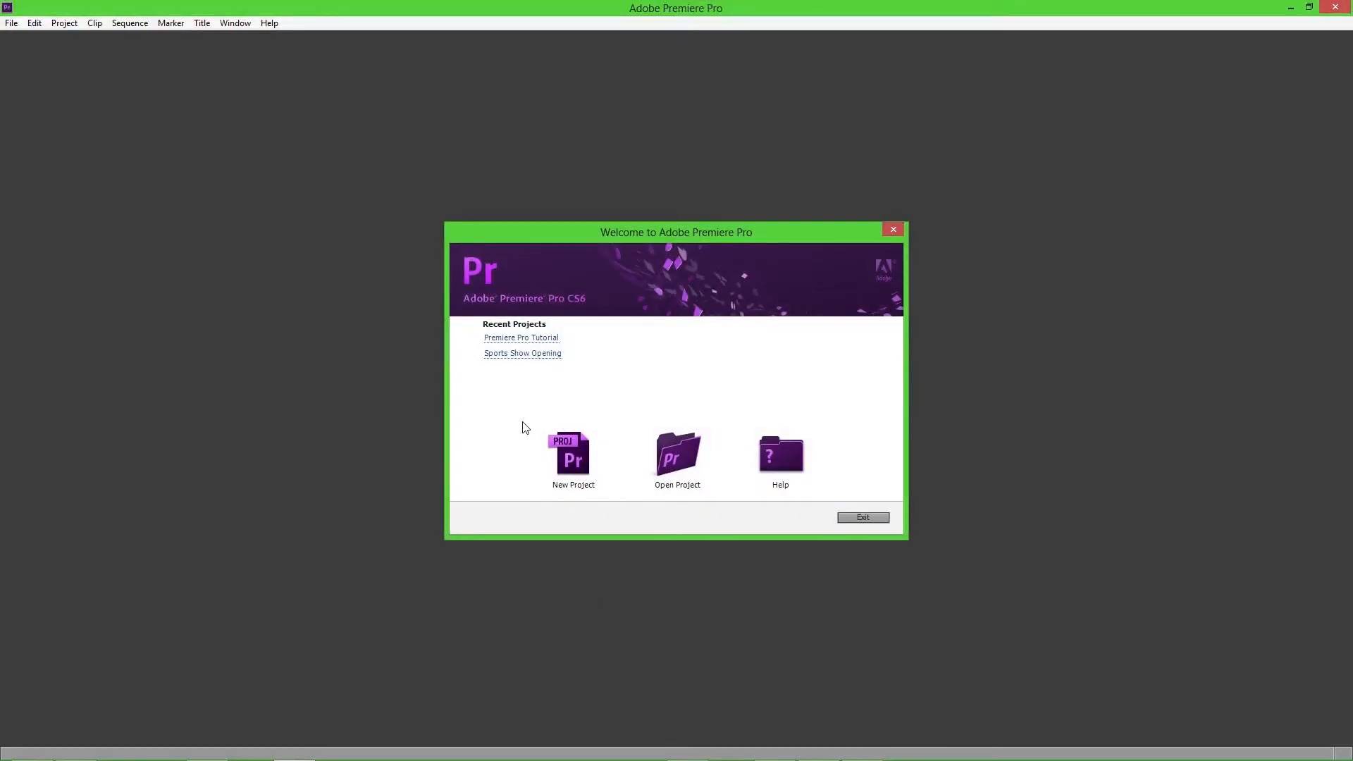
Step: Start a new project and set its location to a new folder named Test on the Desktop
click(574, 462)
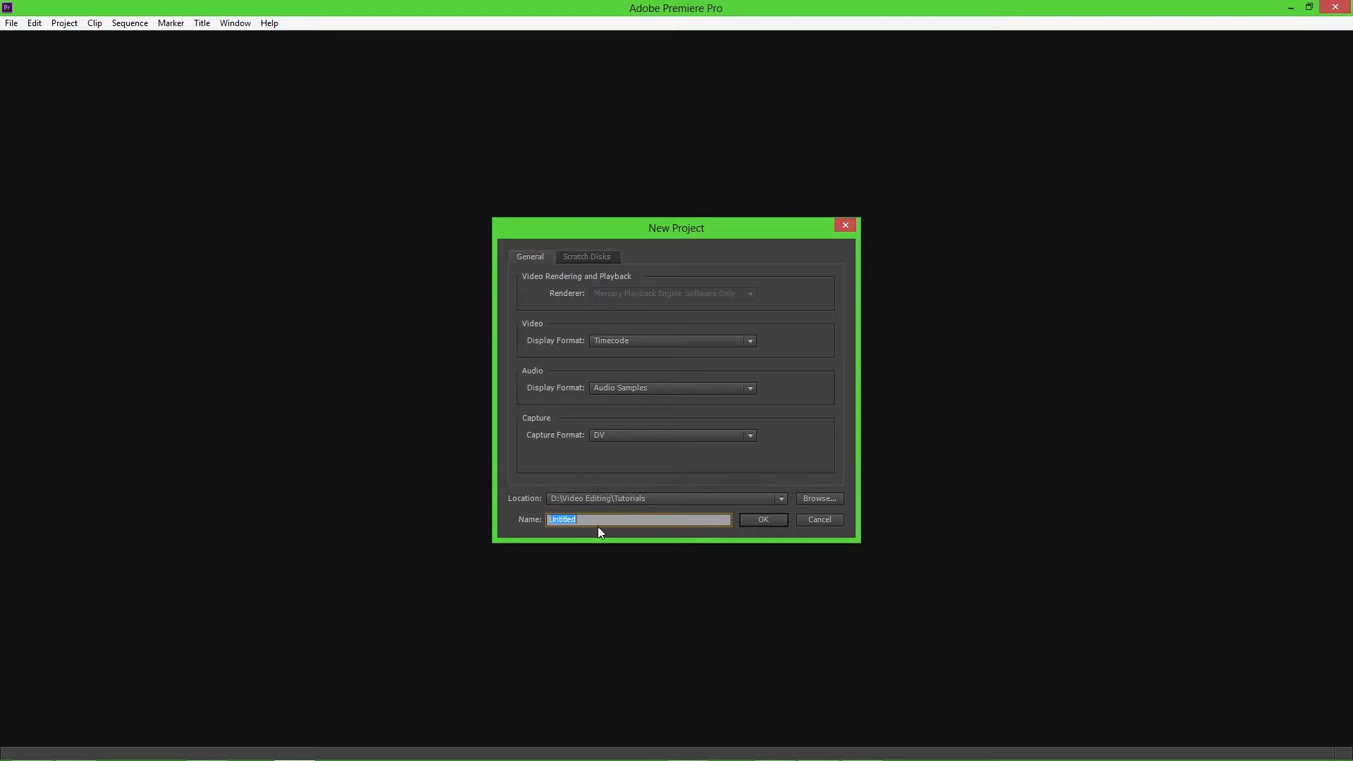
click(818, 499)
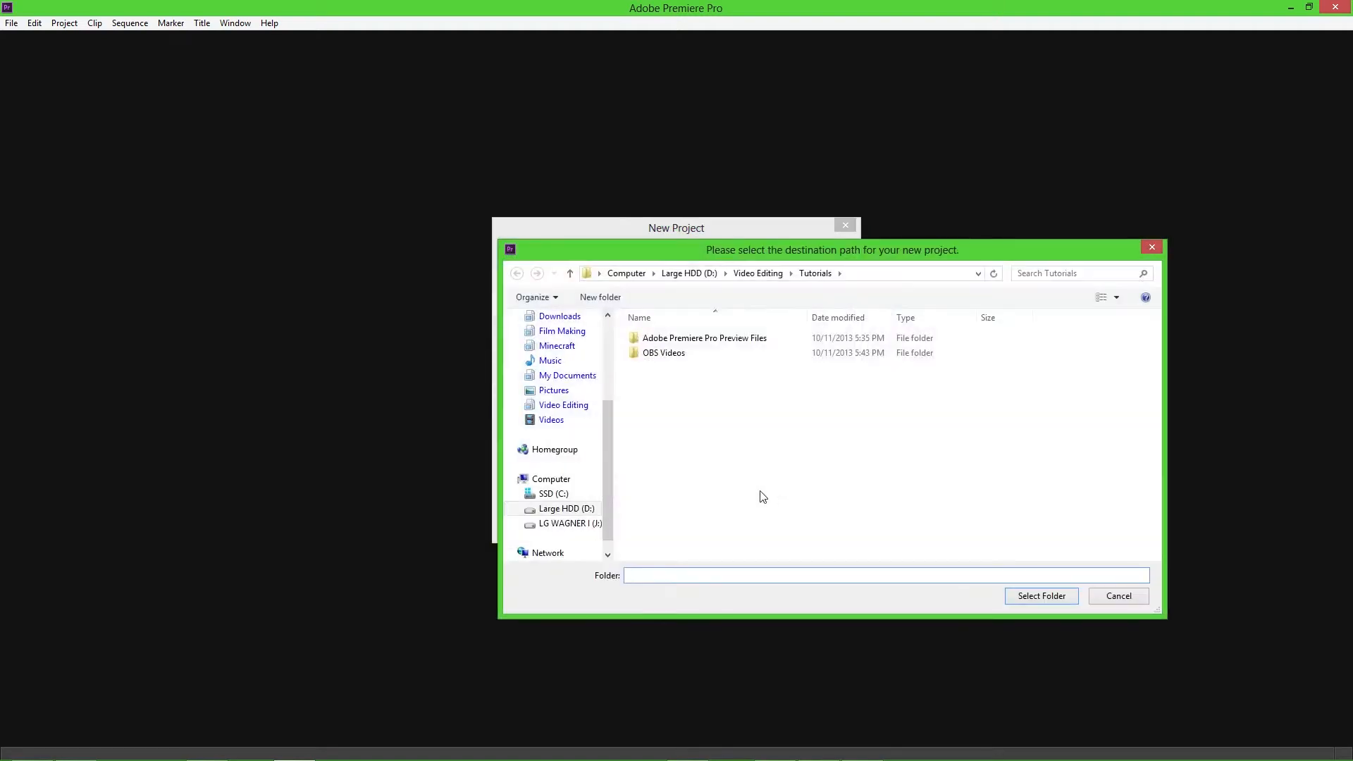
scroll(610, 408, up, 3)
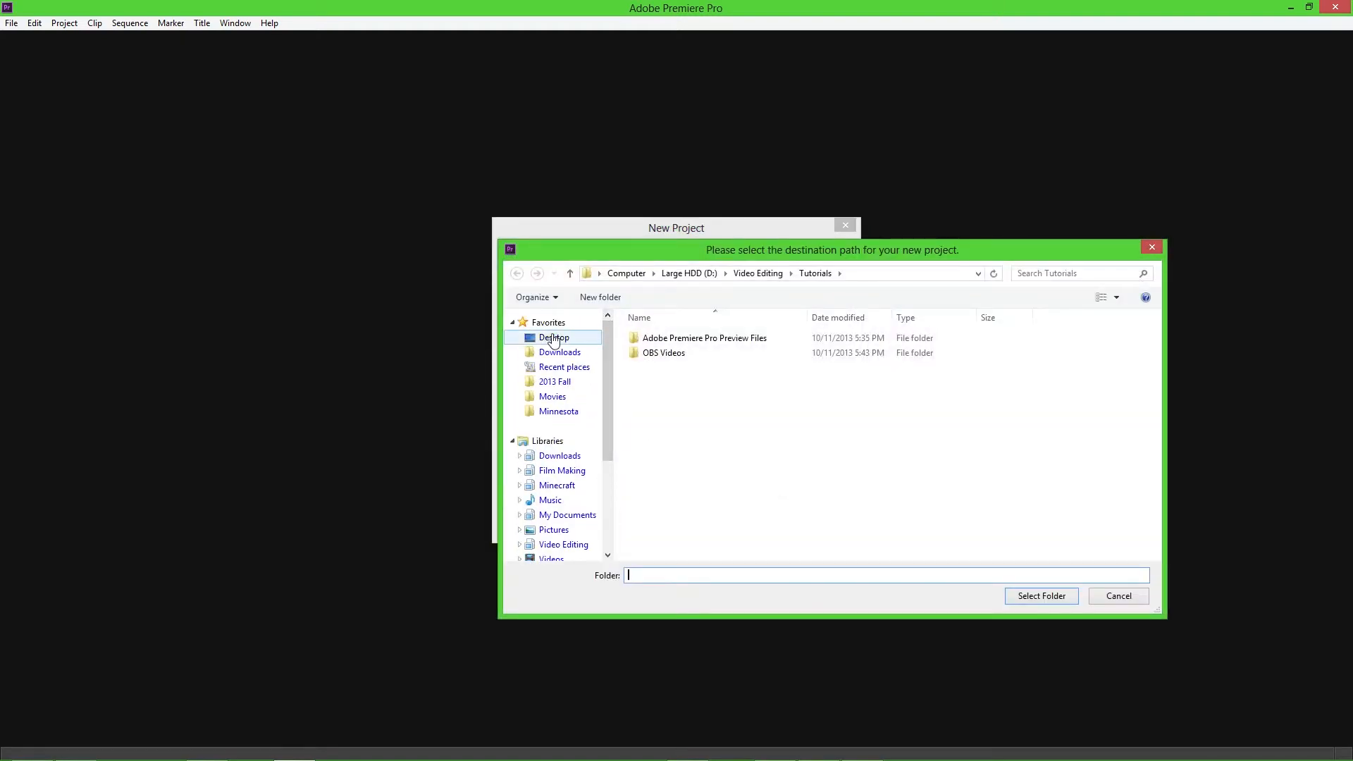
click(553, 338)
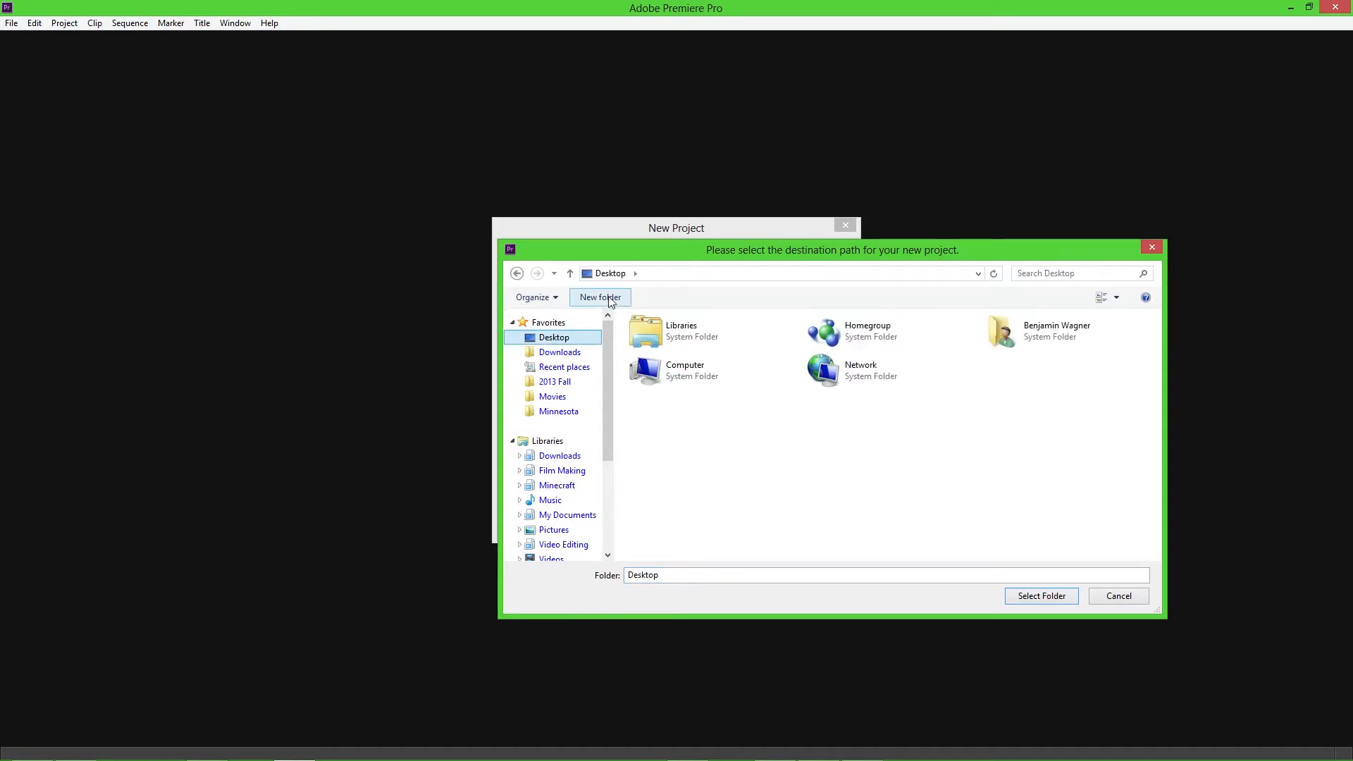
click(600, 297)
text(Test)
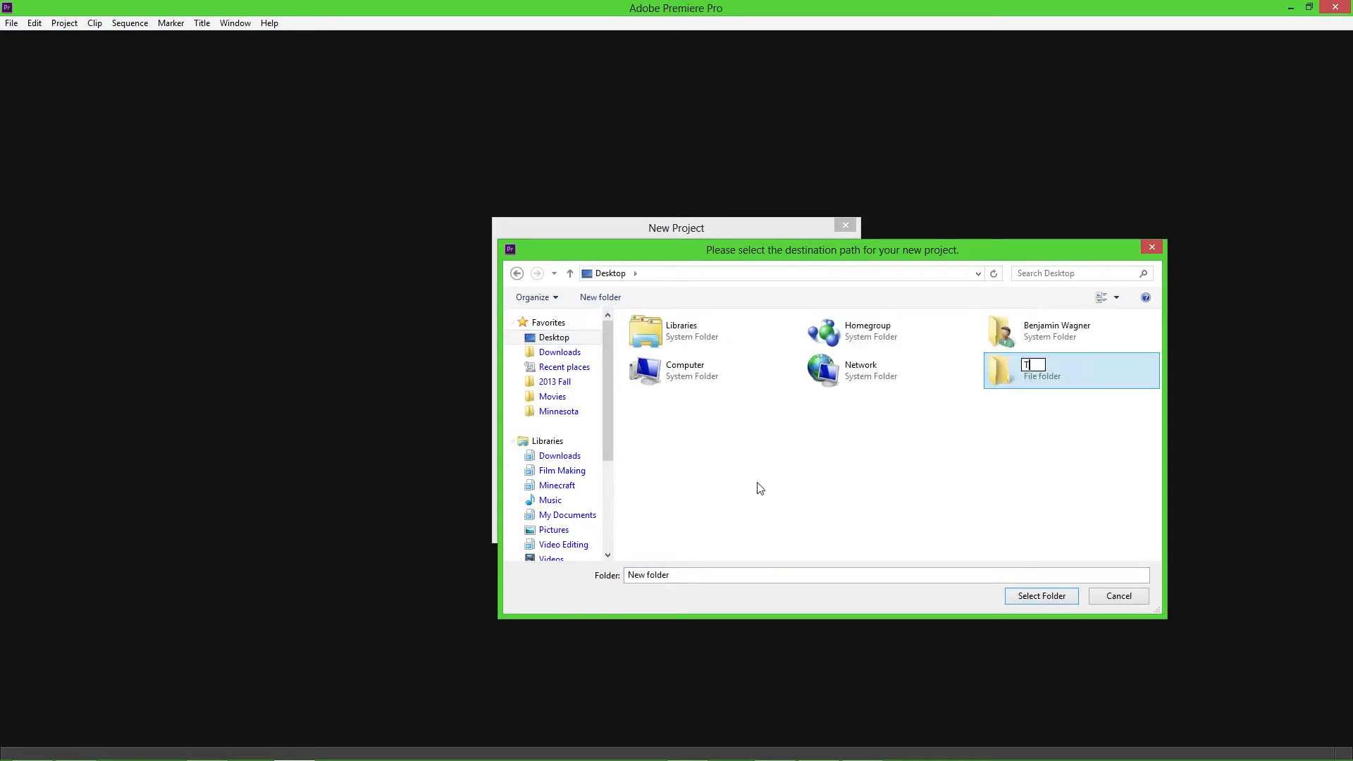
key(Return)
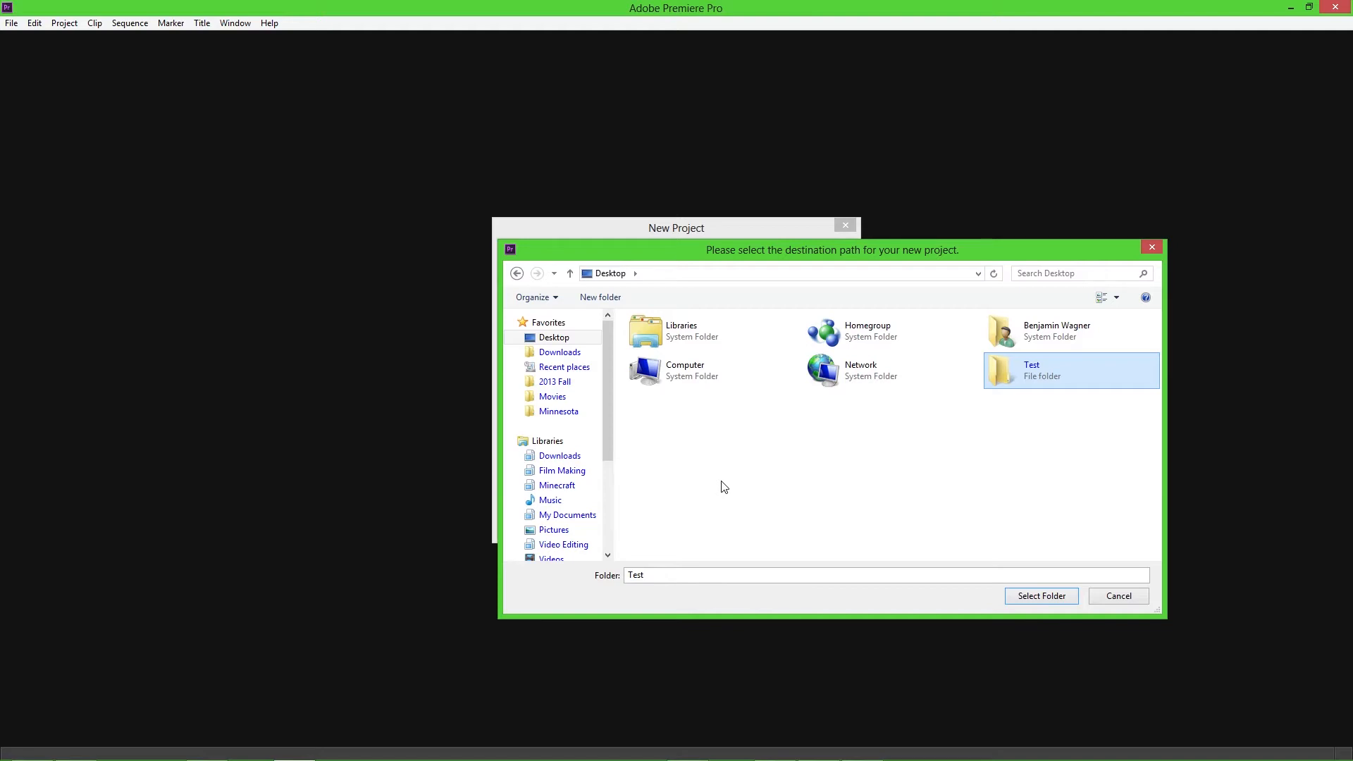
click(1041, 596)
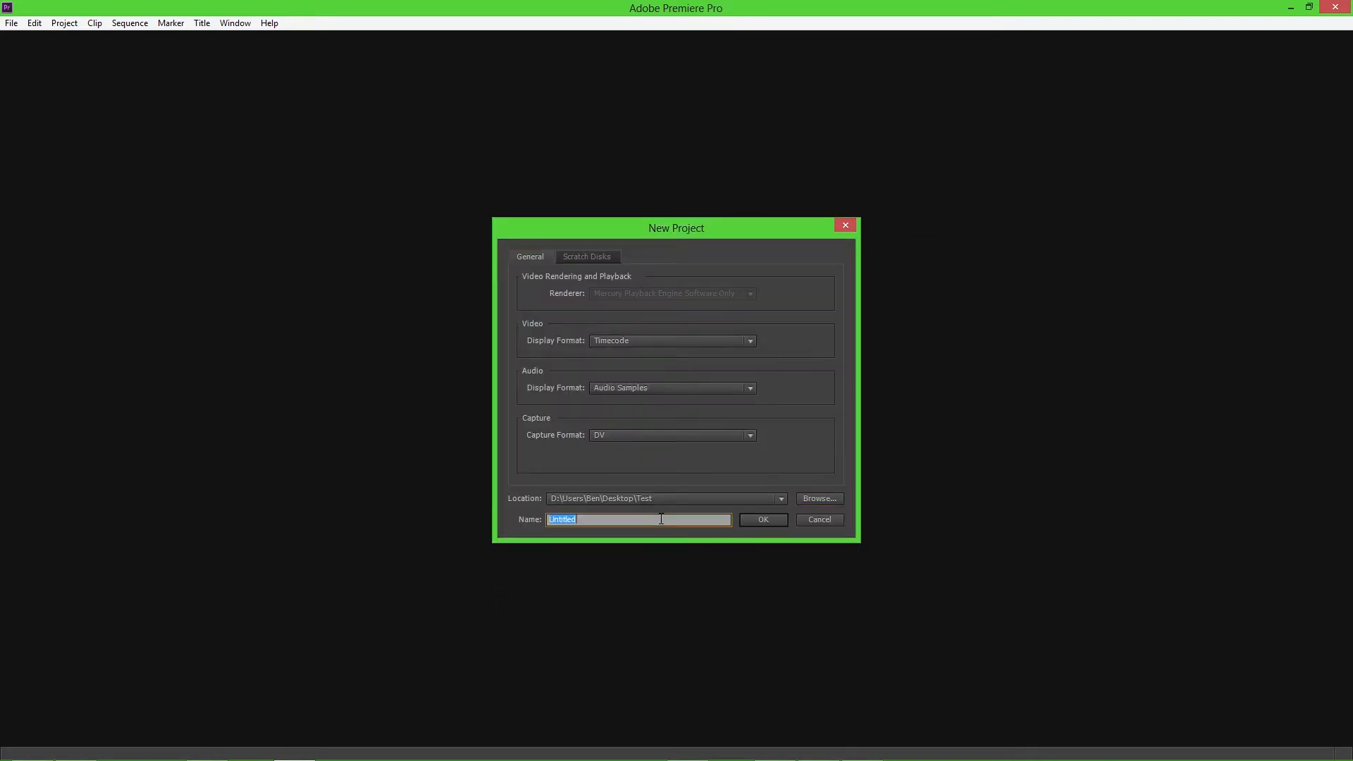
Step: Create the project with the name Example Project and its first sequence with the name Project I
text(Example Project)
click(771, 523)
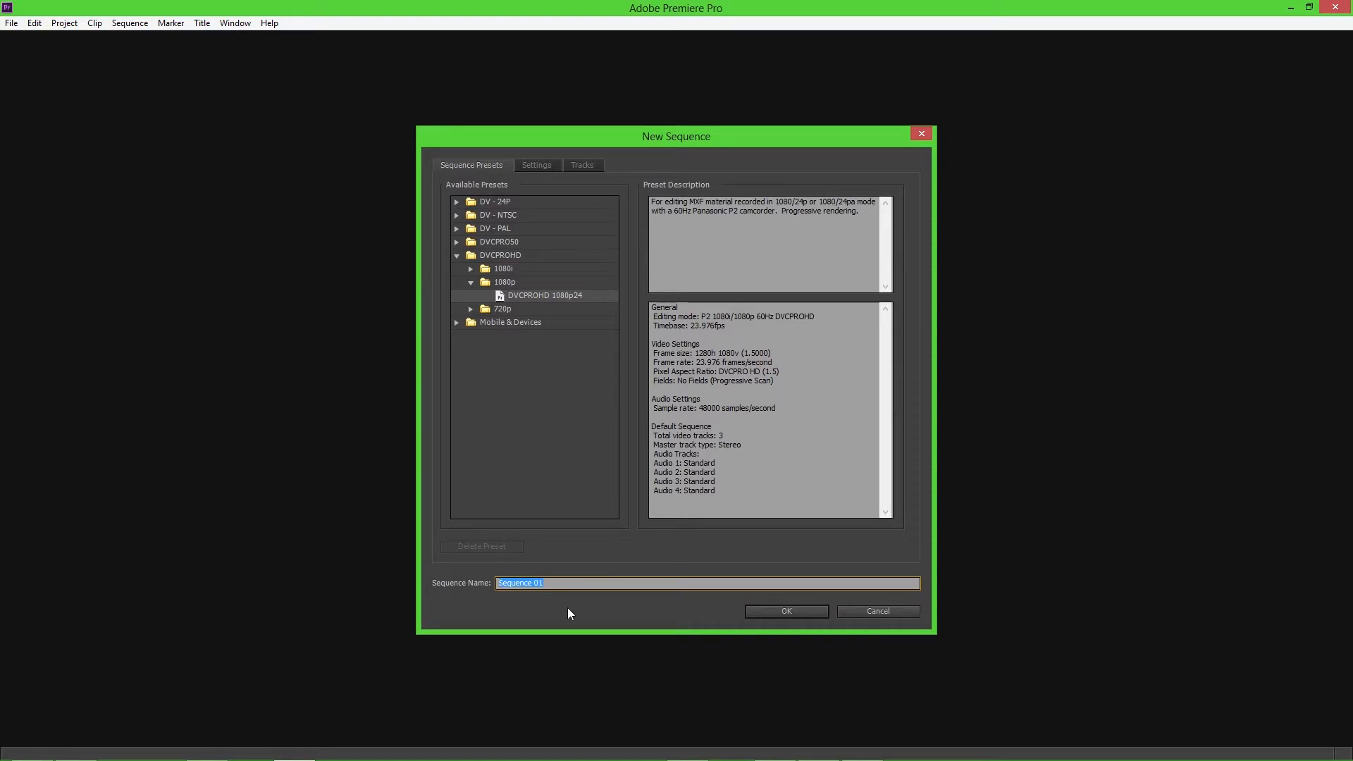
text(Project I)
key(Return)
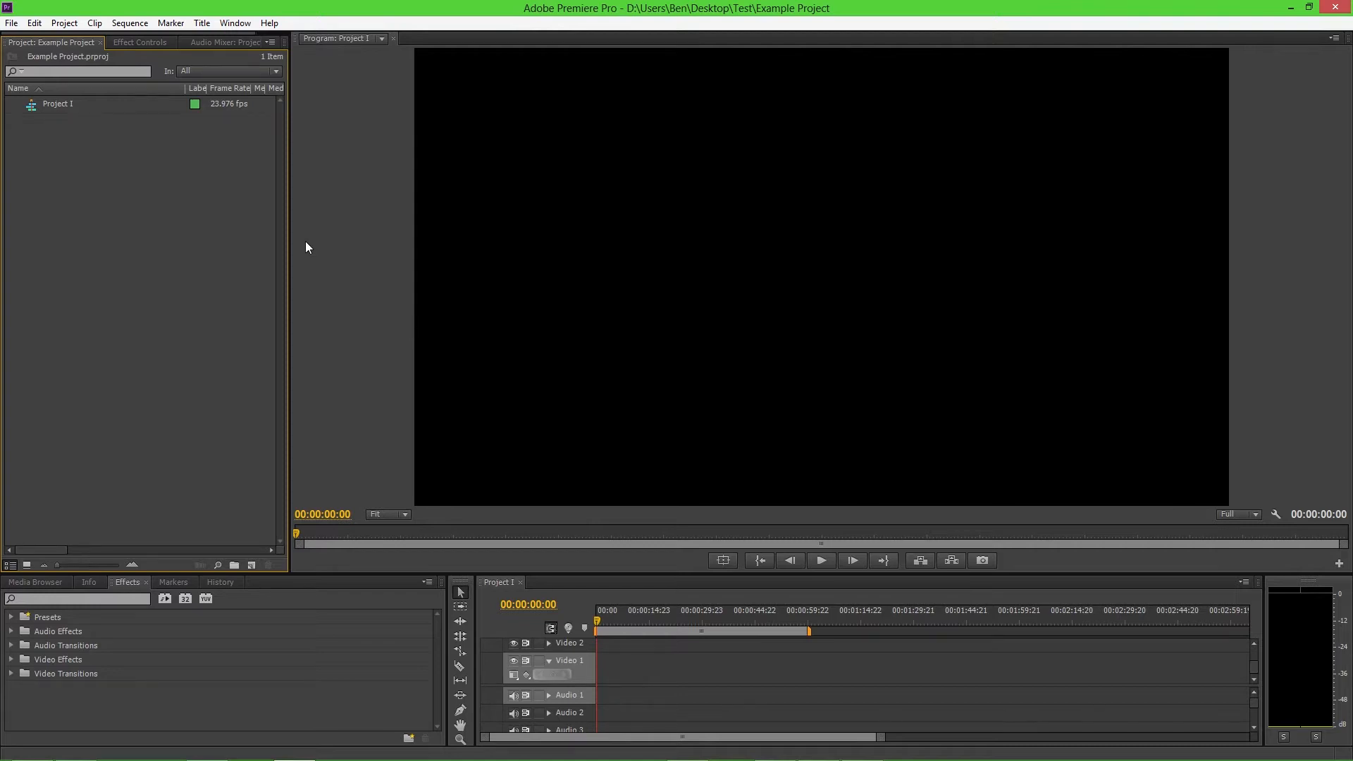
click(11, 23)
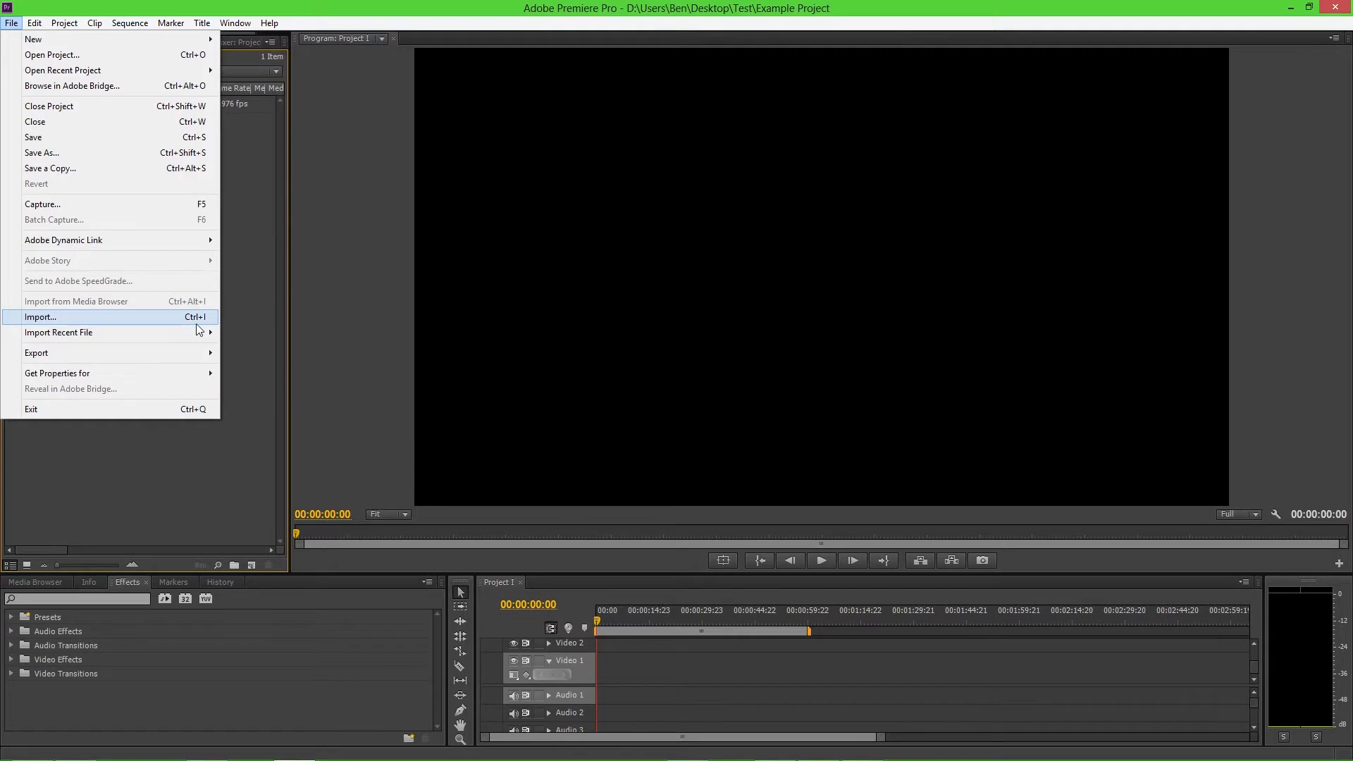
mouse_move(213, 329)
click(195, 322)
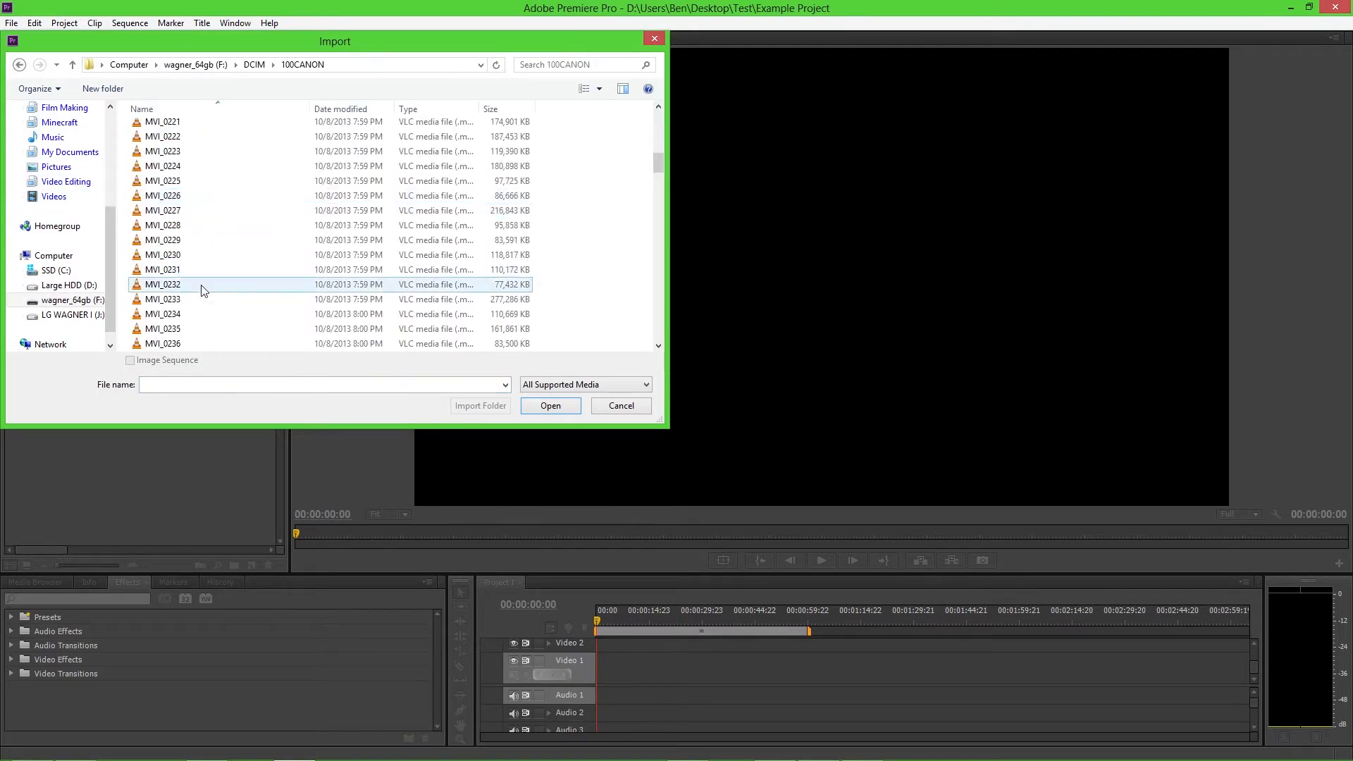
scroll(166, 278, down, 3)
scroll(164, 268, up, 3)
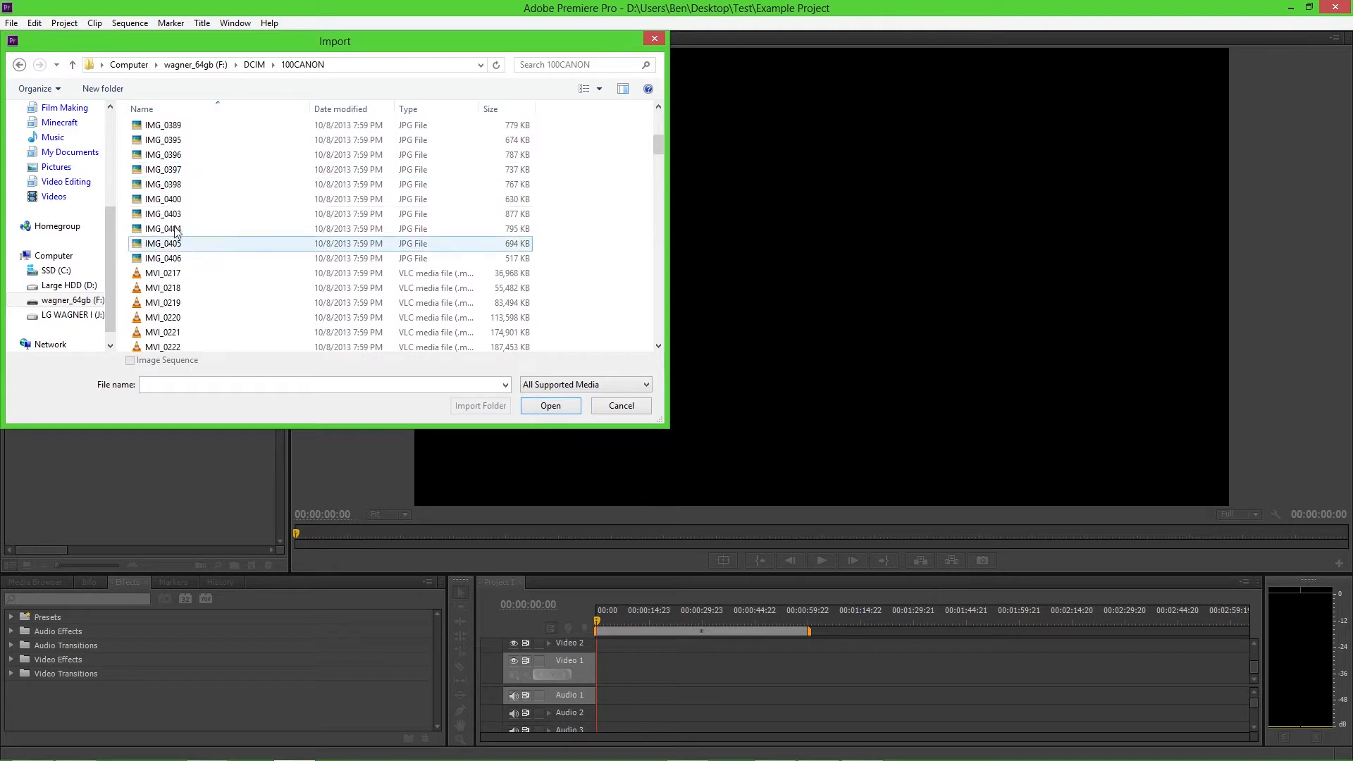
click(53, 137)
double_click(188, 131)
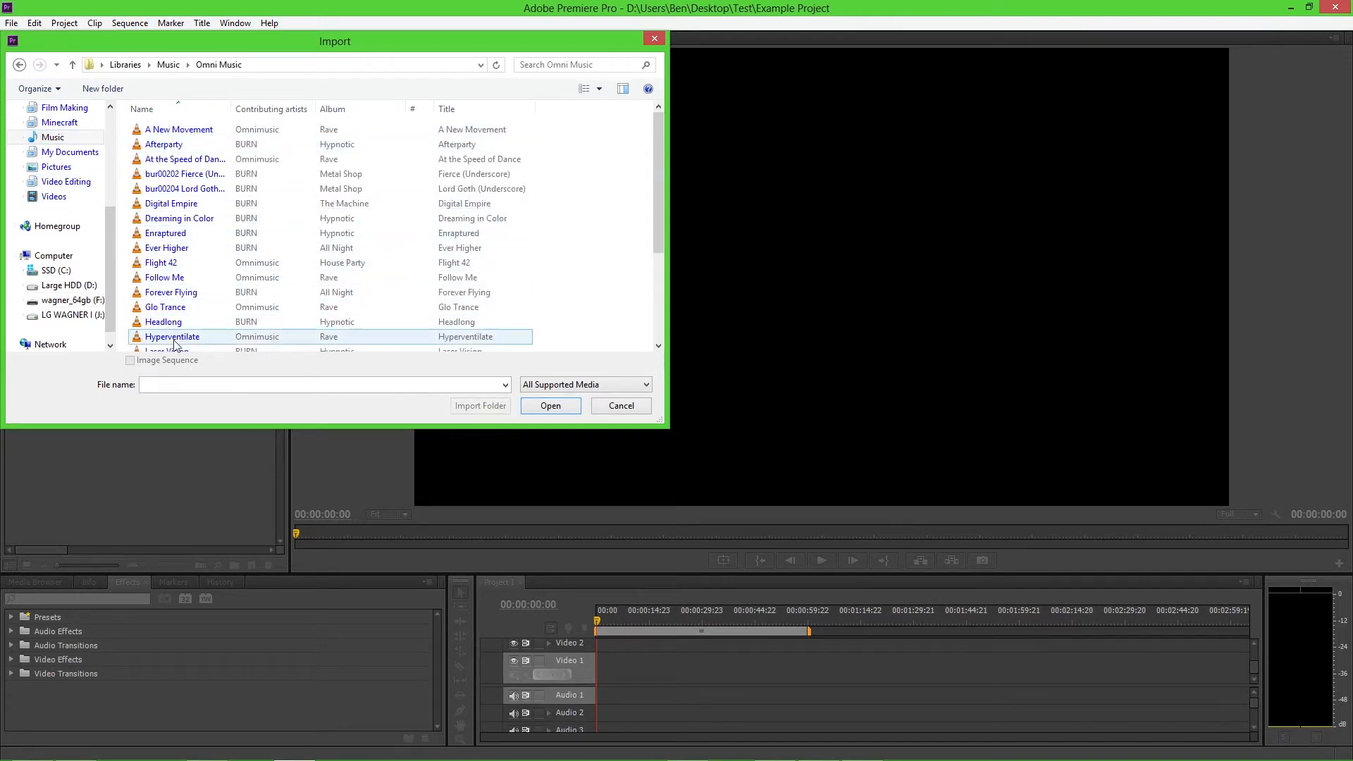
click(612, 413)
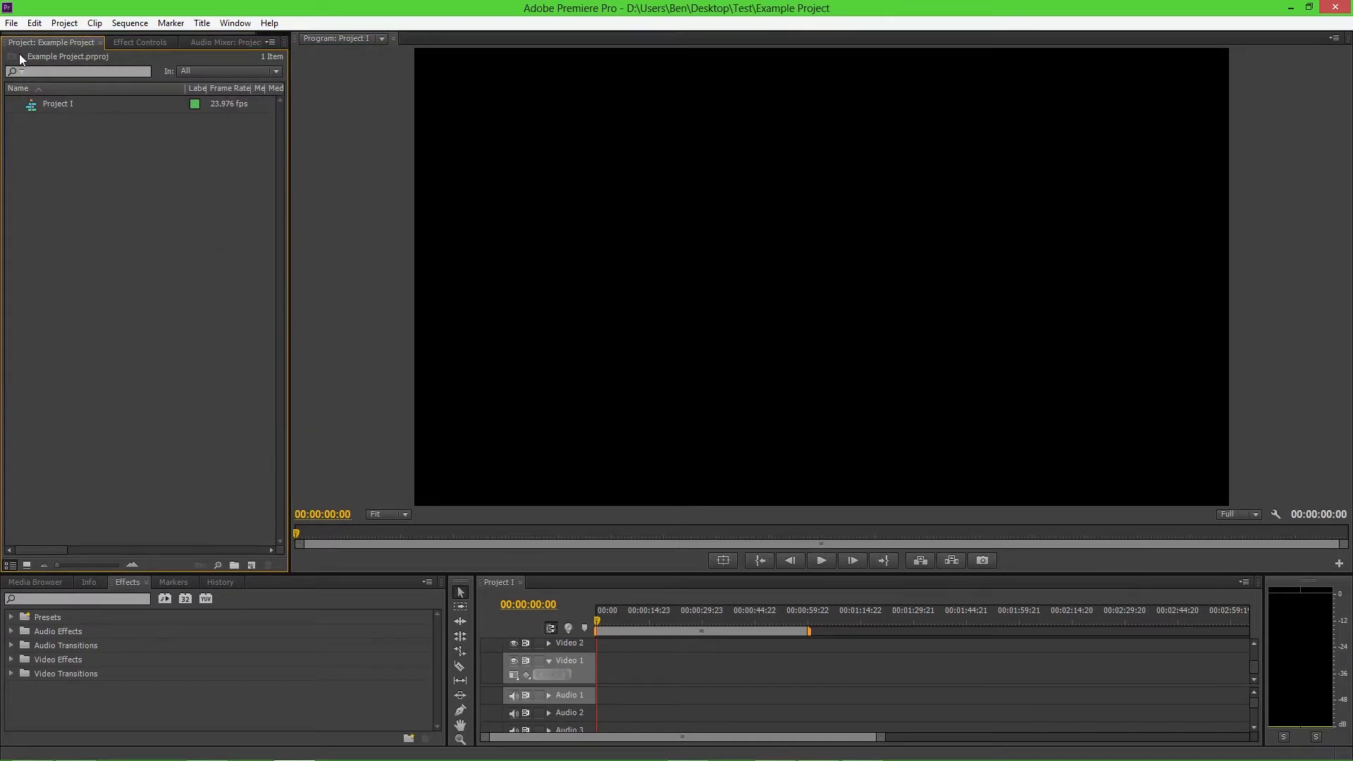
Step: Start a media import and open the DCIM\100CANON folder on the F: drive
double_click(111, 233)
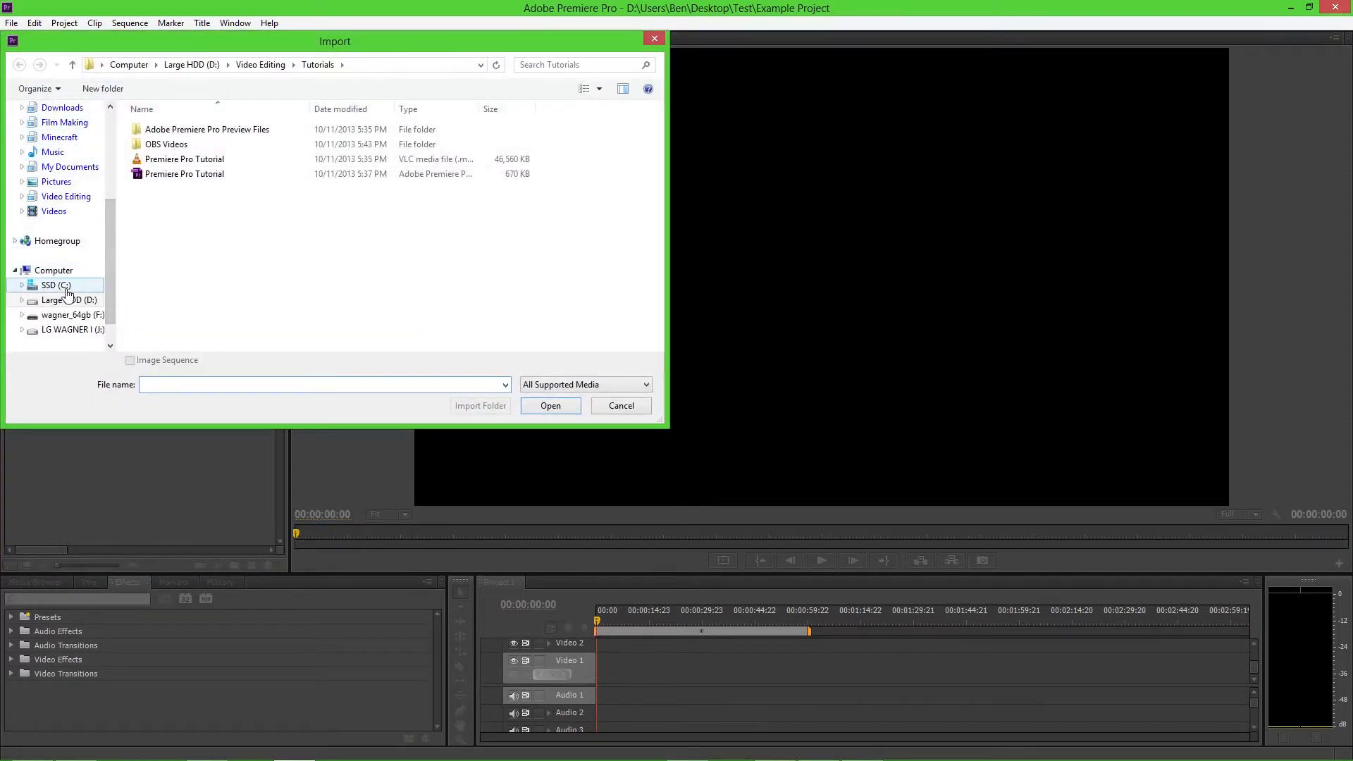
click(67, 315)
double_click(157, 132)
double_click(161, 132)
Step: Select the continuous range of images from IMG_0274 to IMG_0343
click(168, 204)
shift+click(183, 292)
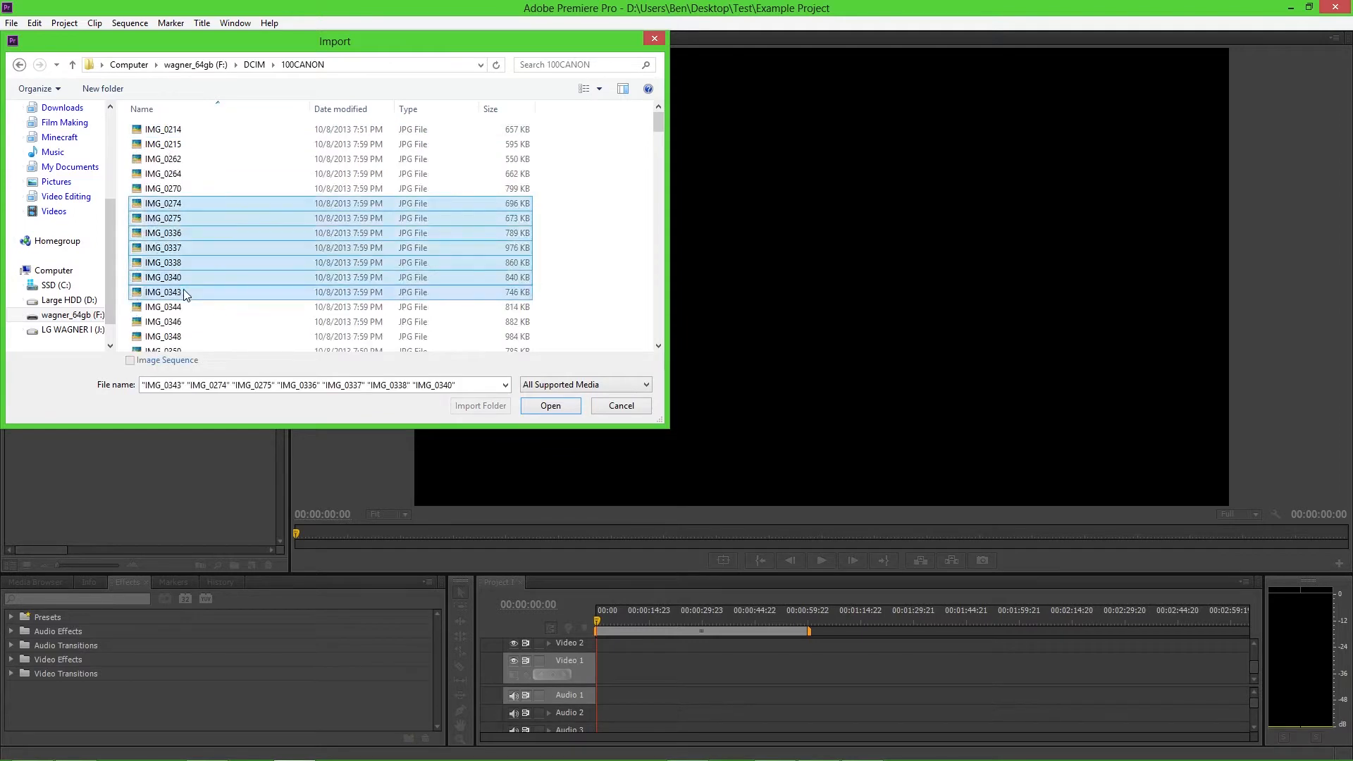
click(171, 204)
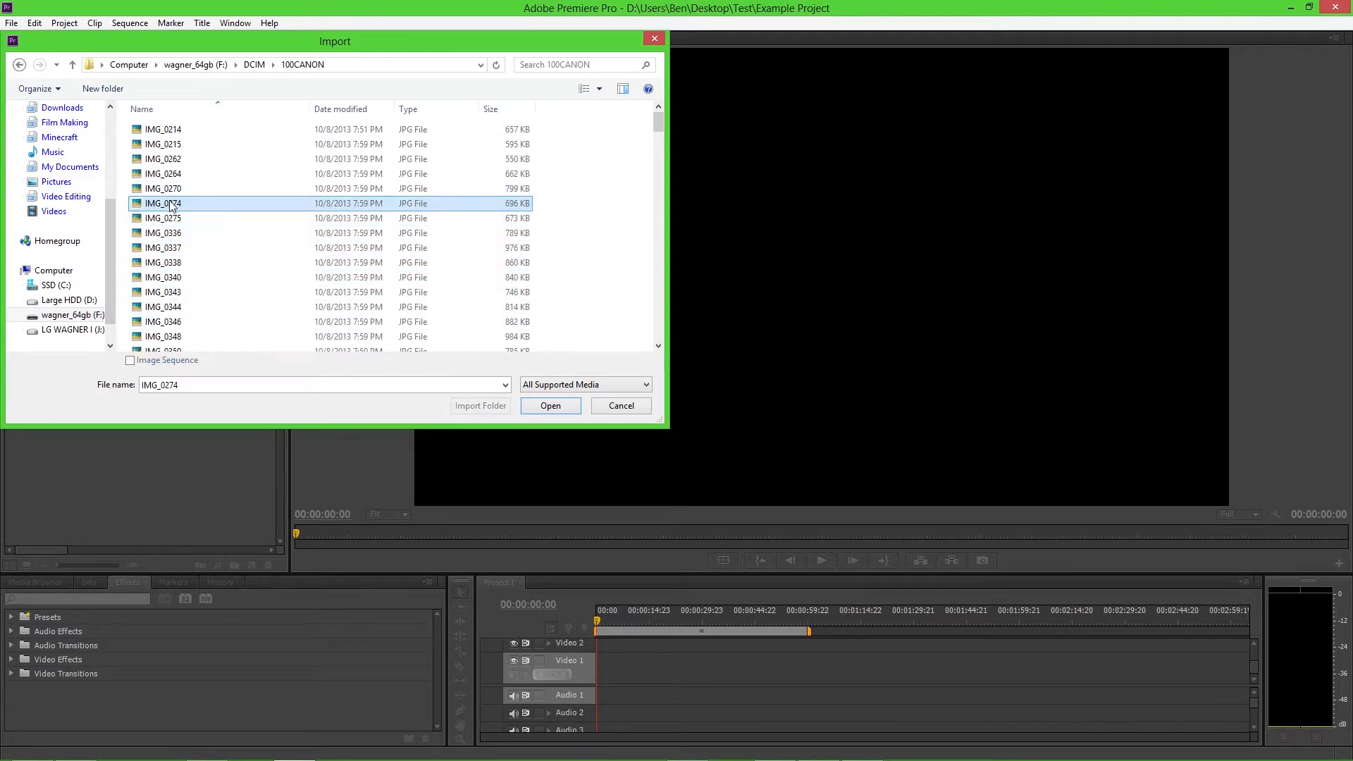
shift+click(175, 296)
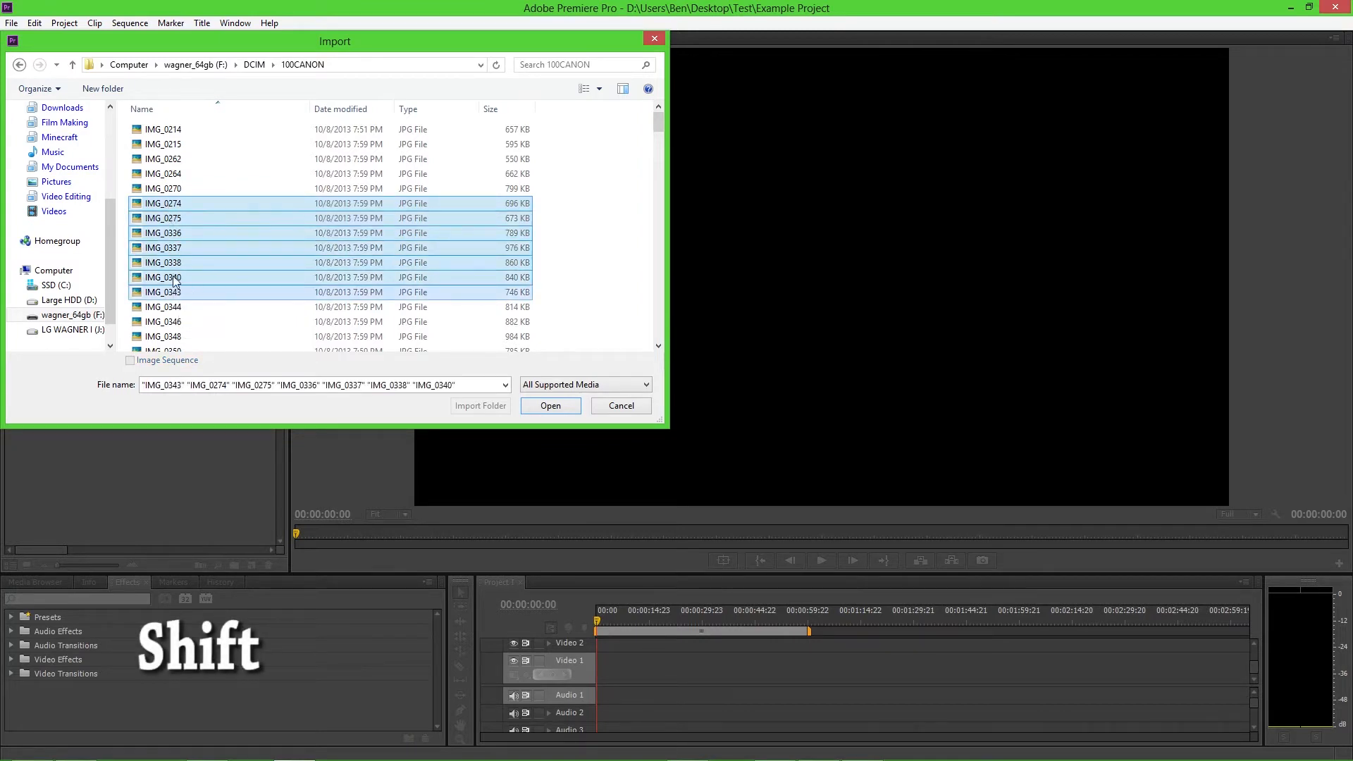
Step: Import the images IMG_0264, IMG_0343 and IMG_0375 together with the clips MVI_0226, MVI_0231 and MVI_0244
click(169, 174)
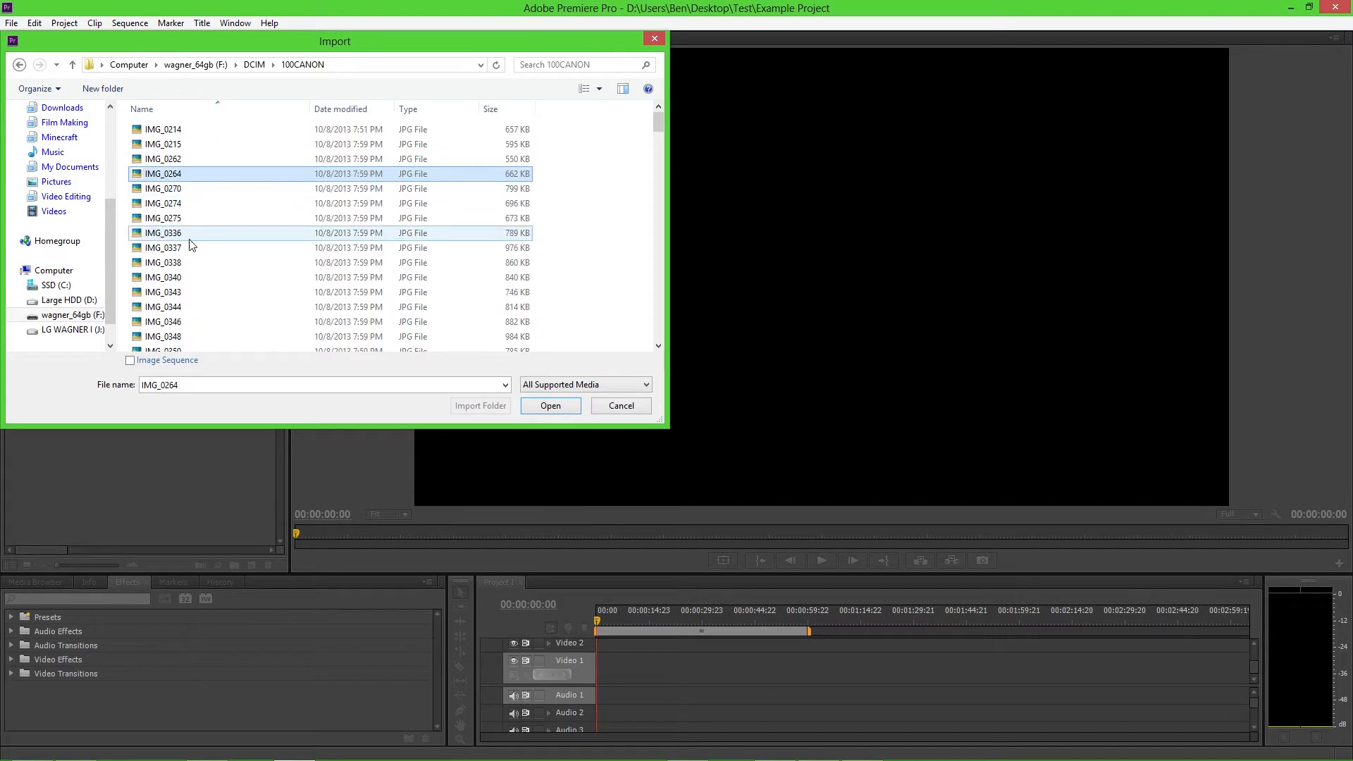
ctrl+click(186, 296)
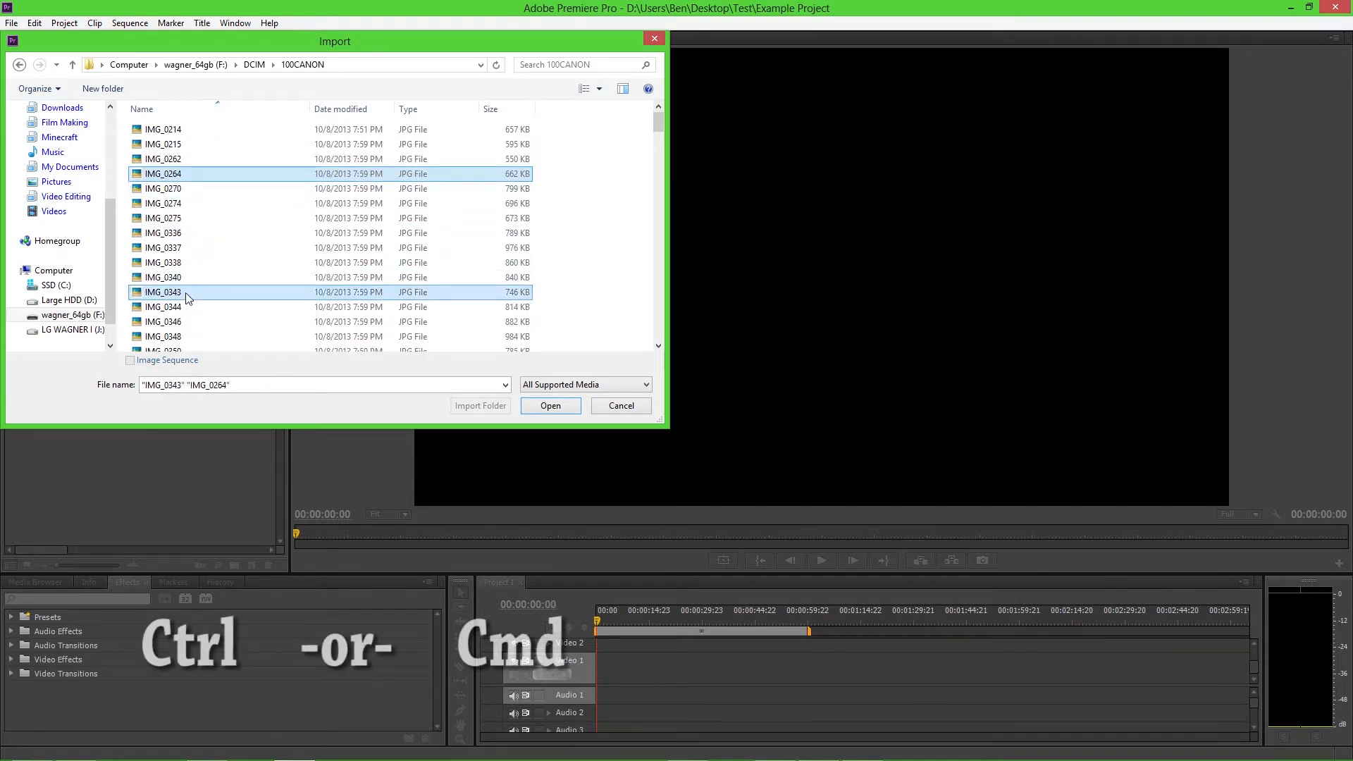
scroll(187, 298, down, 2)
ctrl+click(187, 287)
scroll(198, 293, down, 5)
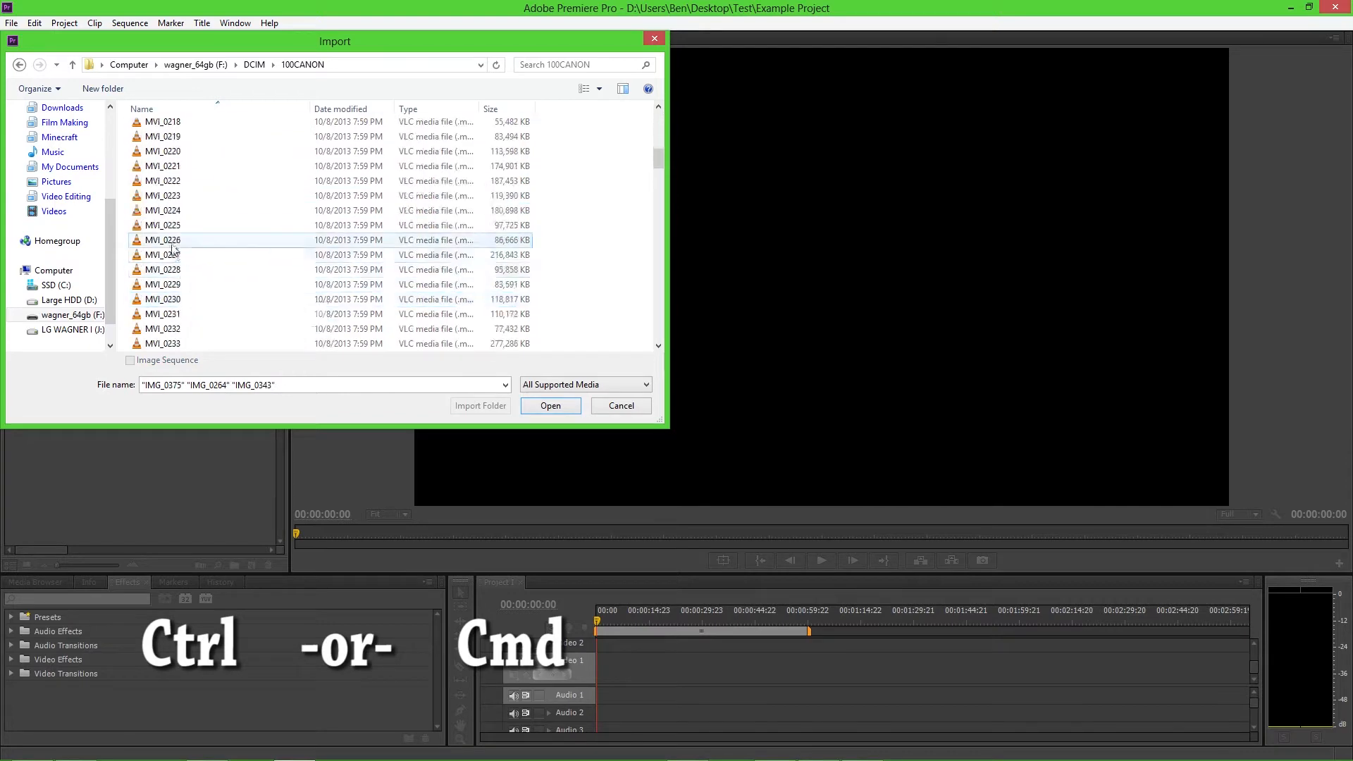
ctrl+click(172, 242)
ctrl+click(173, 313)
scroll(173, 313, down, 5)
ctrl+click(169, 284)
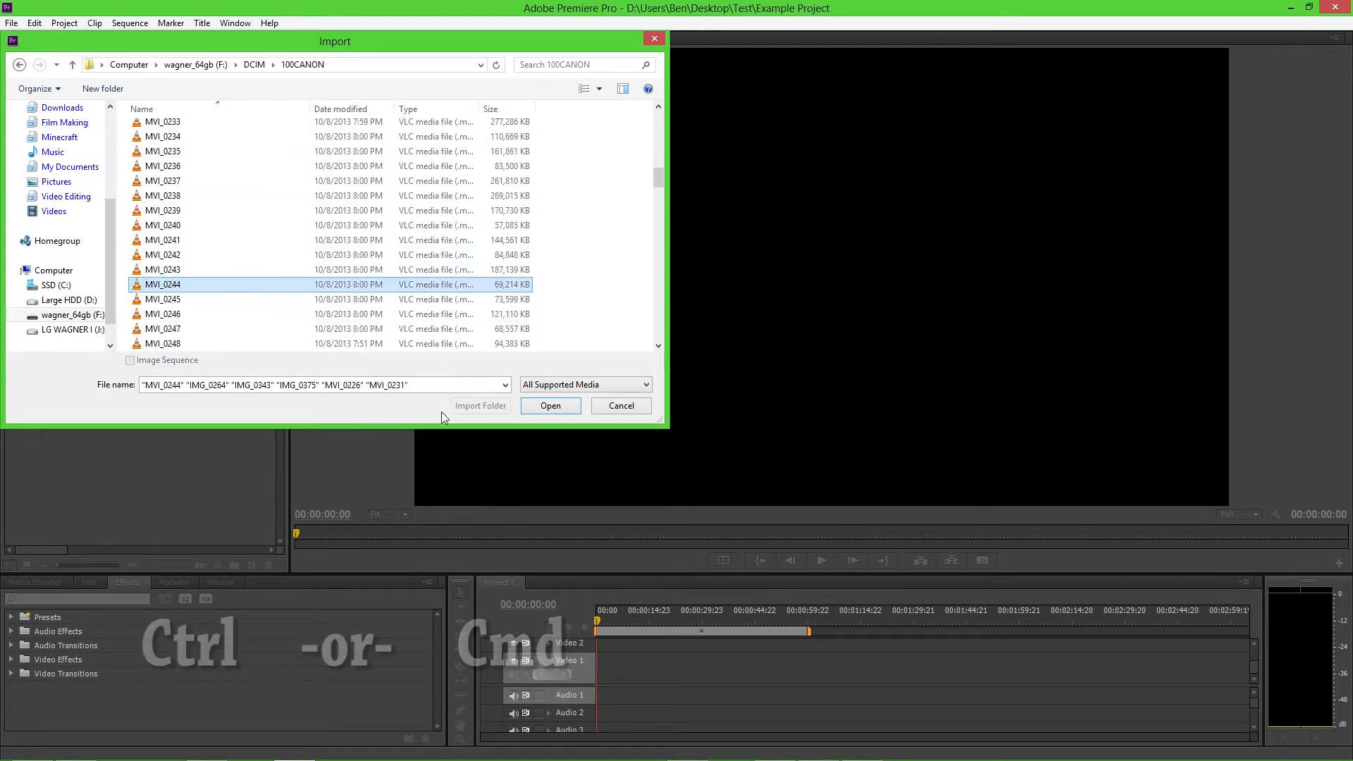
click(538, 406)
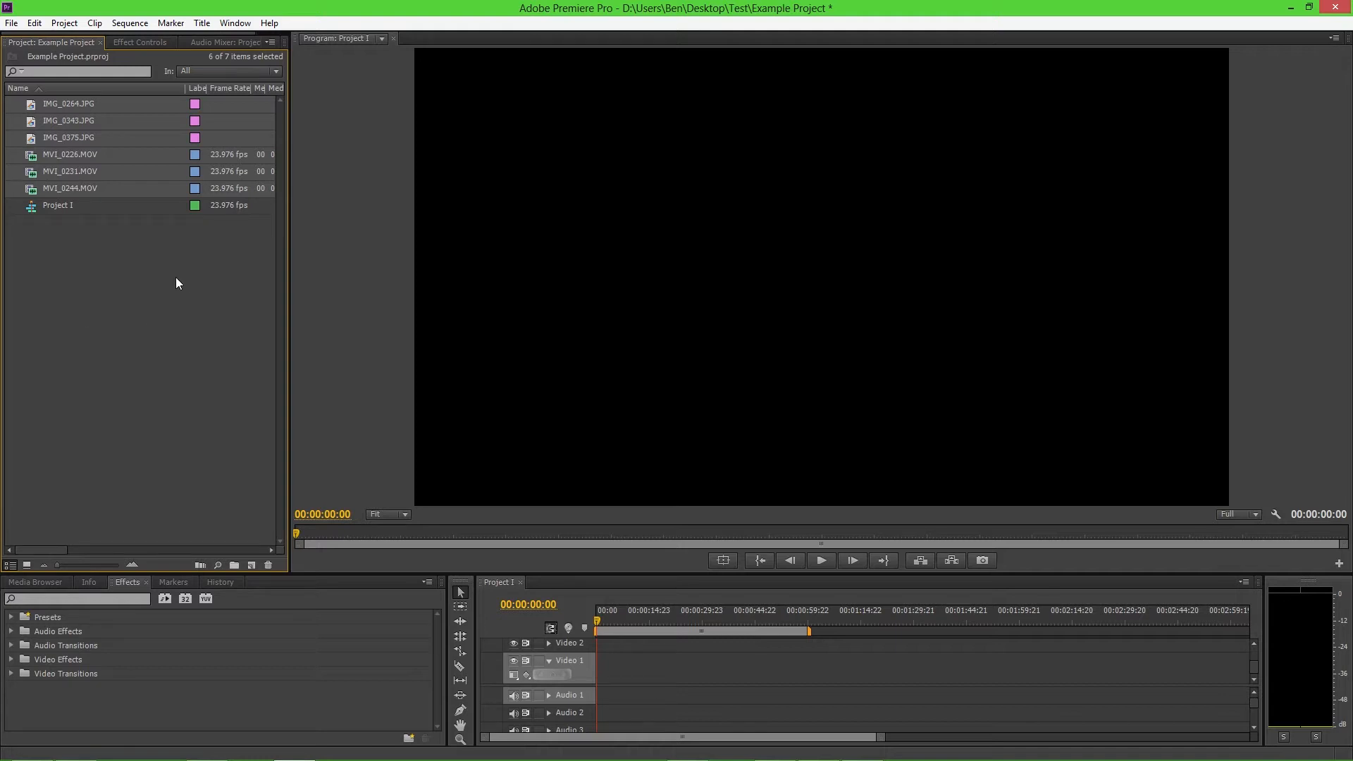
Step: Place MVI_0226.MOV at the start of Video 1 and change the sequence settings to match the clip
click(110, 248)
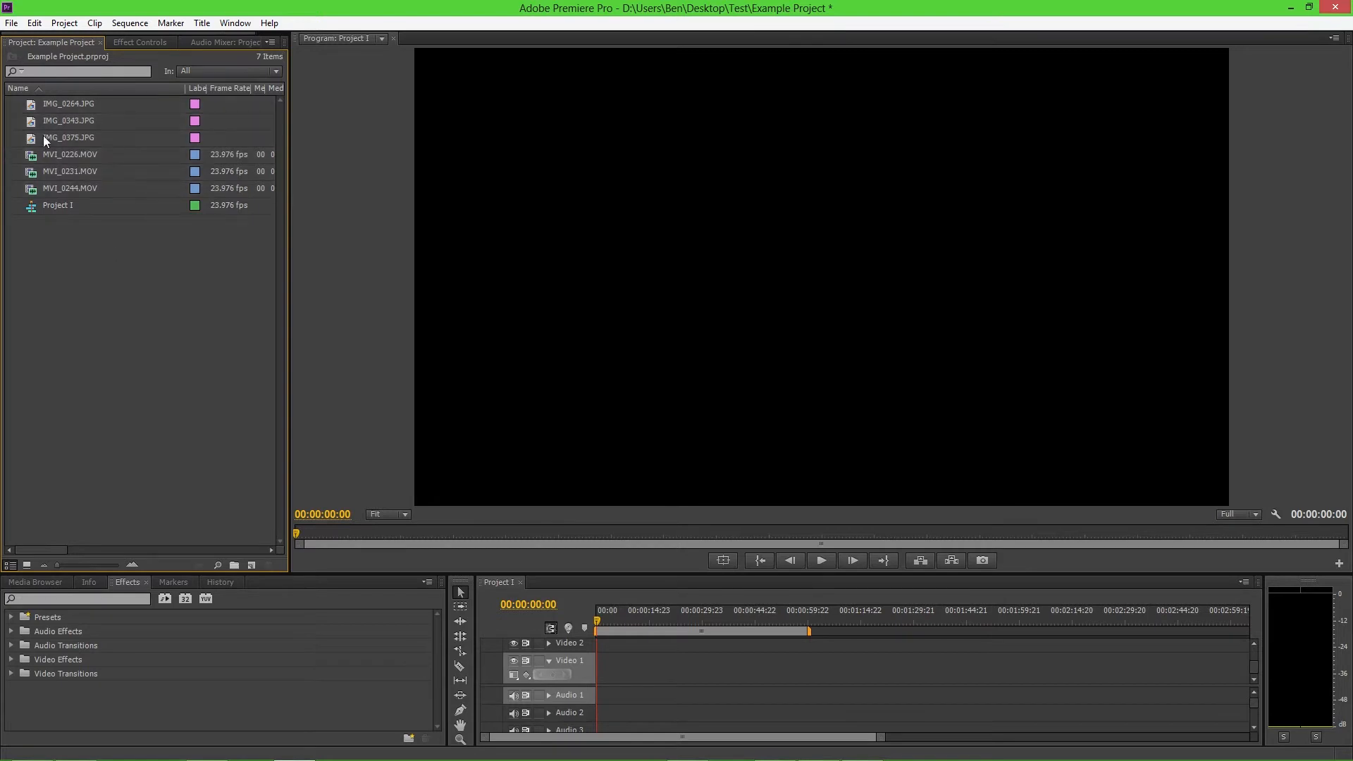
click(37, 154)
drag(31, 154, 593, 677)
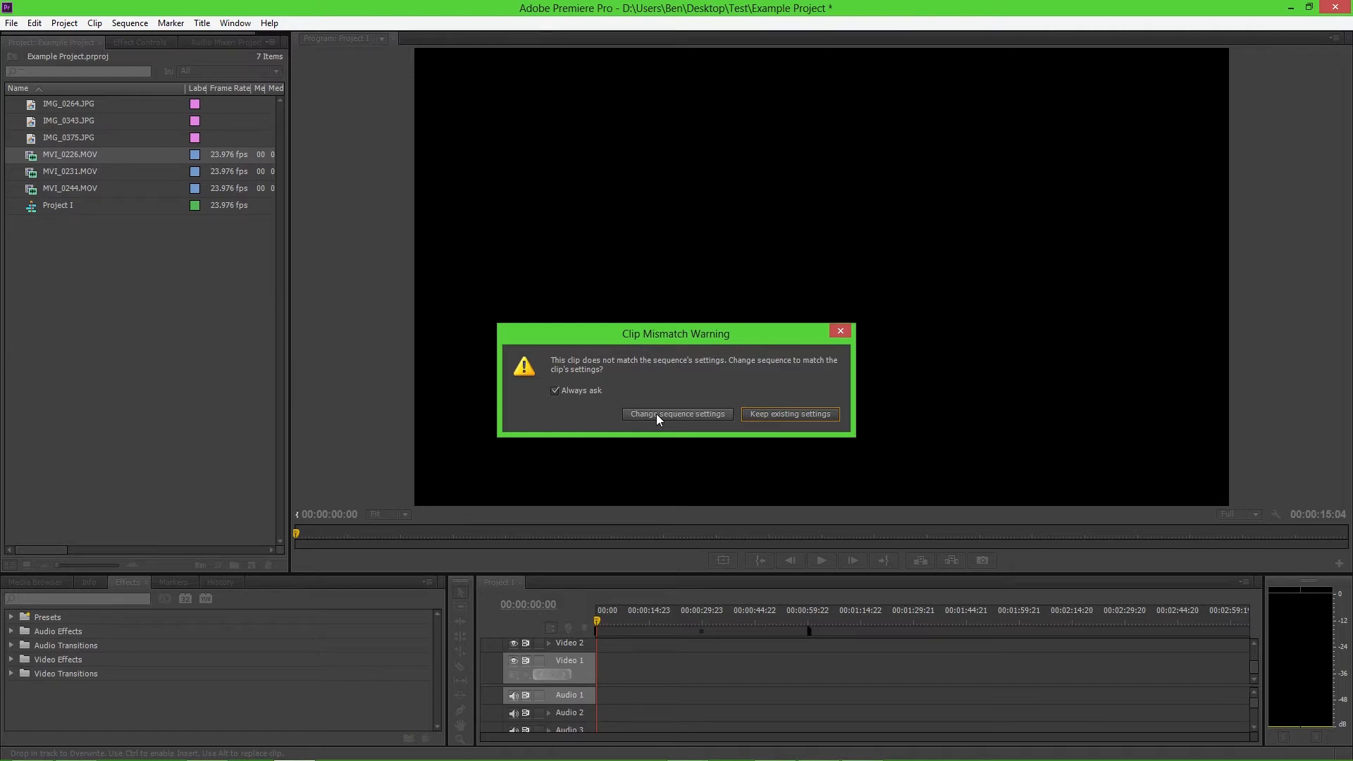
click(656, 414)
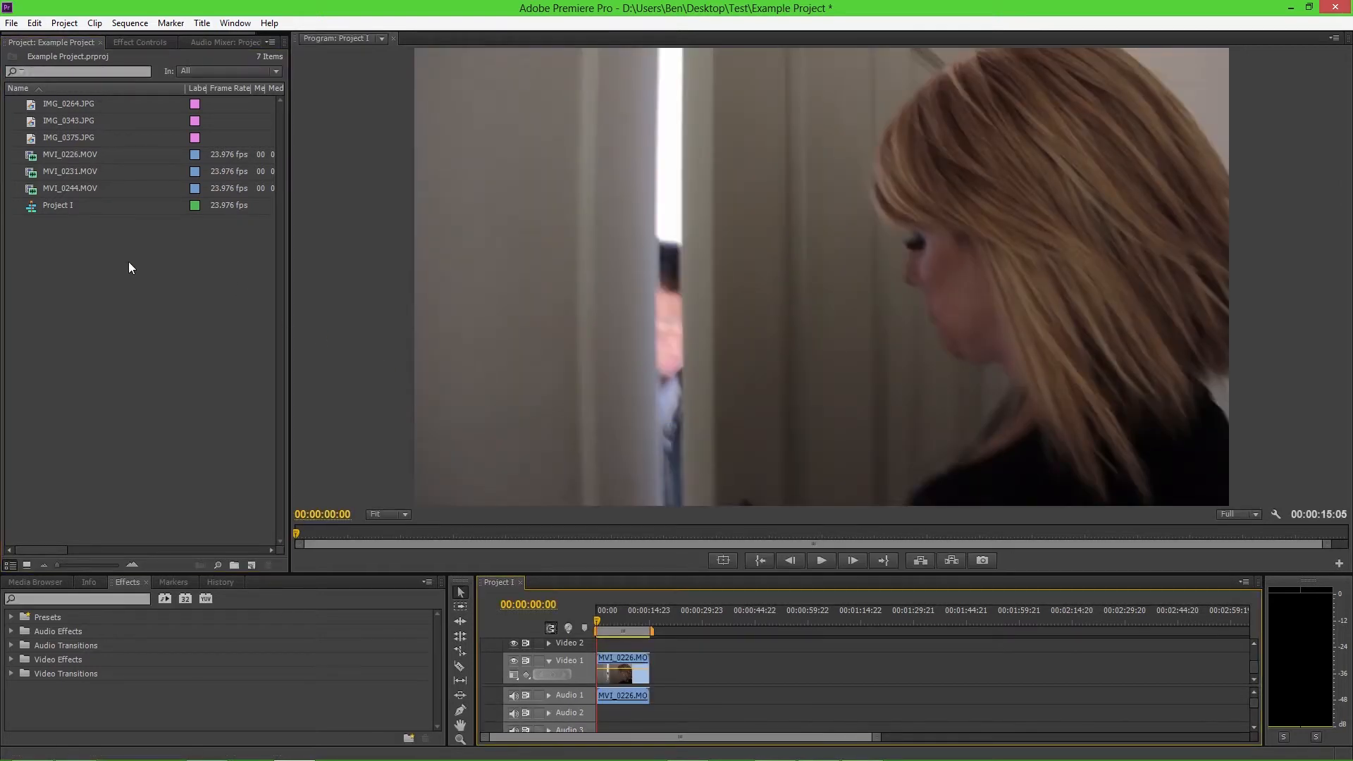
Step: Place IMG_0264.JPG directly after the video clip on Video 1 and move the playhead to 00:00:09:05
click(128, 267)
drag(36, 100, 655, 668)
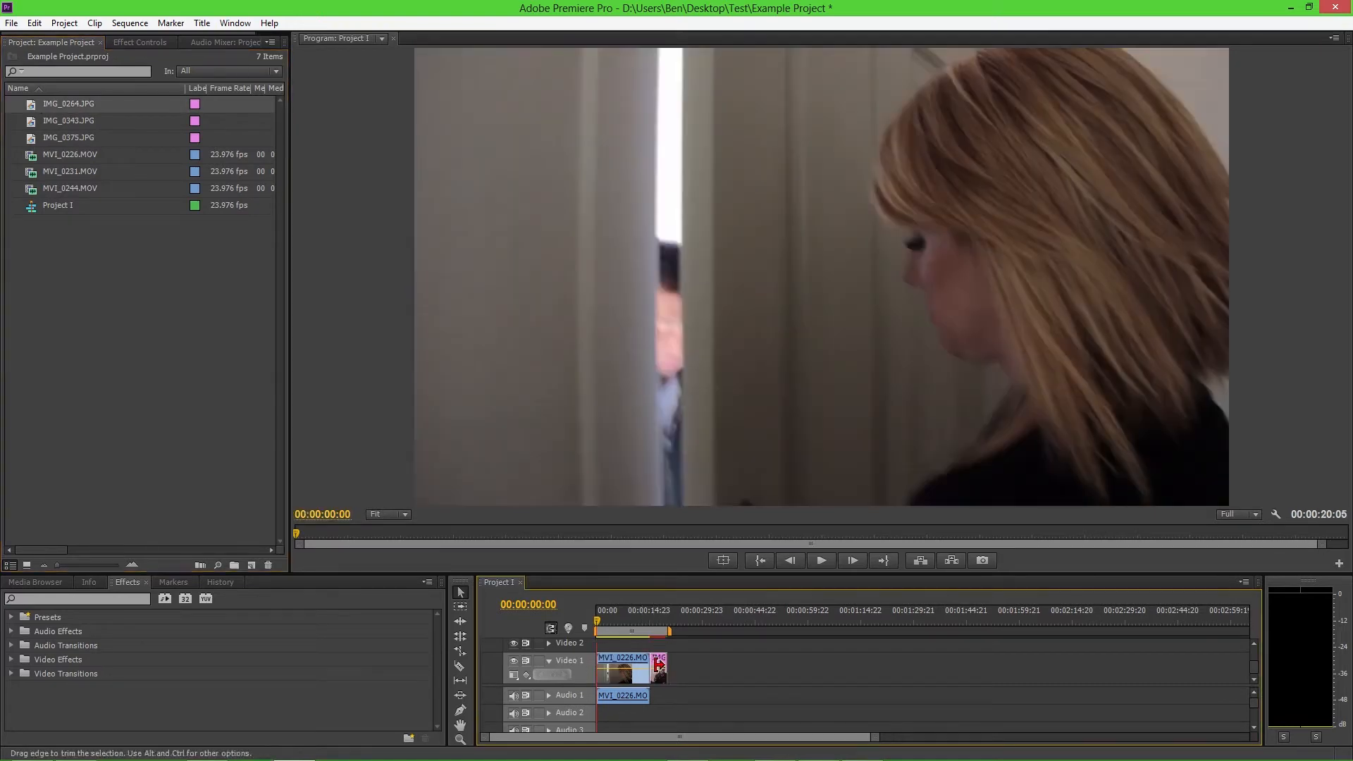
drag(656, 610, 627, 611)
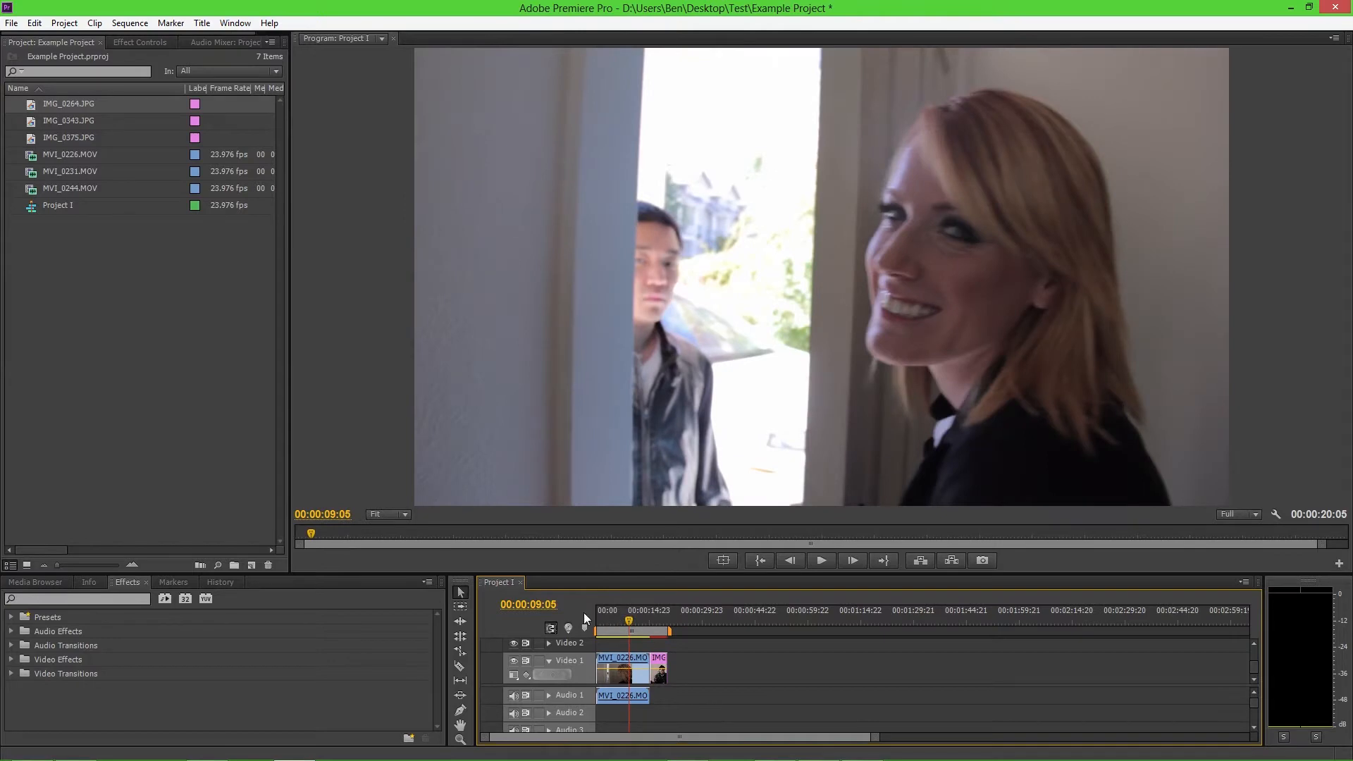
Step: Import A New Movement.mp3 from the Omni Music folder and place it at the start of Audio 2
double_click(143, 347)
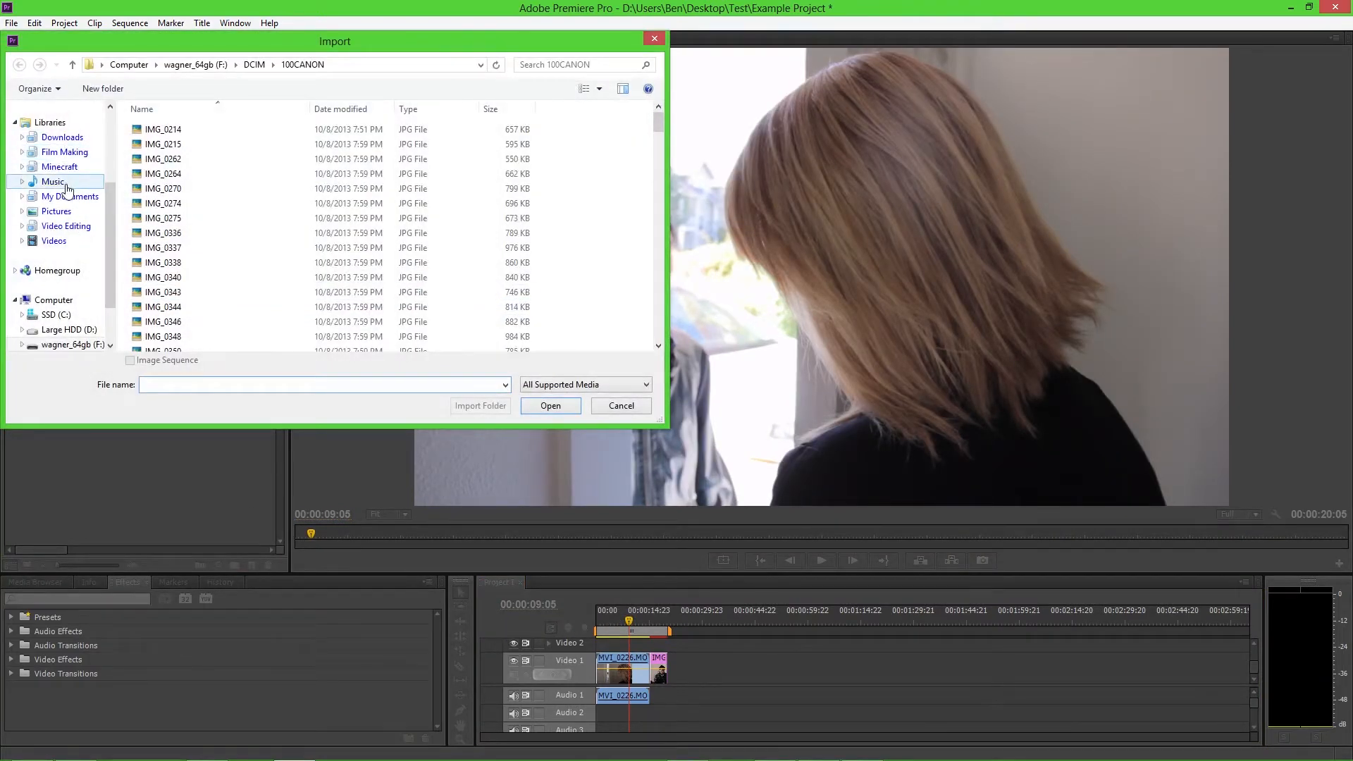
click(57, 182)
double_click(161, 131)
double_click(161, 132)
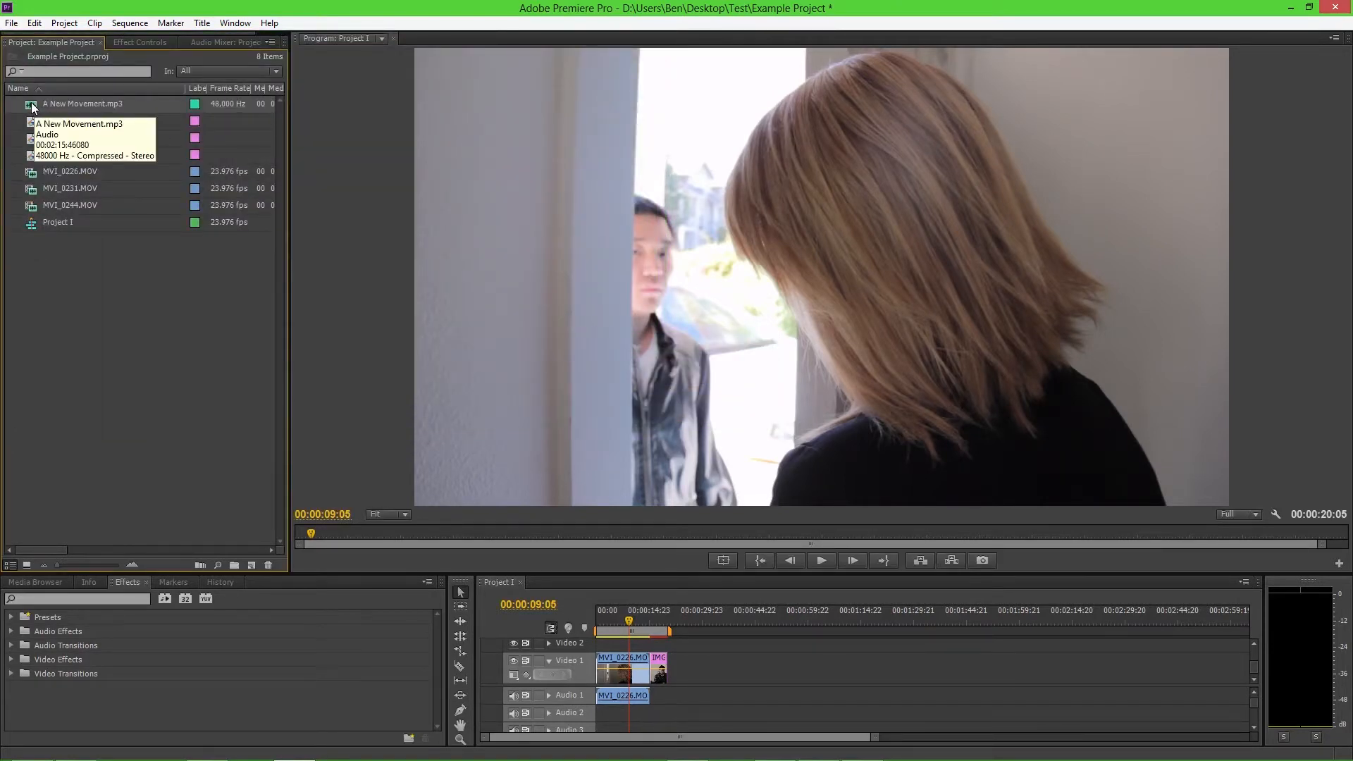
drag(32, 107, 600, 715)
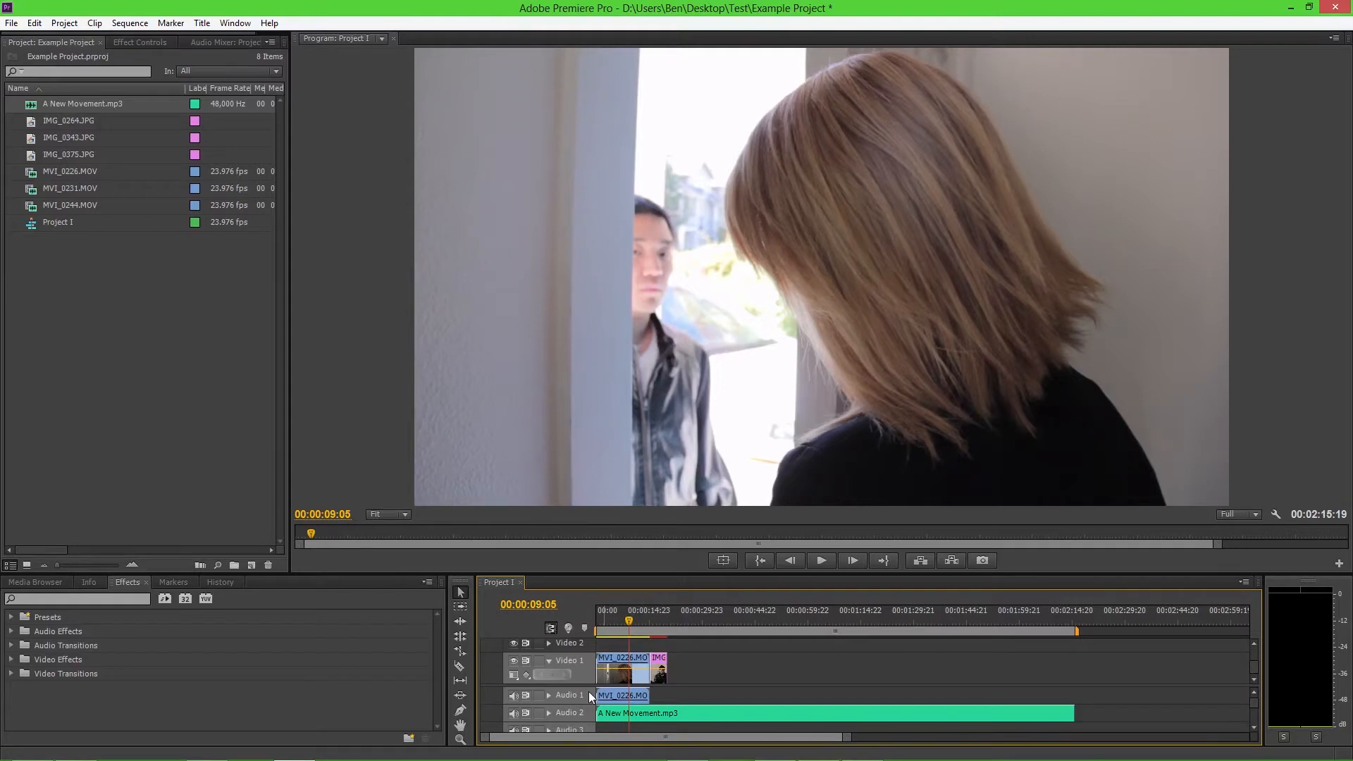
Step: Move the playhead to 00:00:07:14 within the first clip and turn off timeline snapping
click(661, 629)
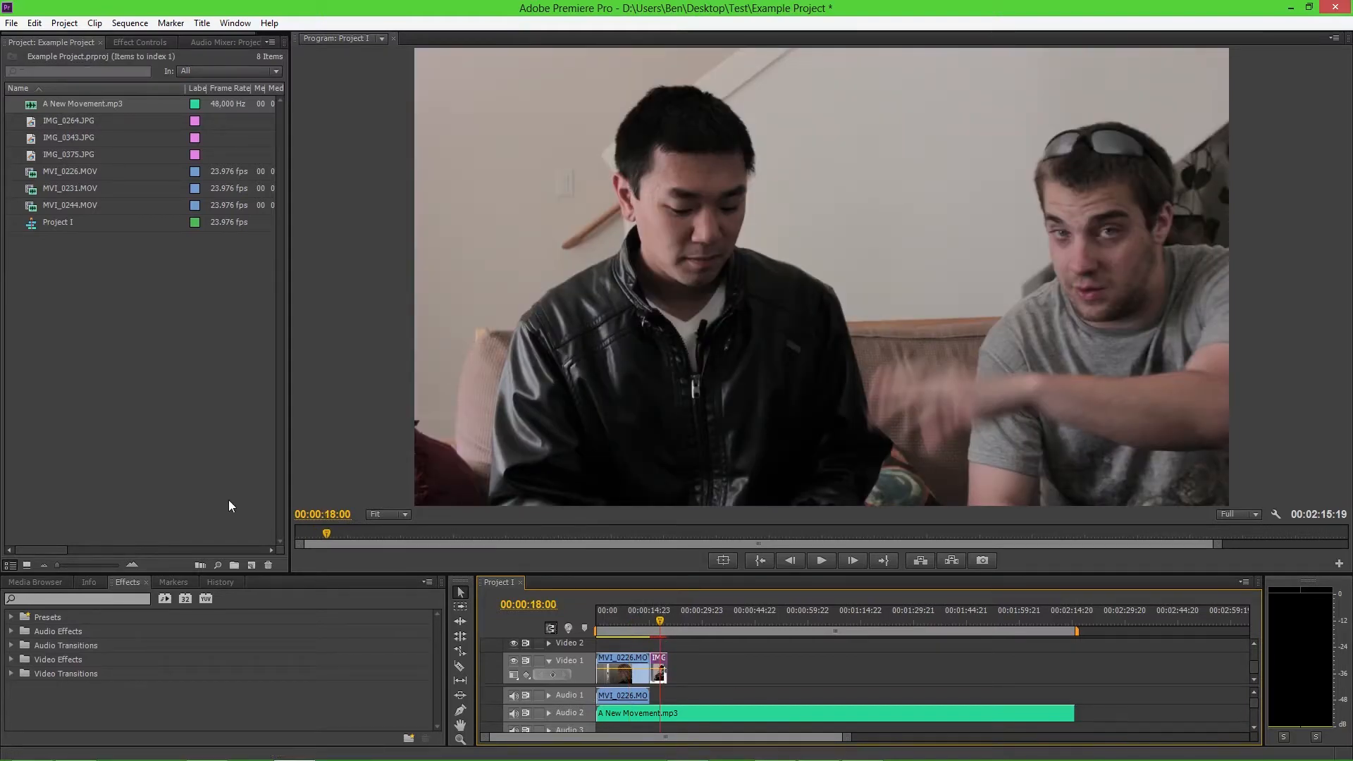
click(624, 617)
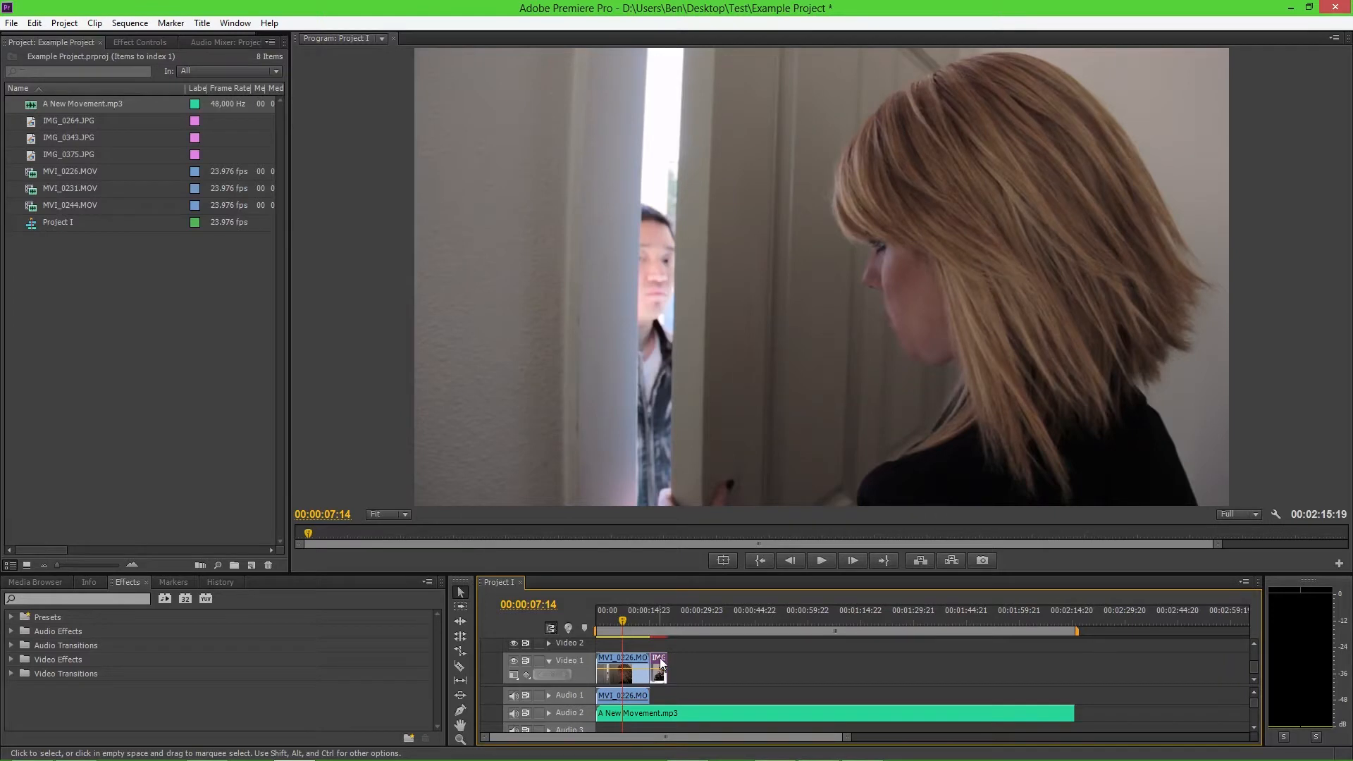
drag(656, 665, 664, 667)
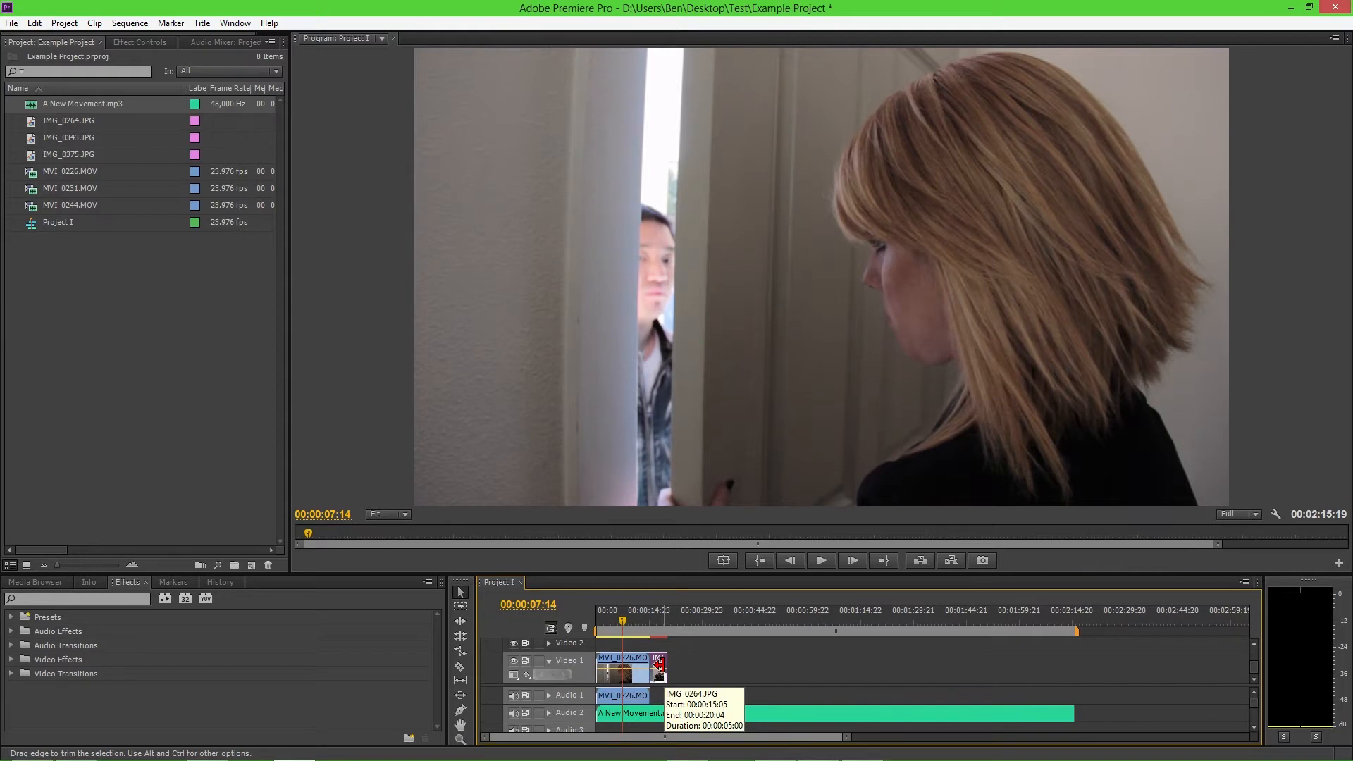
key(s)
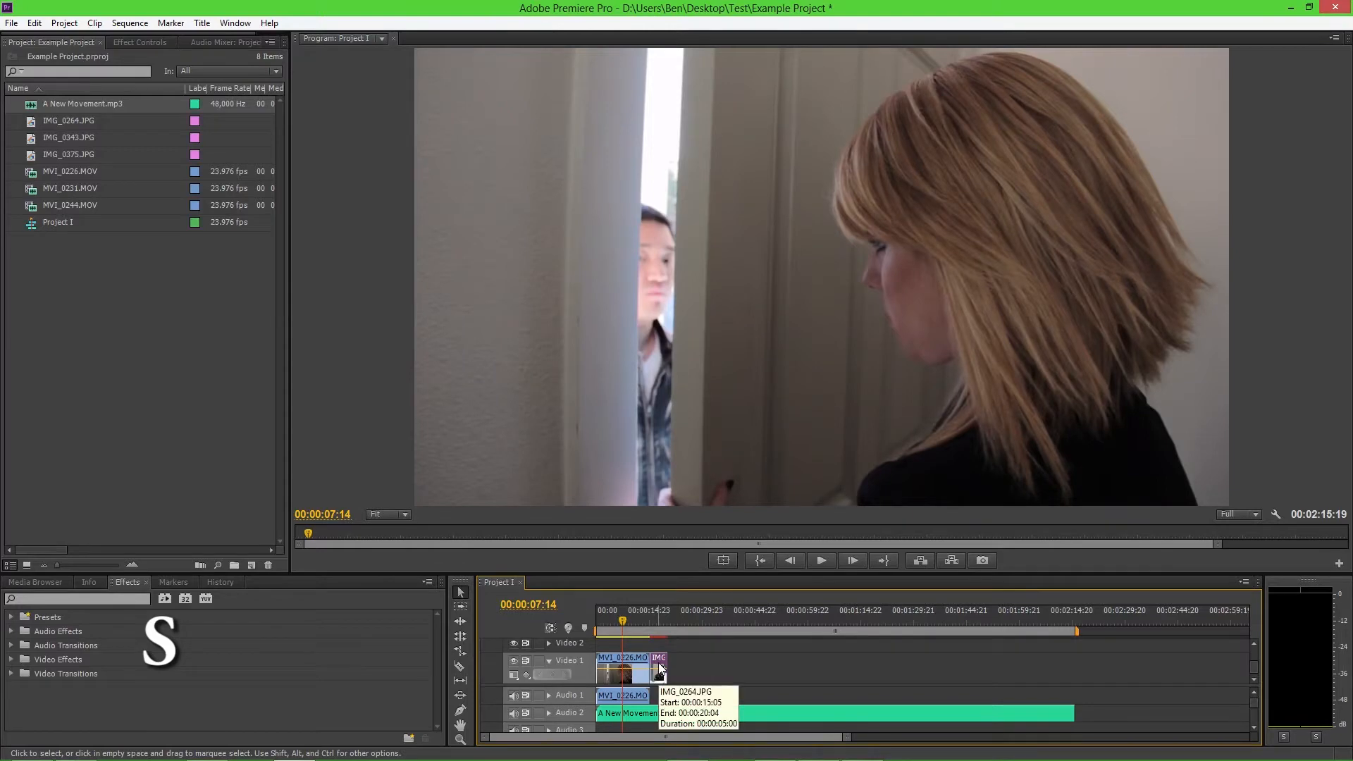
Step: Try shifting IMG_0264.JPG one second later on Video 1
mouse_move(657, 666)
mouse_down()
mouse_move(641, 661)
mouse_move(661, 666)
mouse_up()
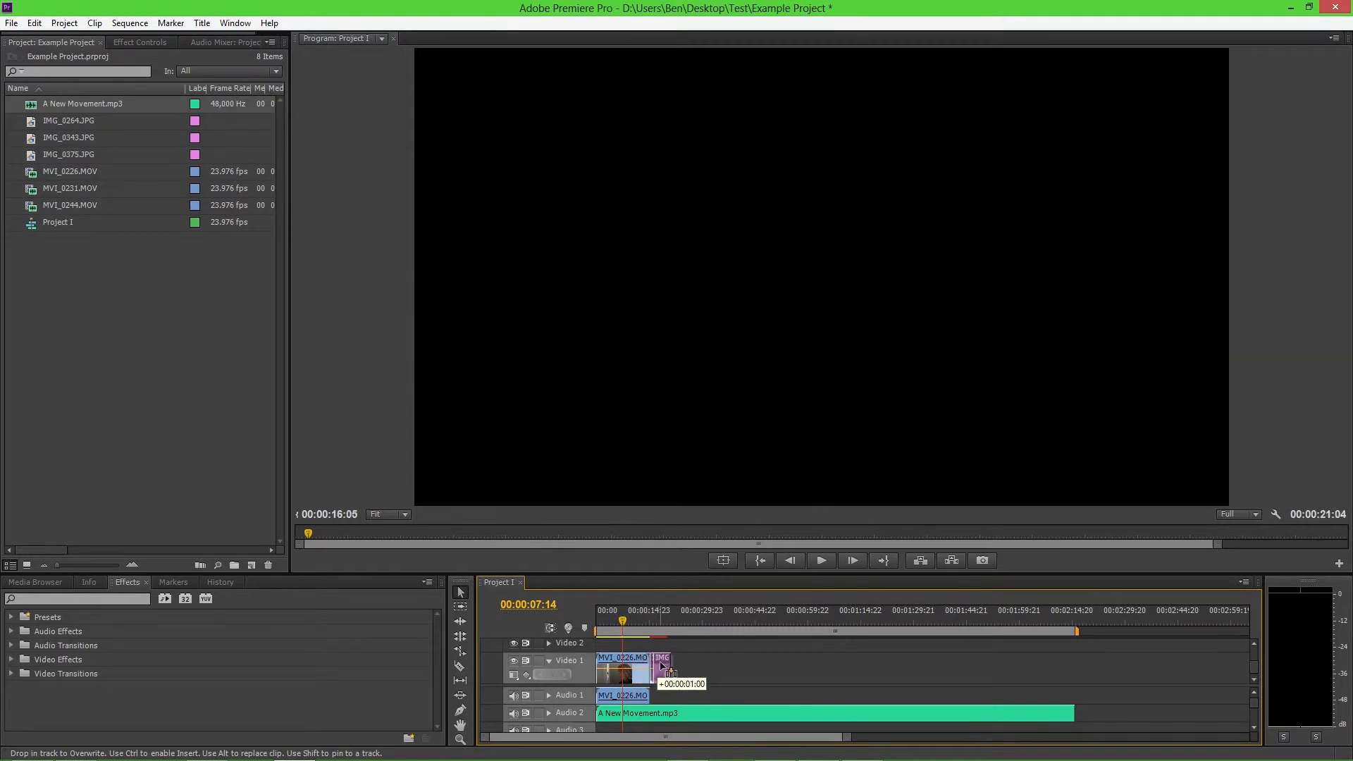
drag(660, 665, 662, 668)
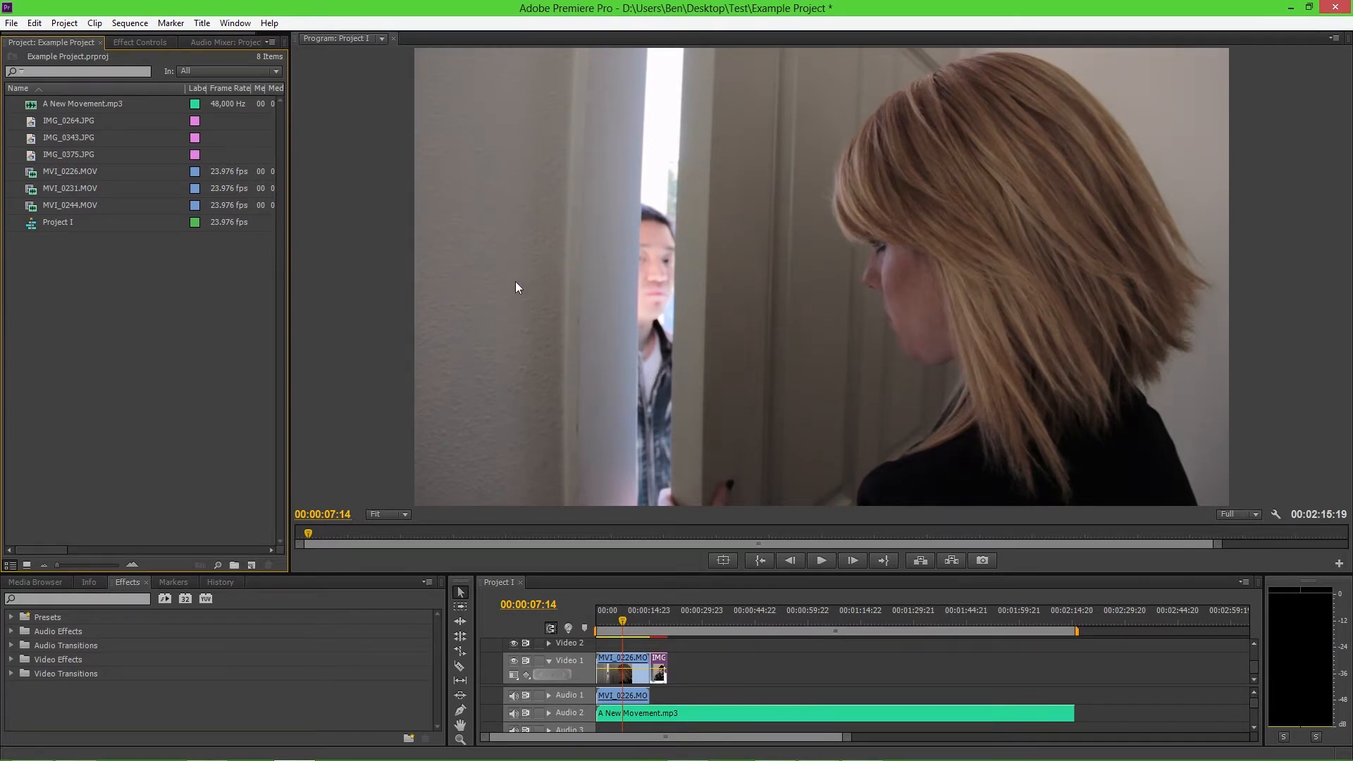
Step: Cut A New Movement.mp3 on Audio 2 at three spaced points with the Razor tool
key(c)
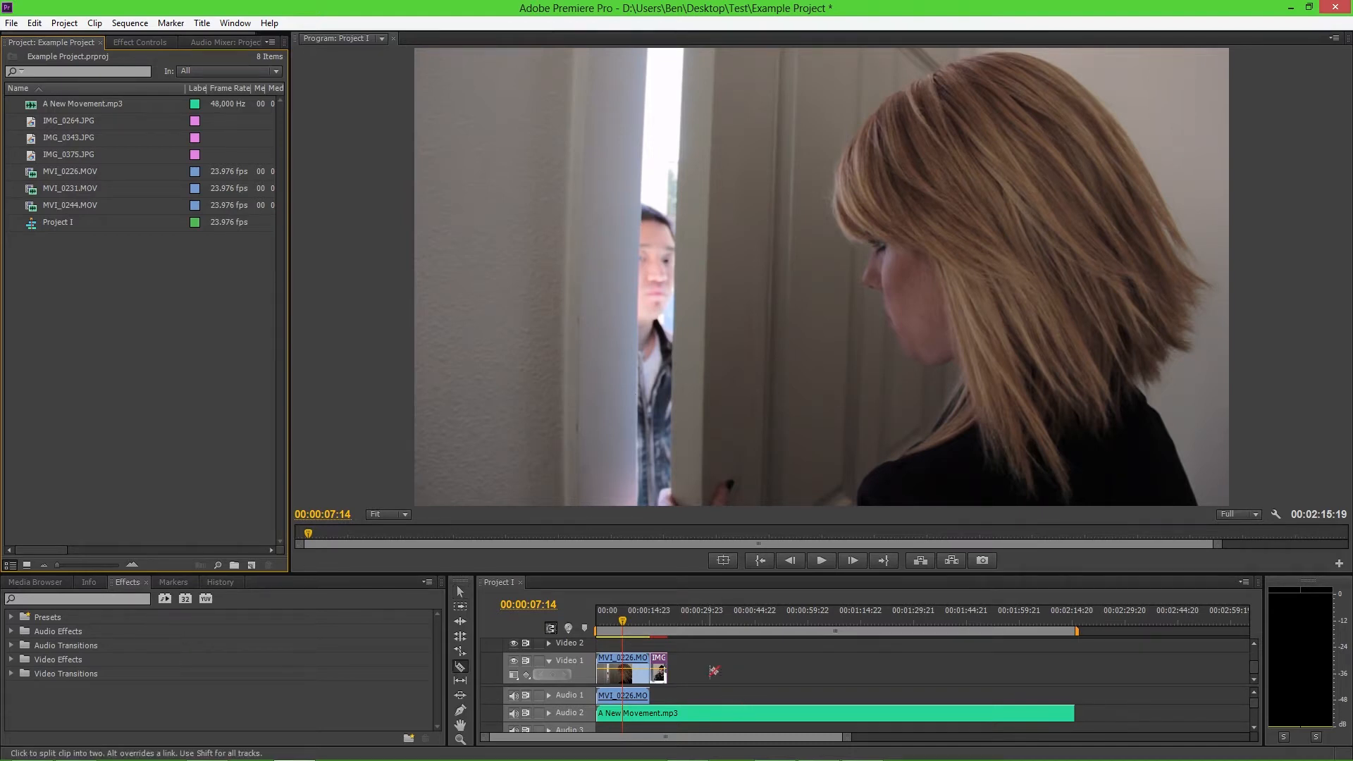
click(708, 713)
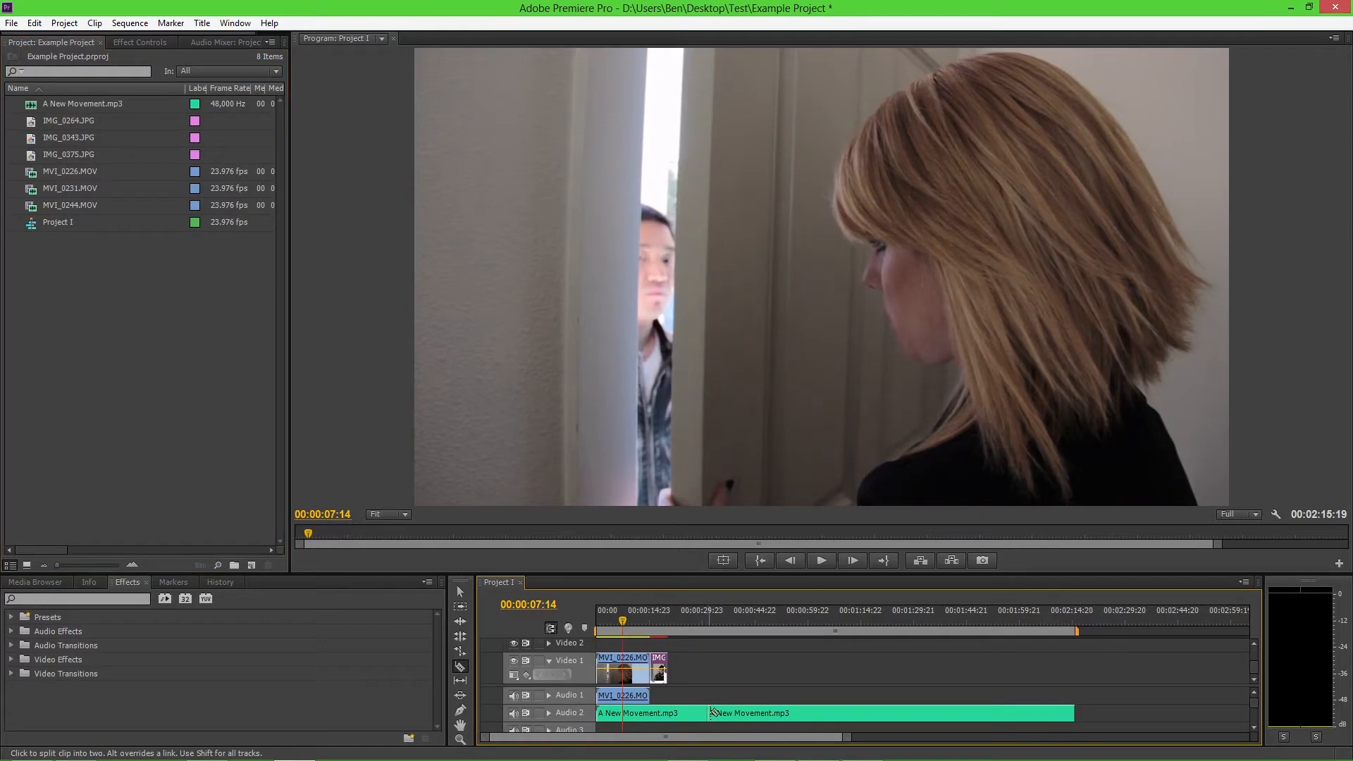
click(849, 713)
click(959, 712)
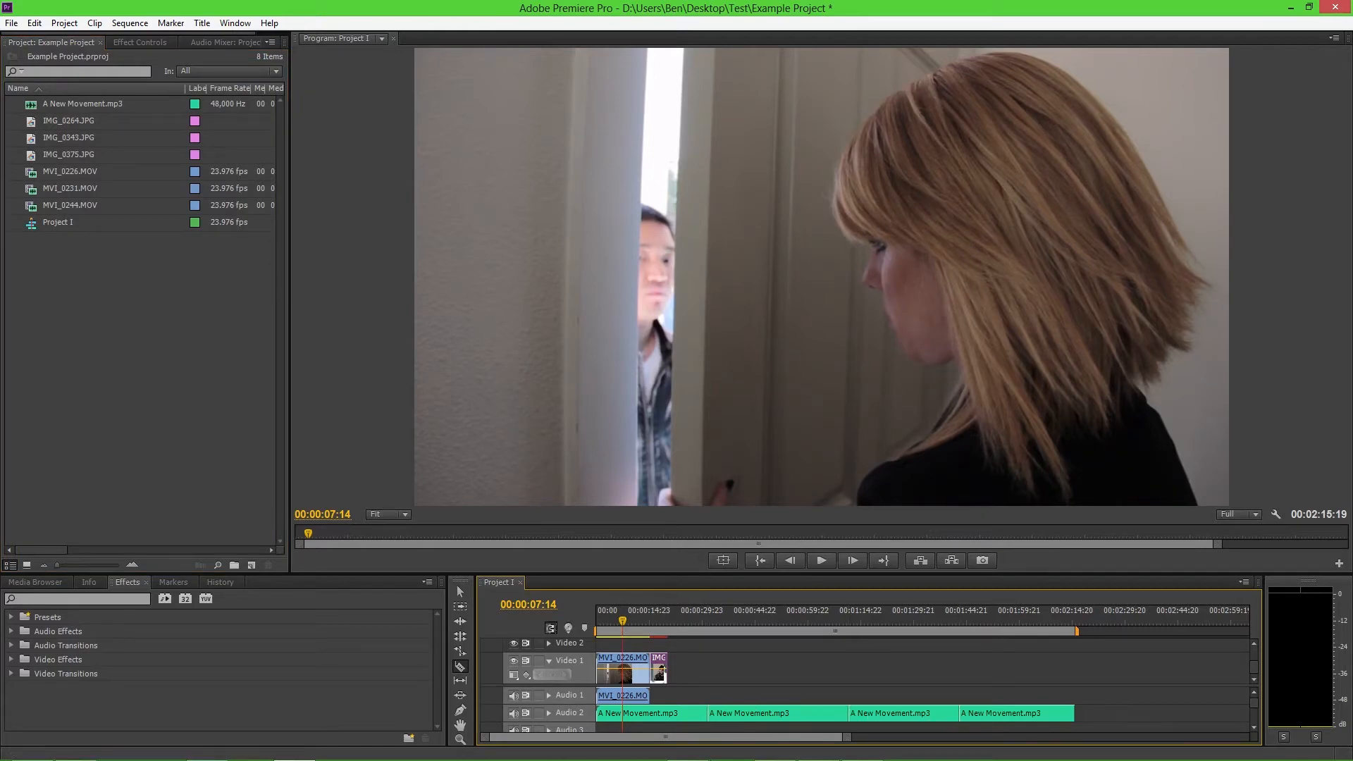
Step: Undo the three music cuts and return to the Selection tool
key(ctrl+z)
key(ctrl+z)
key(ctrl+z)
key(v)
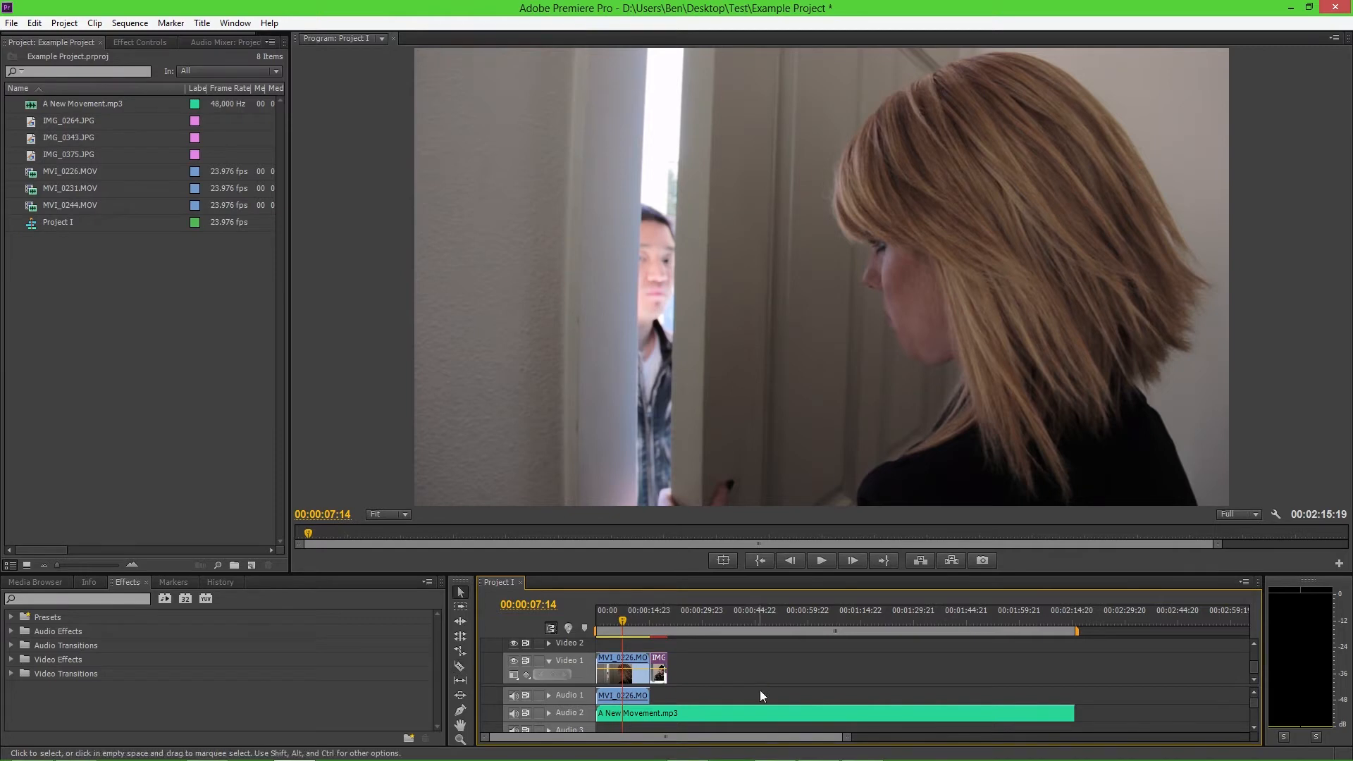
Step: Examine the Project I timeline at closer and wider zoom levels around the video clip and the photo
click(460, 667)
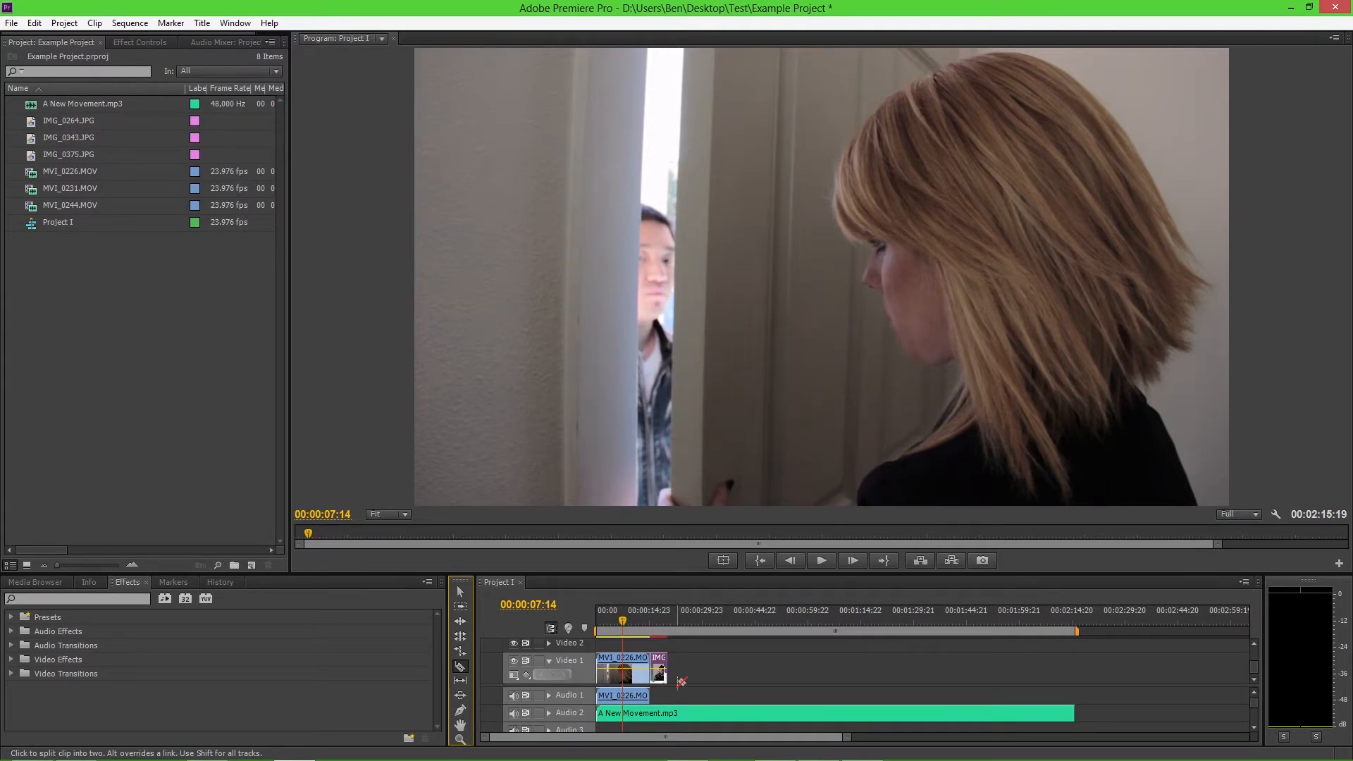
key(equal)
key(equal)
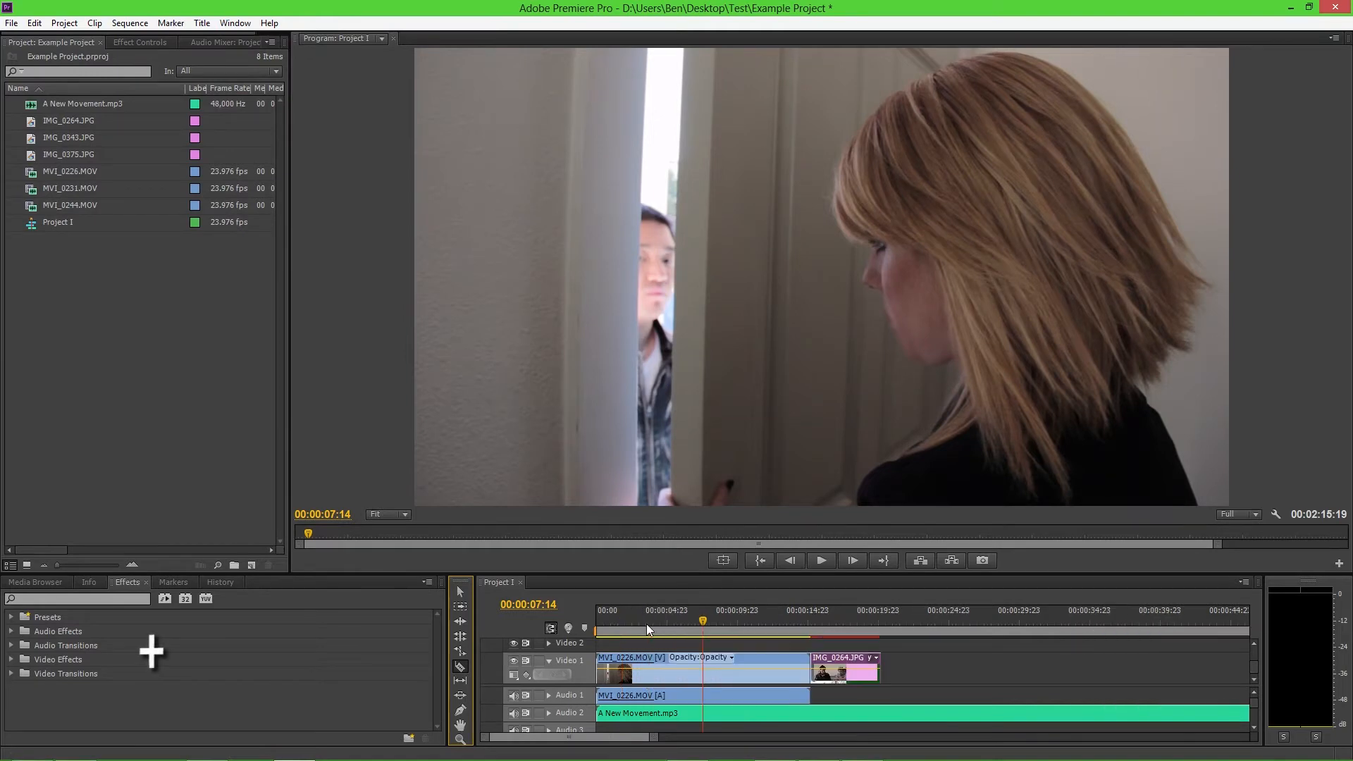
key(equal)
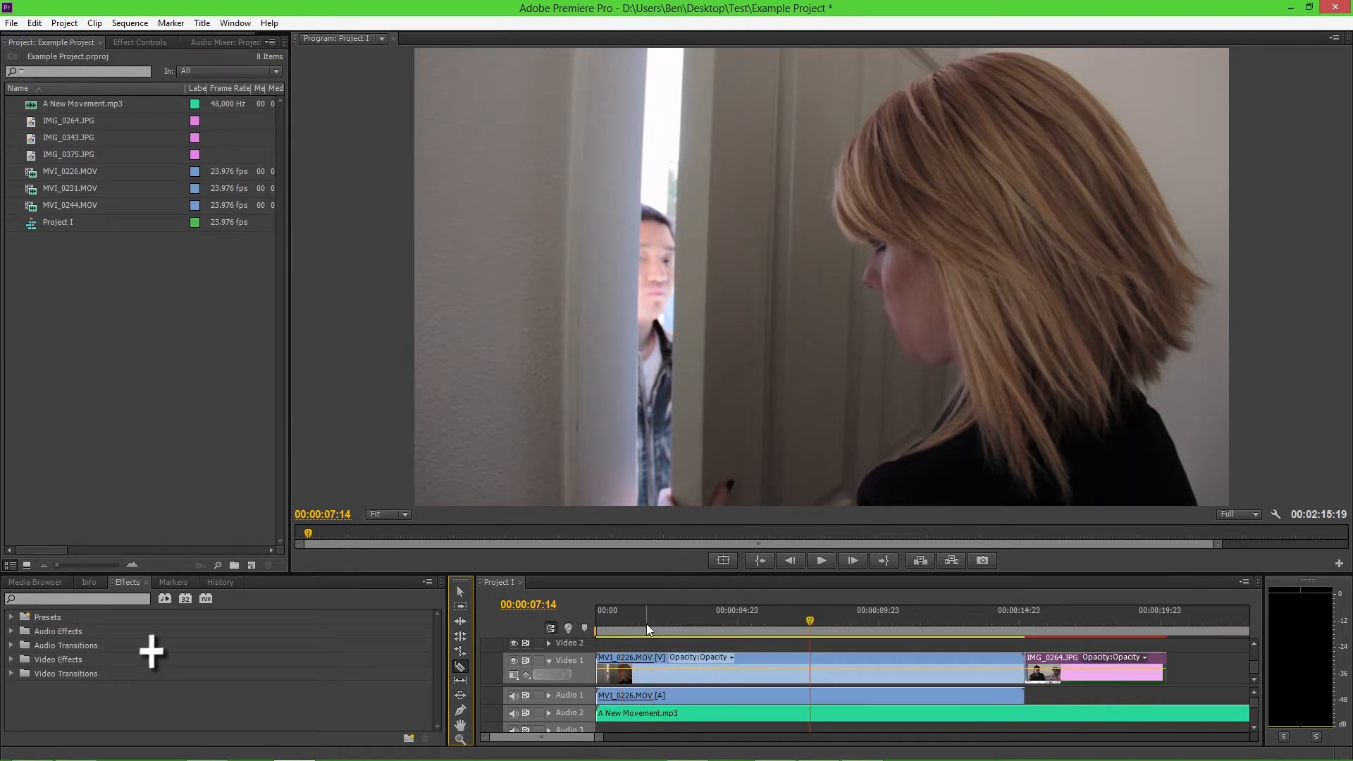
key(minus)
key(minus)
key(minus)
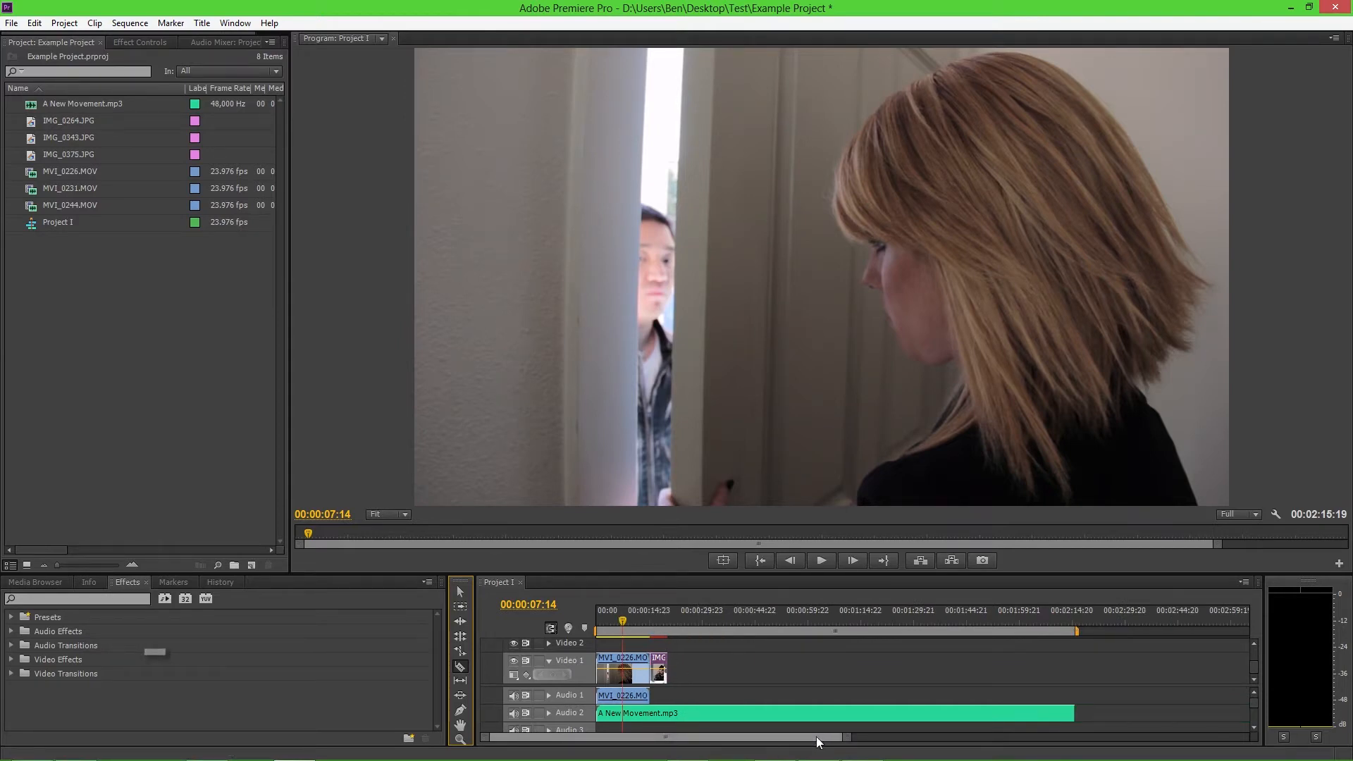
drag(847, 736, 747, 737)
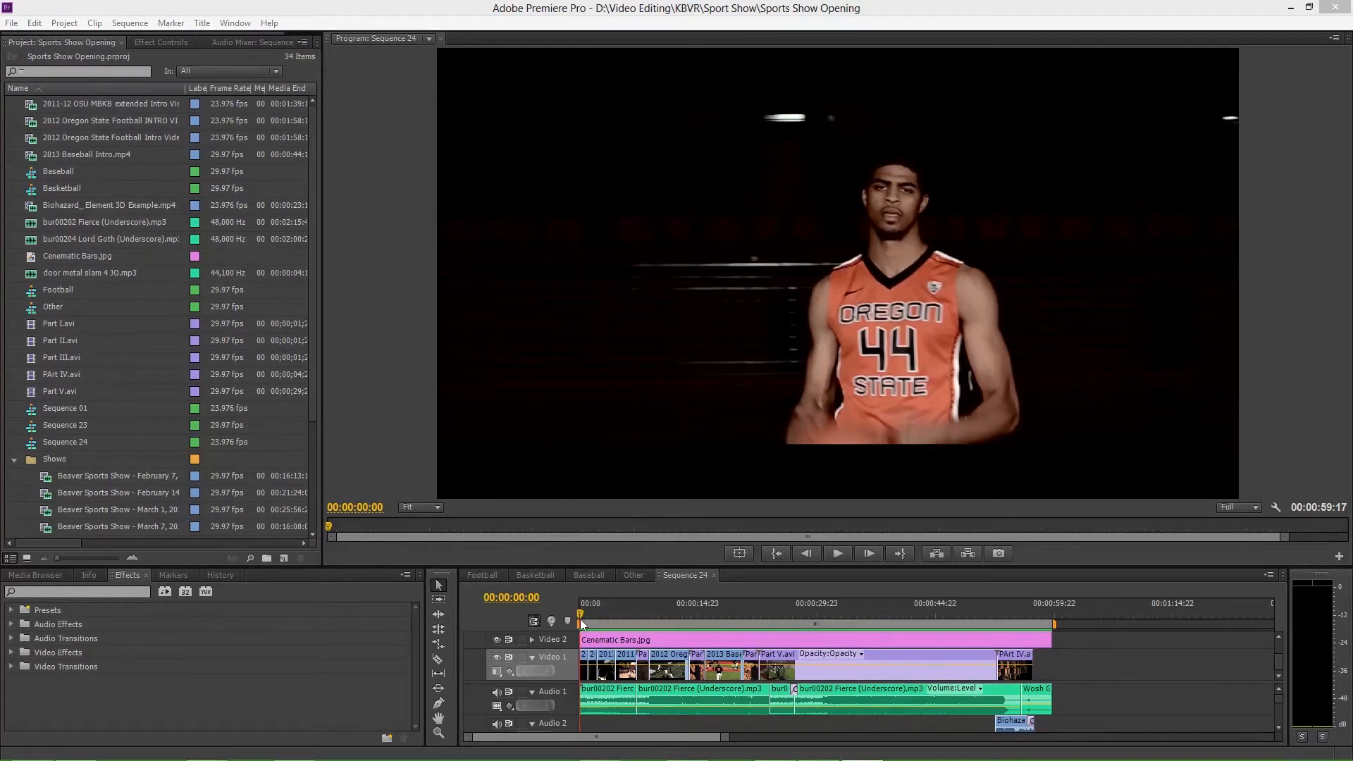
Step: In the Sports Show Opening project, move Sequence 24's playhead to 00:00:09:04 and step frame by frame backward and forward through the football footage
click(653, 610)
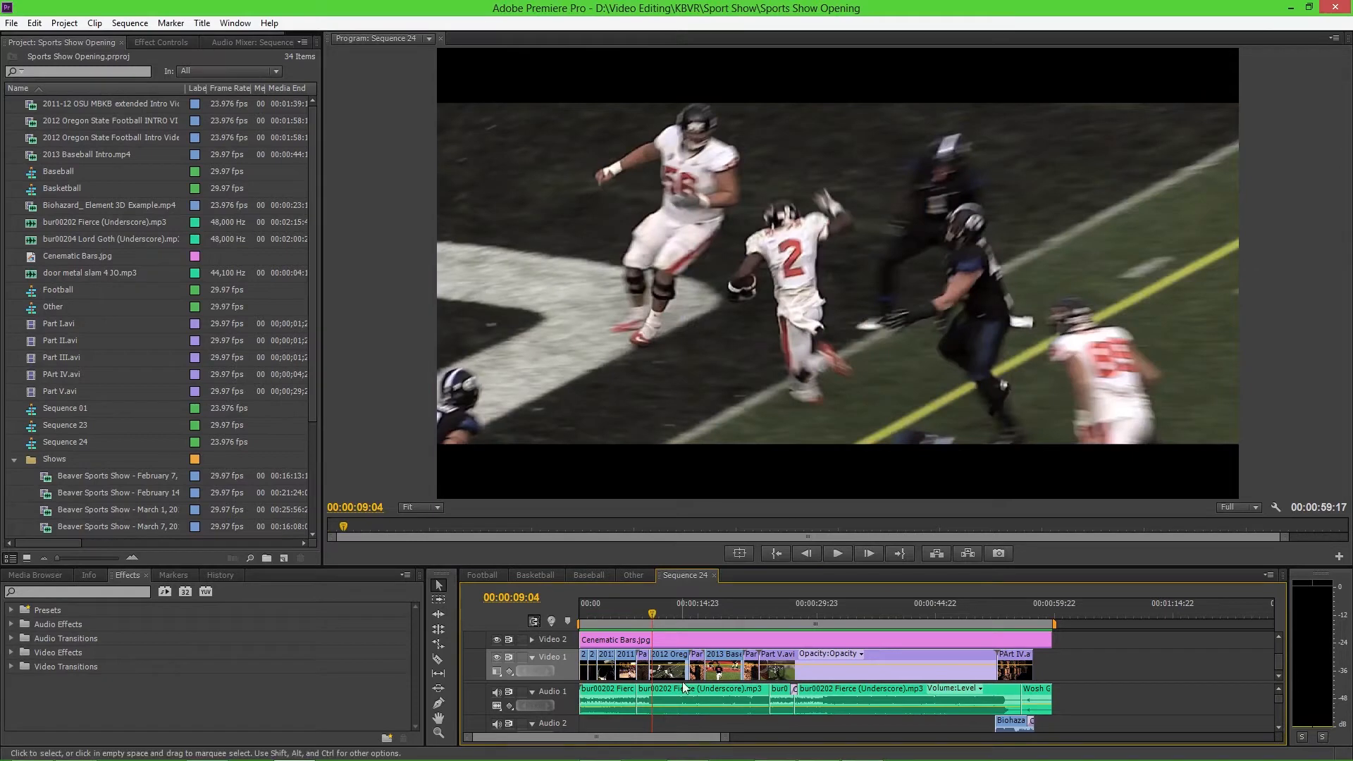
key(Left)
key(Left)
key(Left)
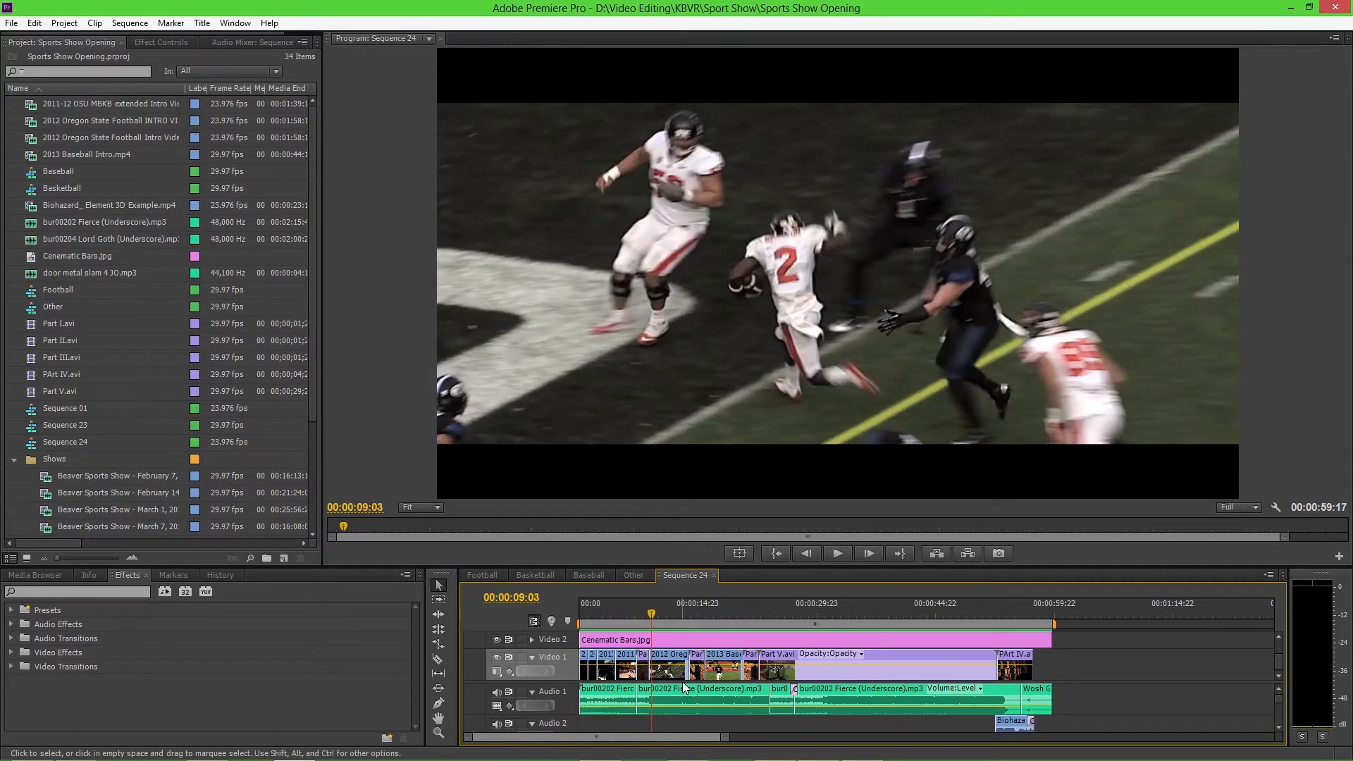
key(Left)
key(Left)
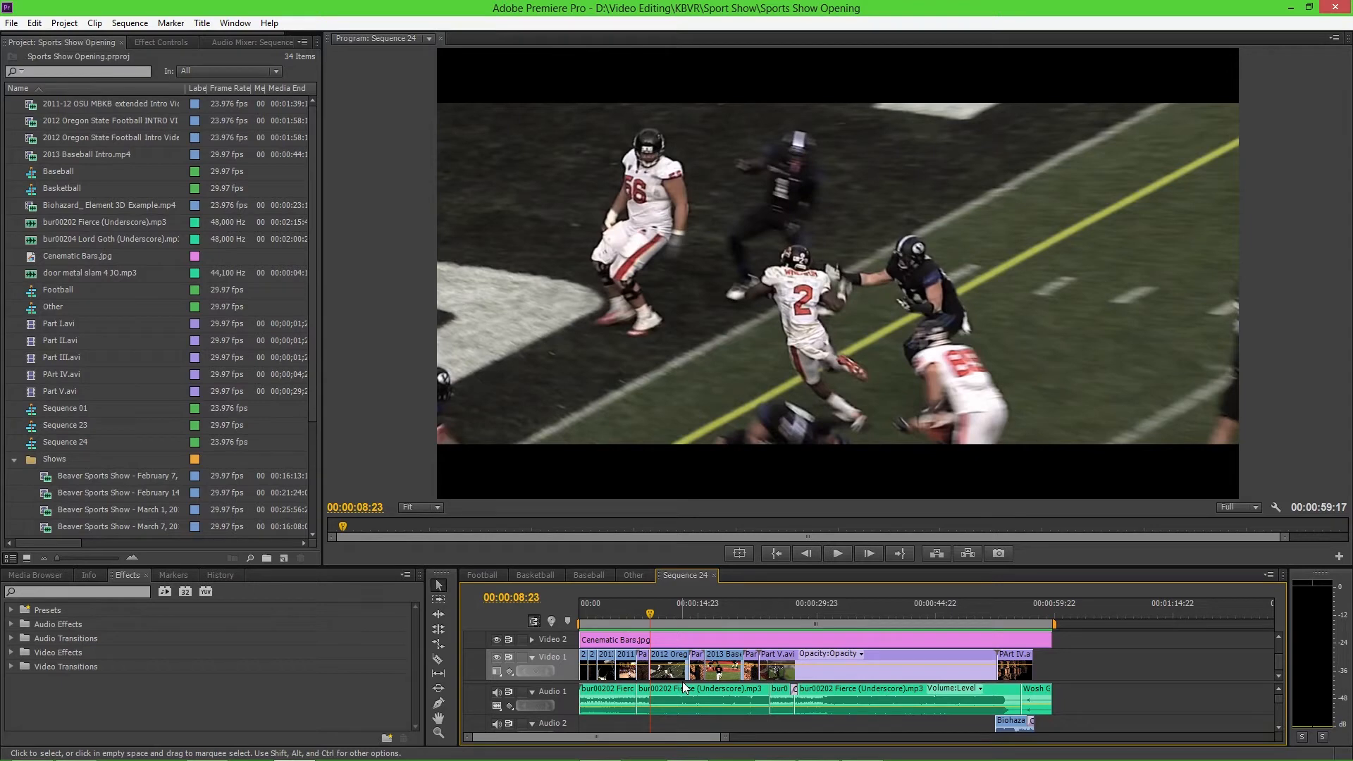
key(Right)
key(Right)
key(Right)
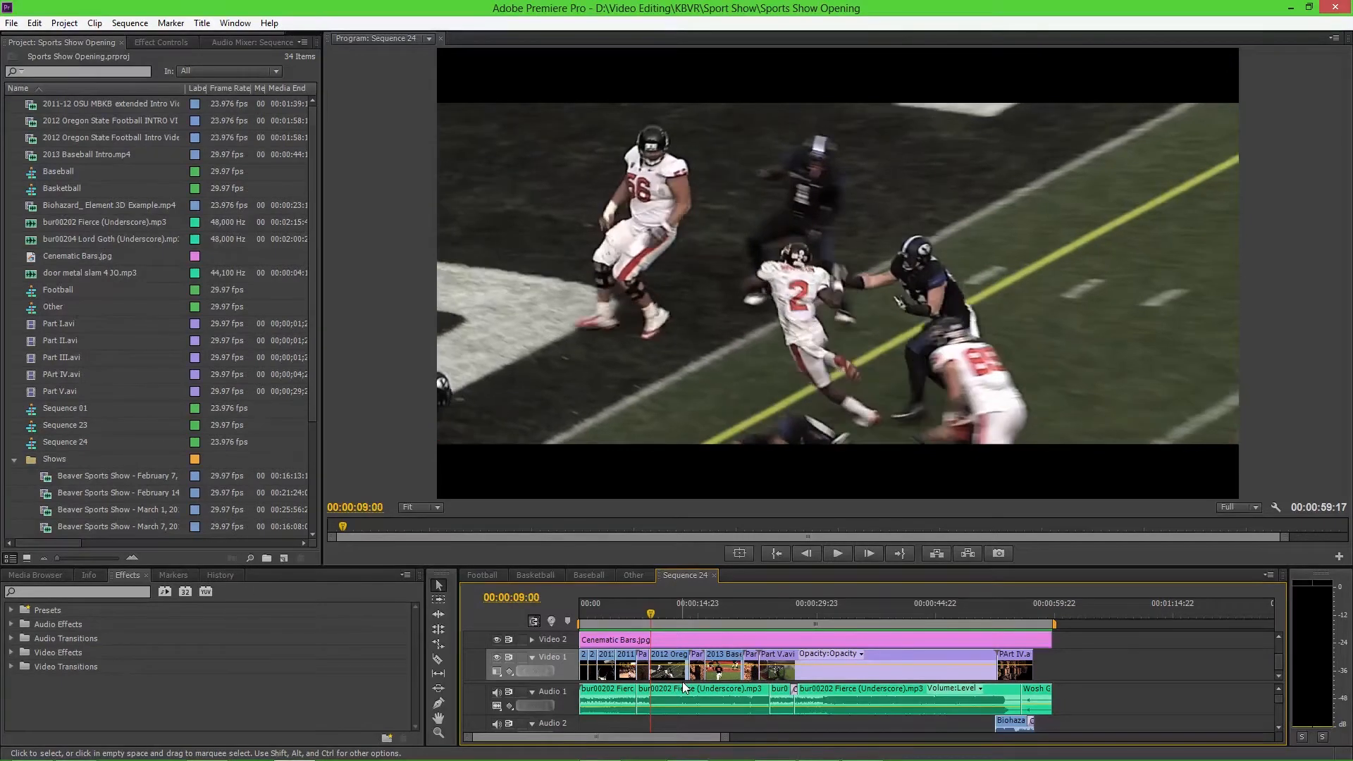
key(Right)
key(Right)
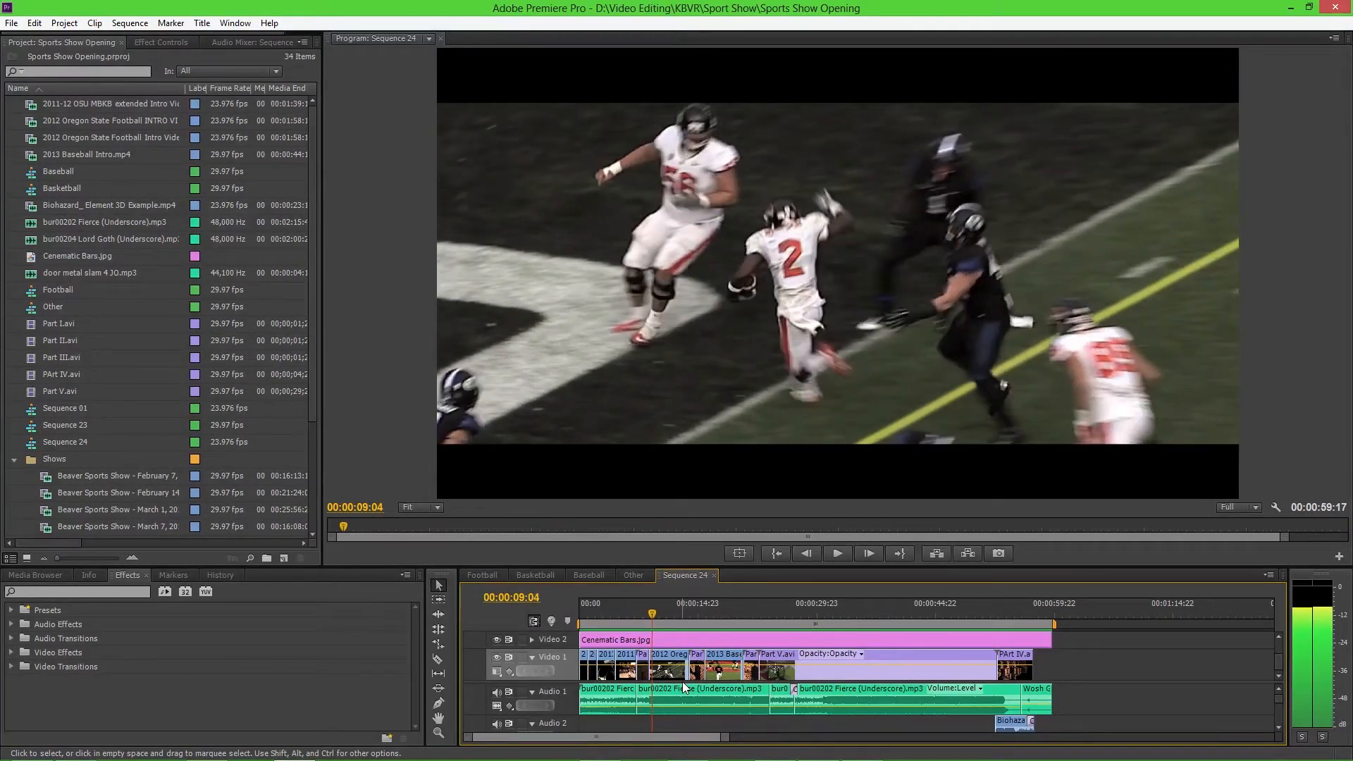
Step: Jump the playhead between clip edit points on Video 1, back to 00:00:04:13 and forward to 00:00:13:21
key(equal)
key(equal)
key(equal)
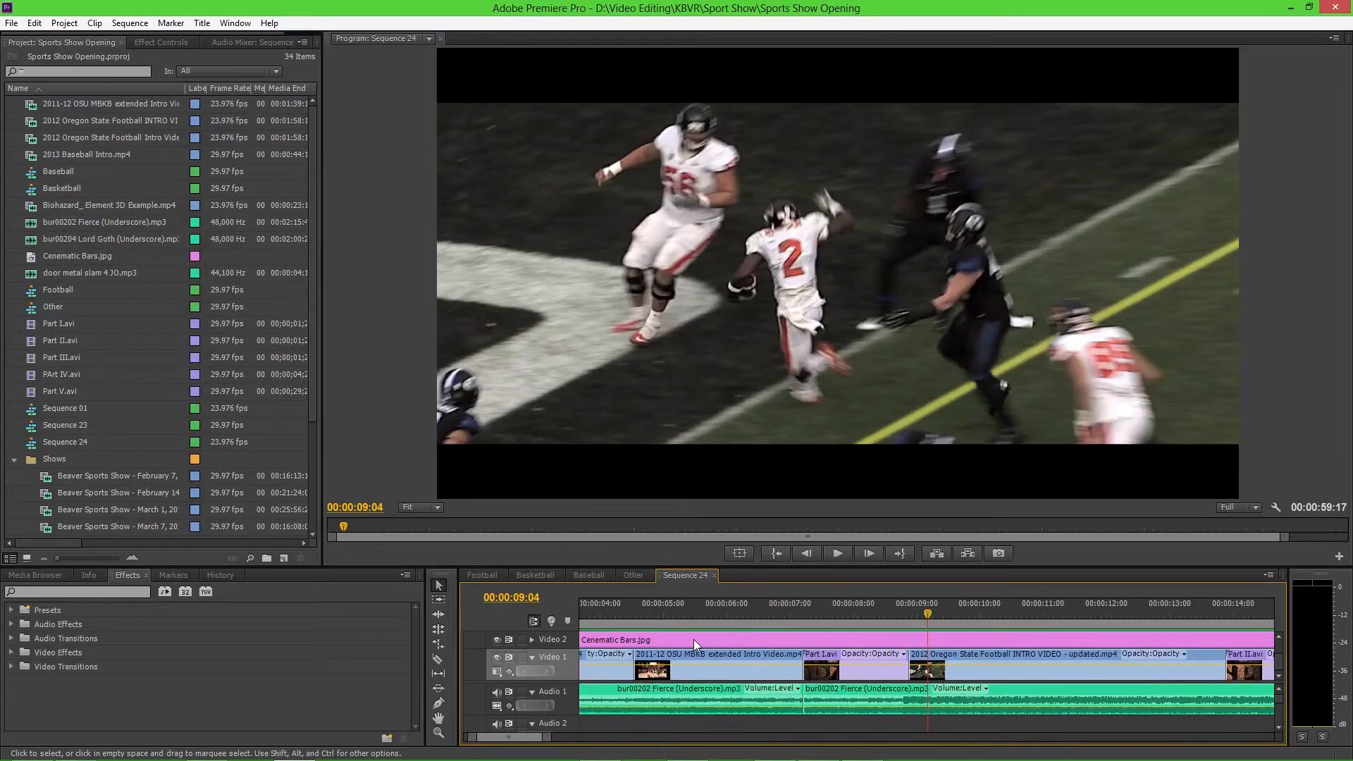
key(minus)
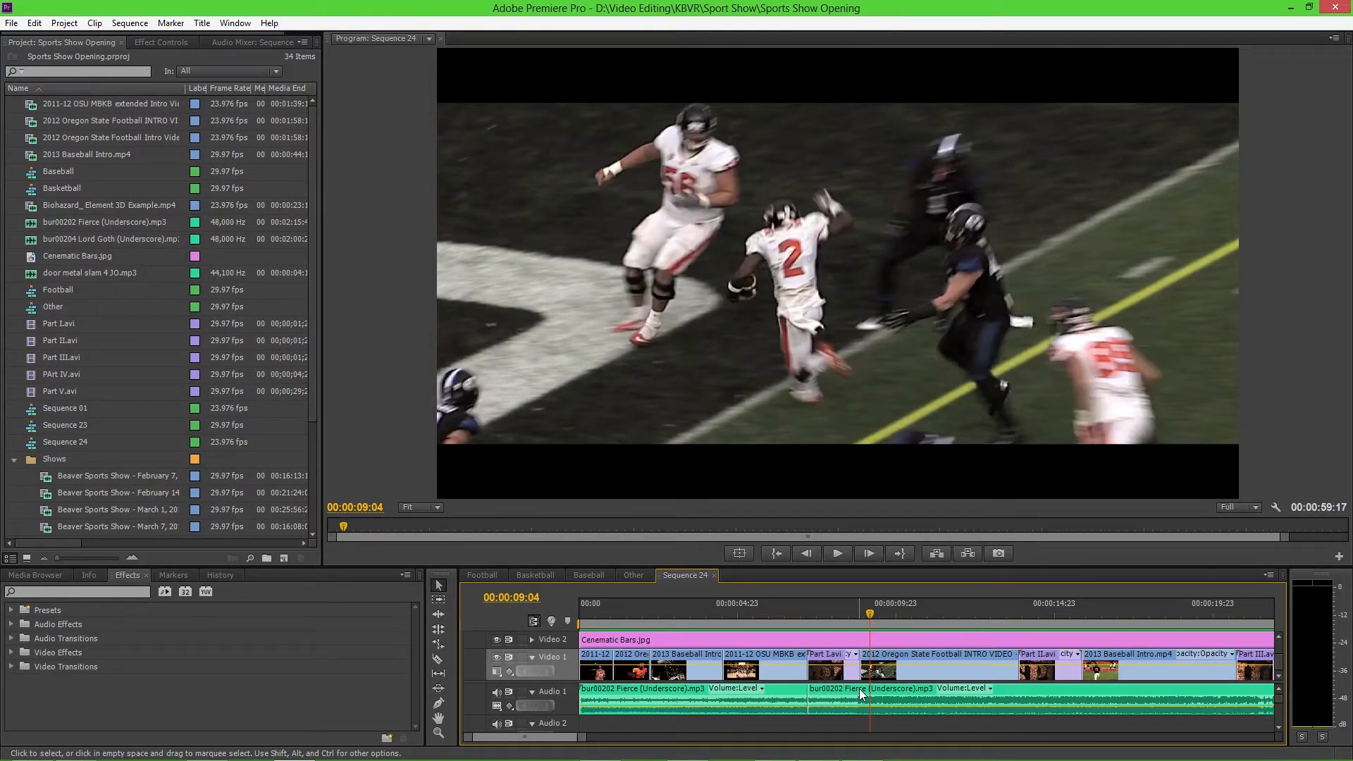
key(Up)
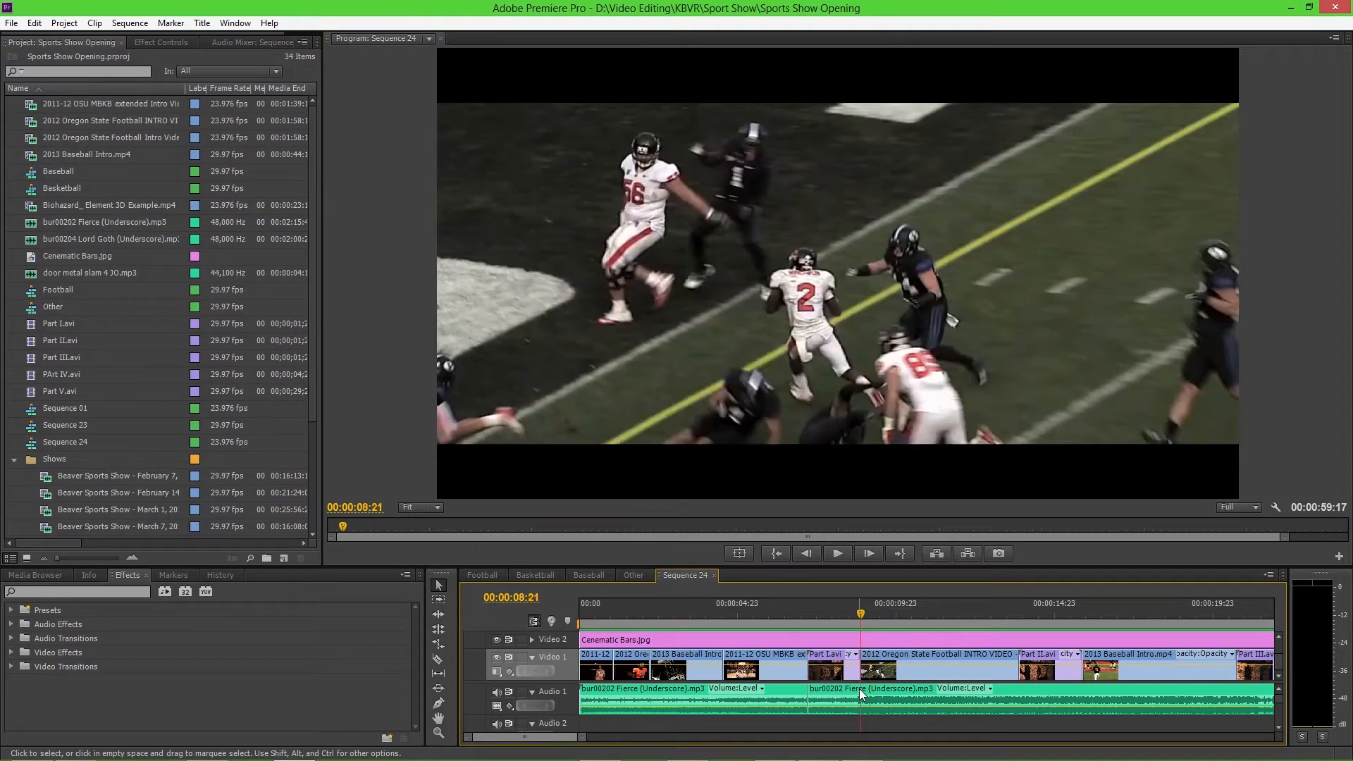
key(Up)
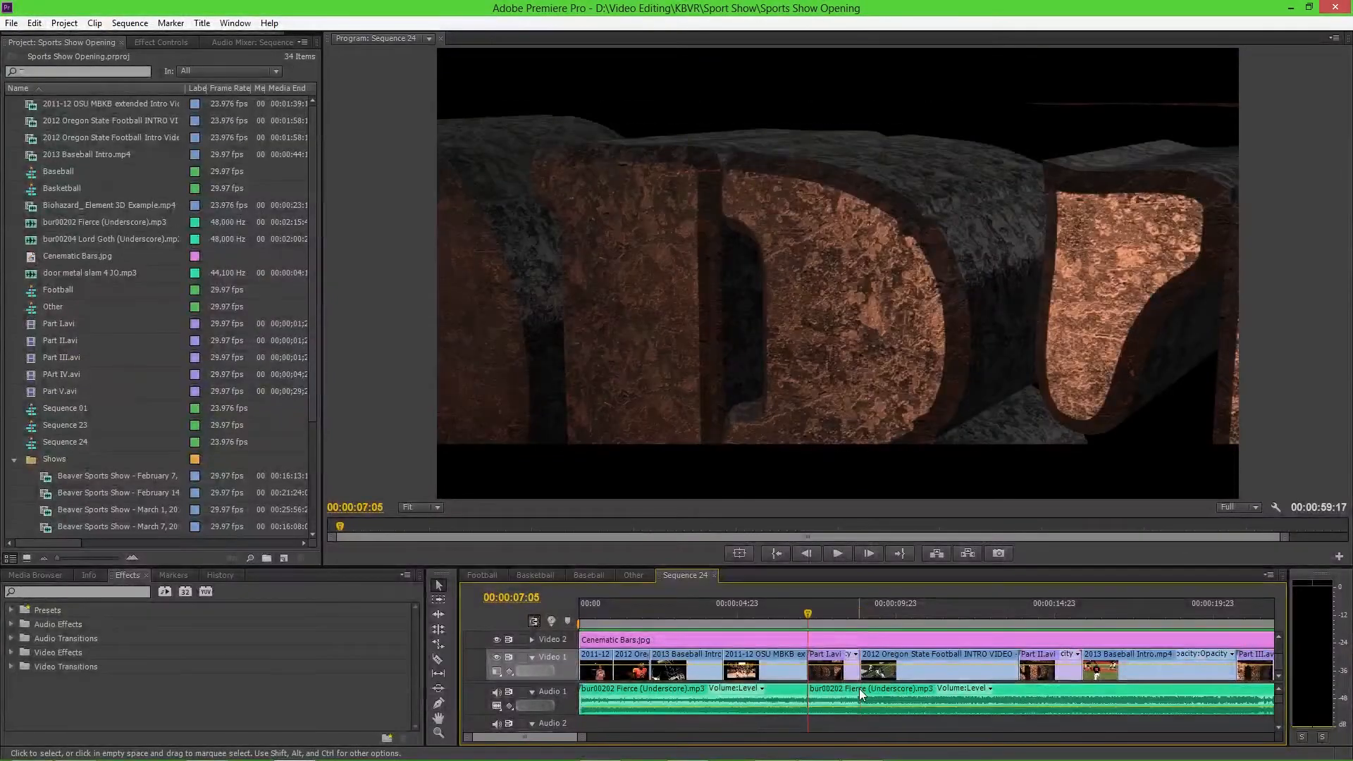
key(Up)
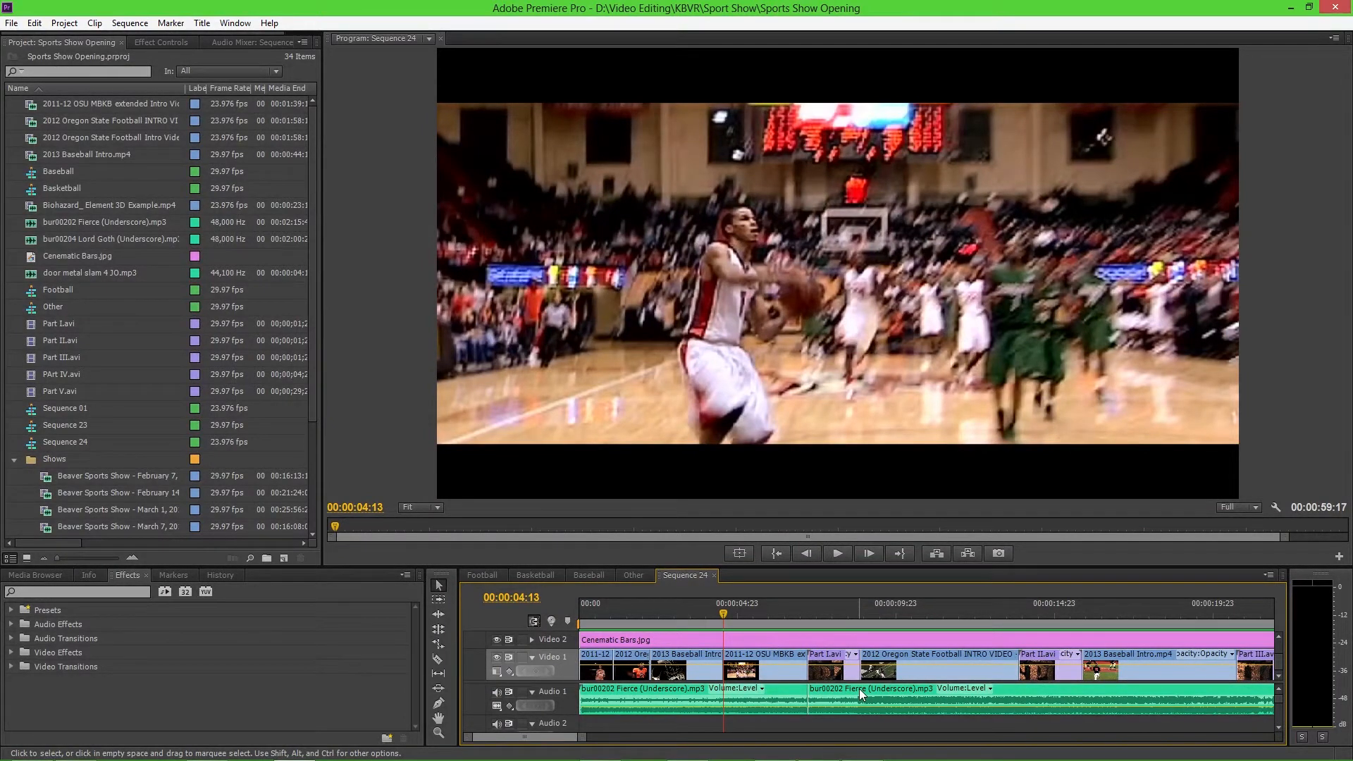
key(Down)
key(Down)
key(Down)
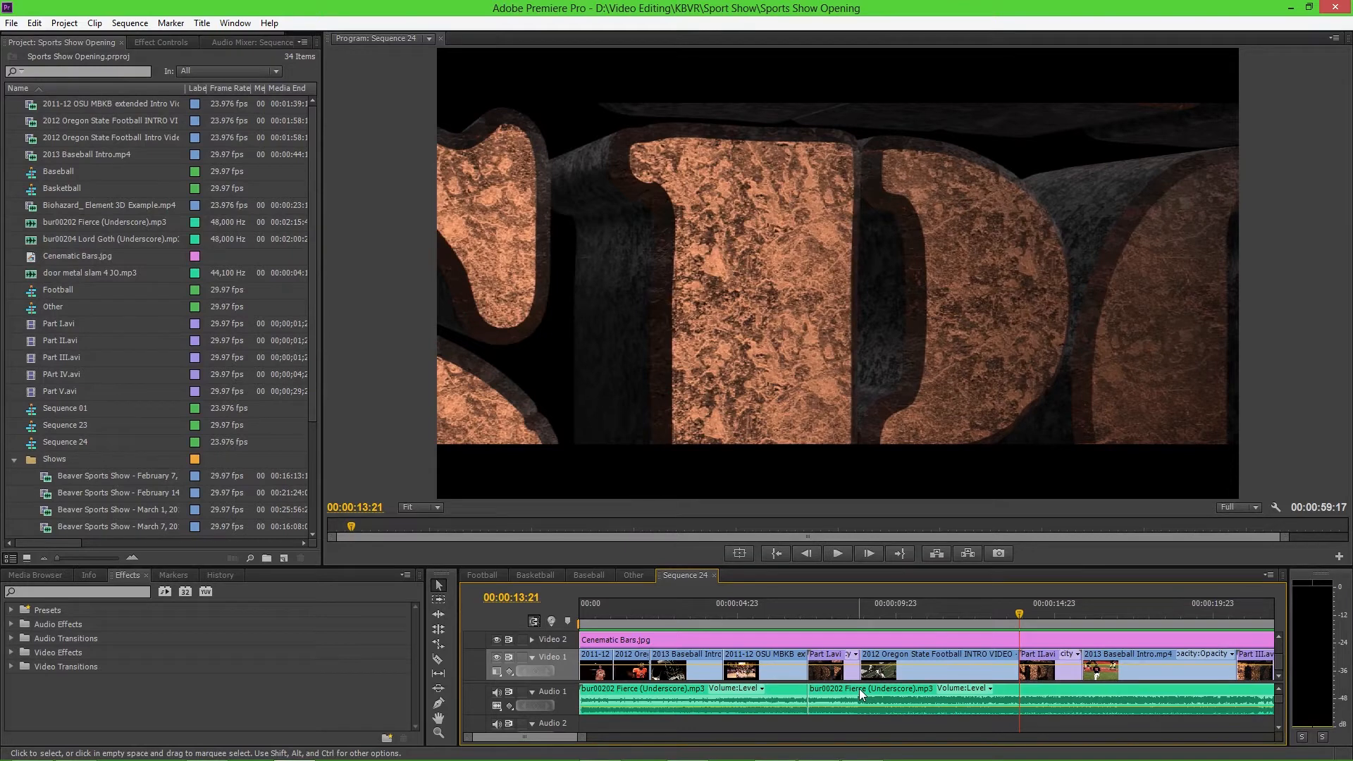
Step: Step the playhead back to 00:00:13:17 and try cutting the 2012 Oregon State Football clip there on Video 1
key(Left)
key(Left)
key(Left)
key(Left)
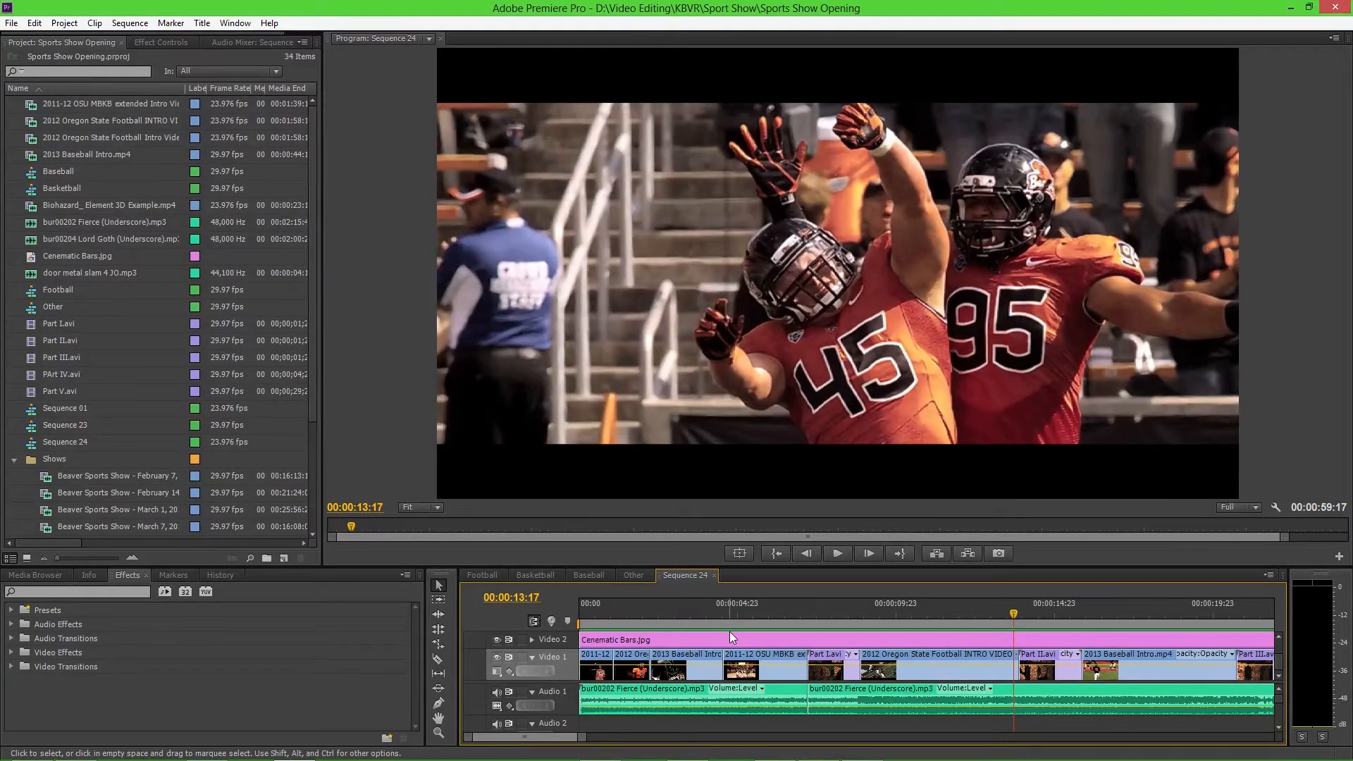
click(438, 659)
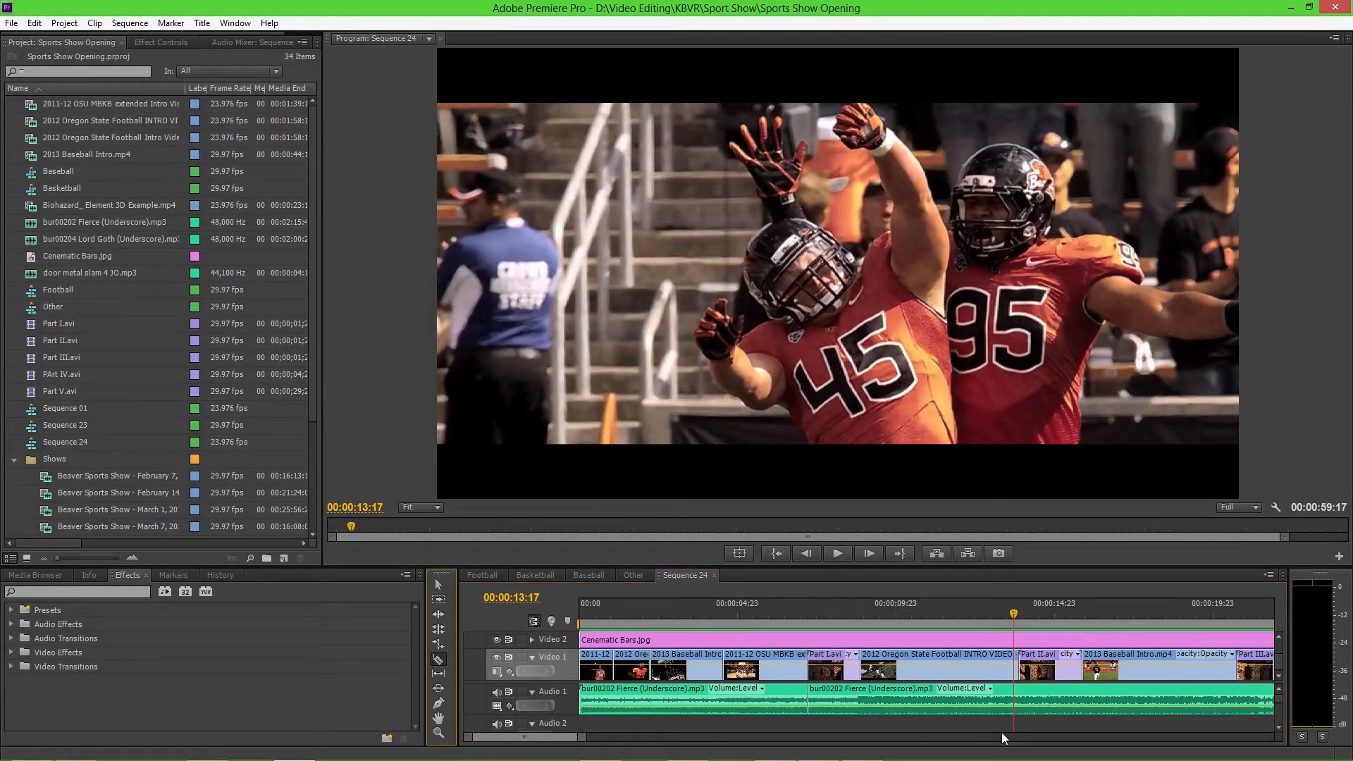
click(1016, 661)
key(ctrl+s)
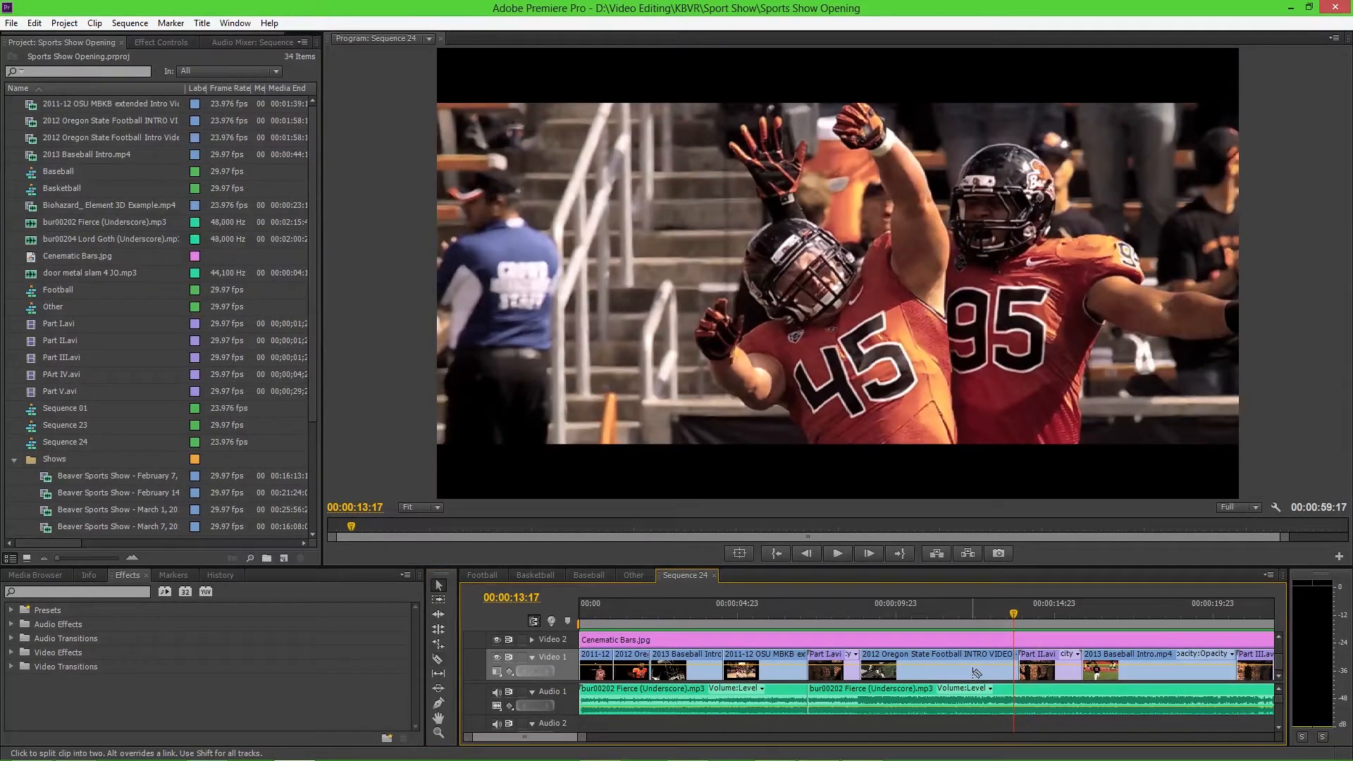
key(v)
drag(972, 676, 973, 676)
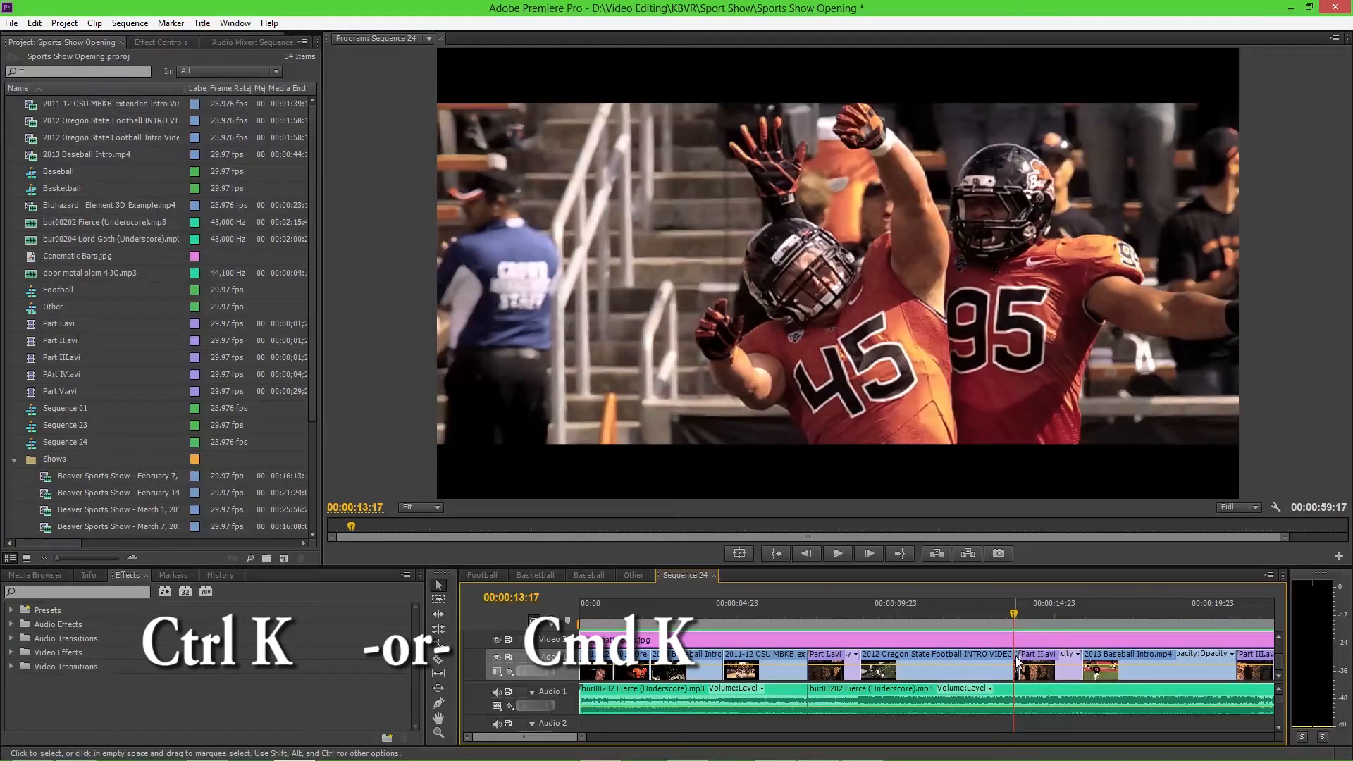
key(ctrl+s)
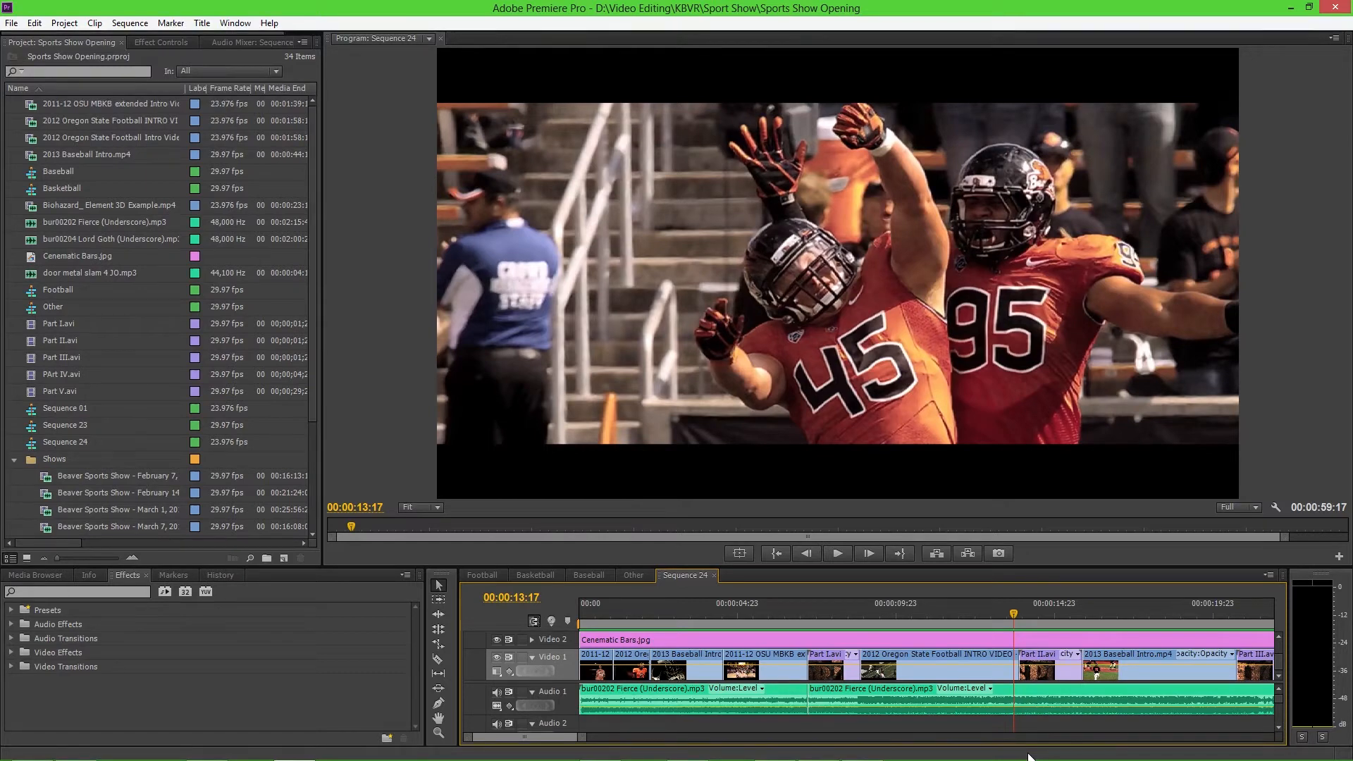
Step: Jump the playhead to the start and the end of Sequence 24
key(Home)
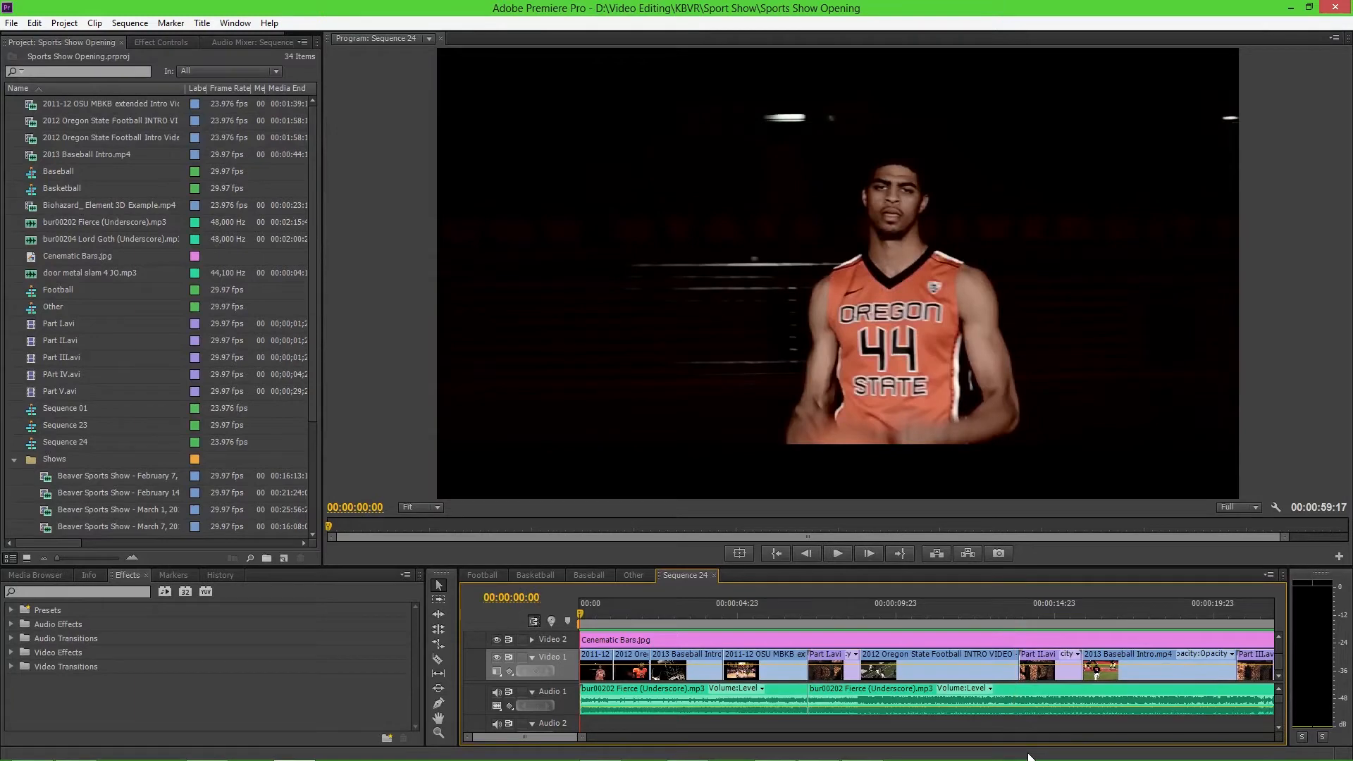
key(End)
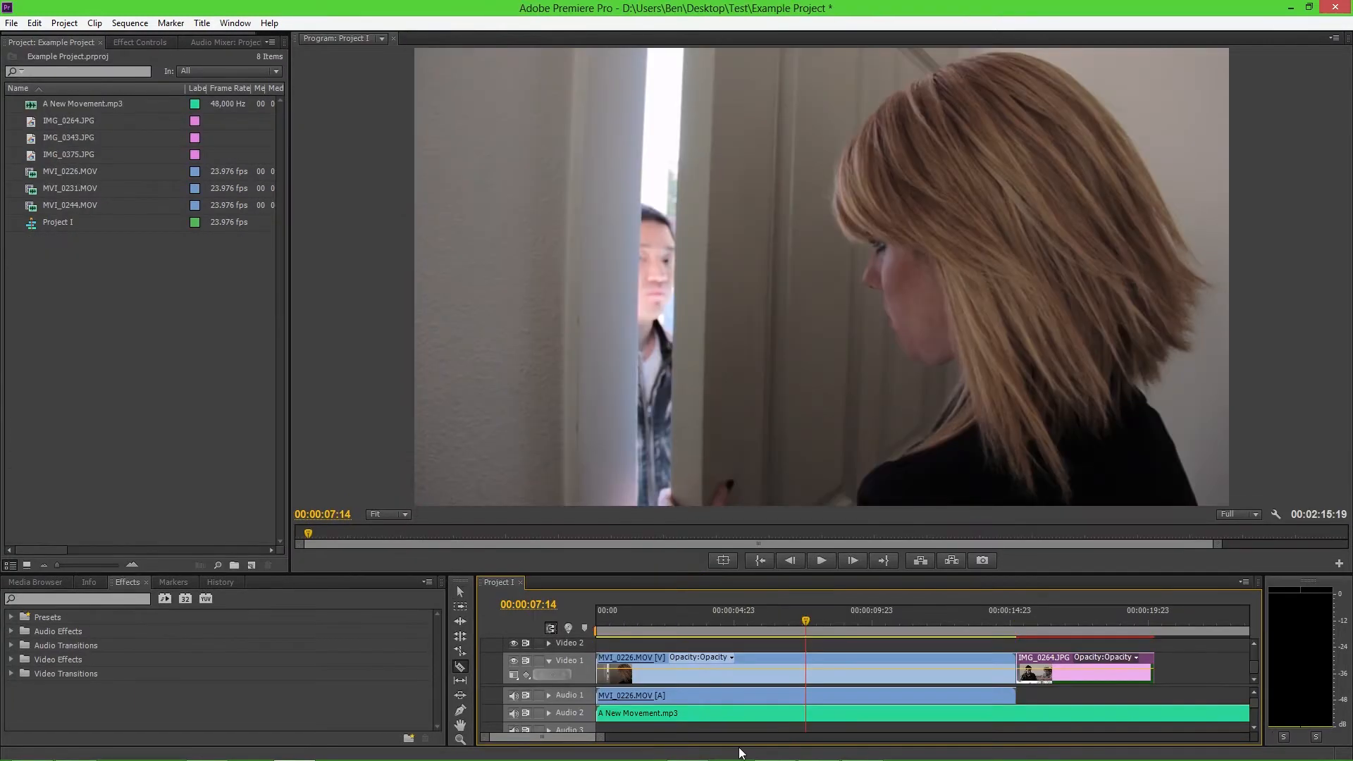
Step: In Example Project, cut MVI_0226.MOV at 00:00:07:14 and one frame further on, and delete the single frame between the cuts
key(=)
key(c)
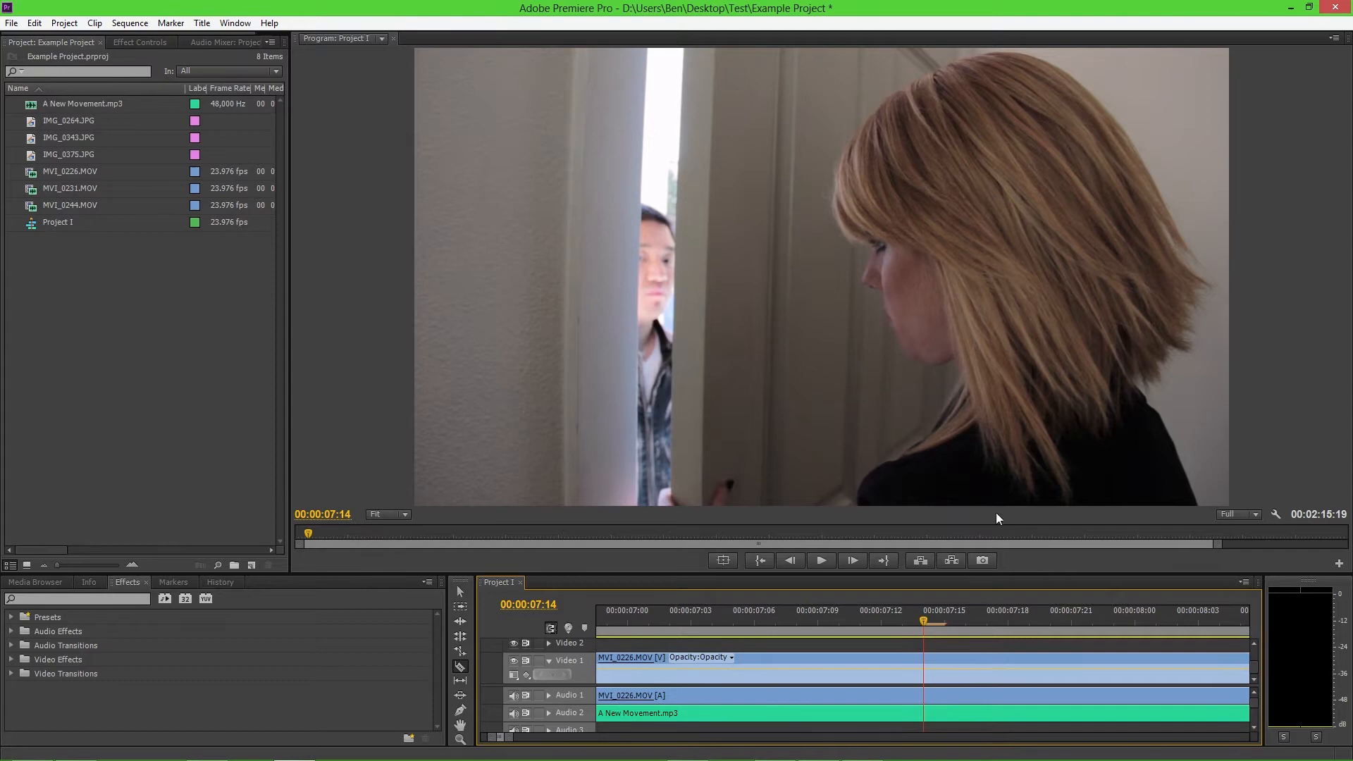
click(929, 669)
click(944, 667)
key(v)
click(927, 668)
key(Delete)
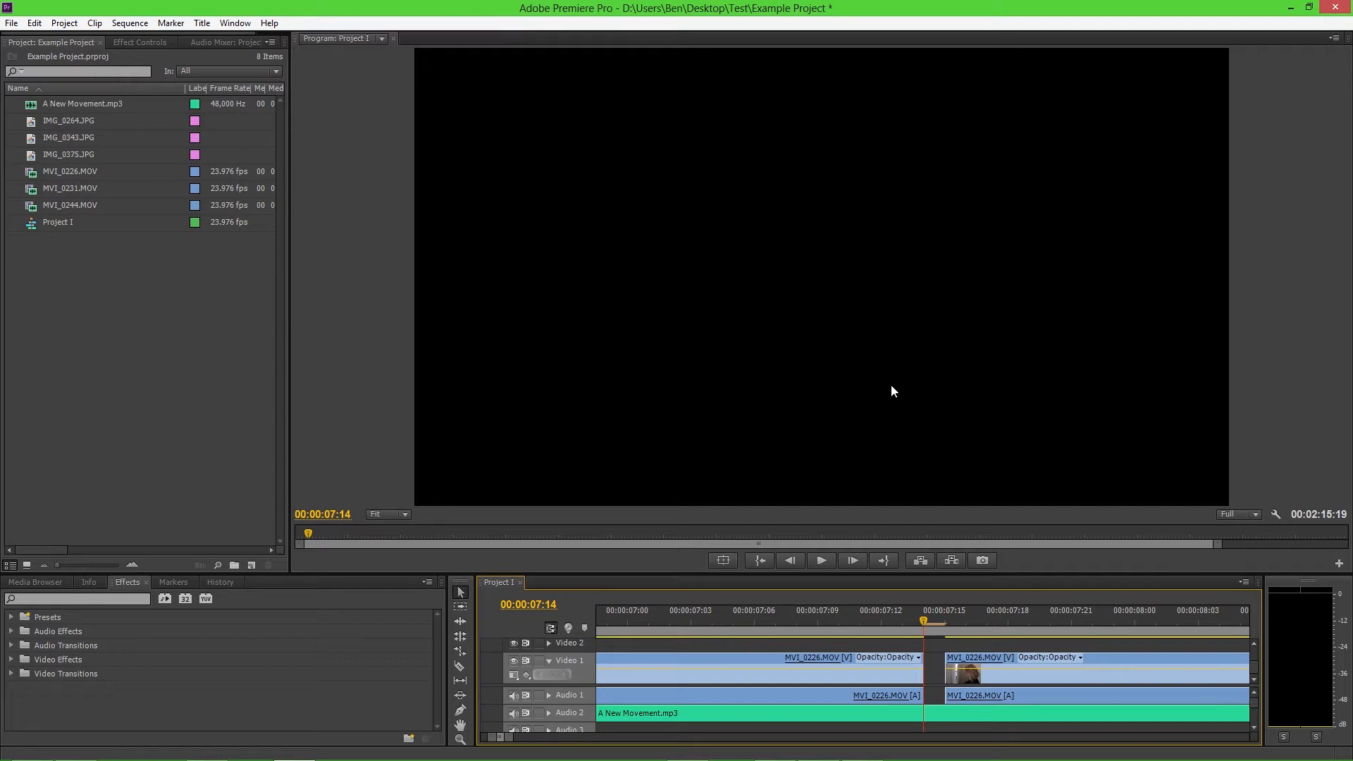
Step: Undo the frame deletion and both cuts in MVI_0226.MOV
key(ctrl+z)
key(ctrl+z)
key(ctrl+z)
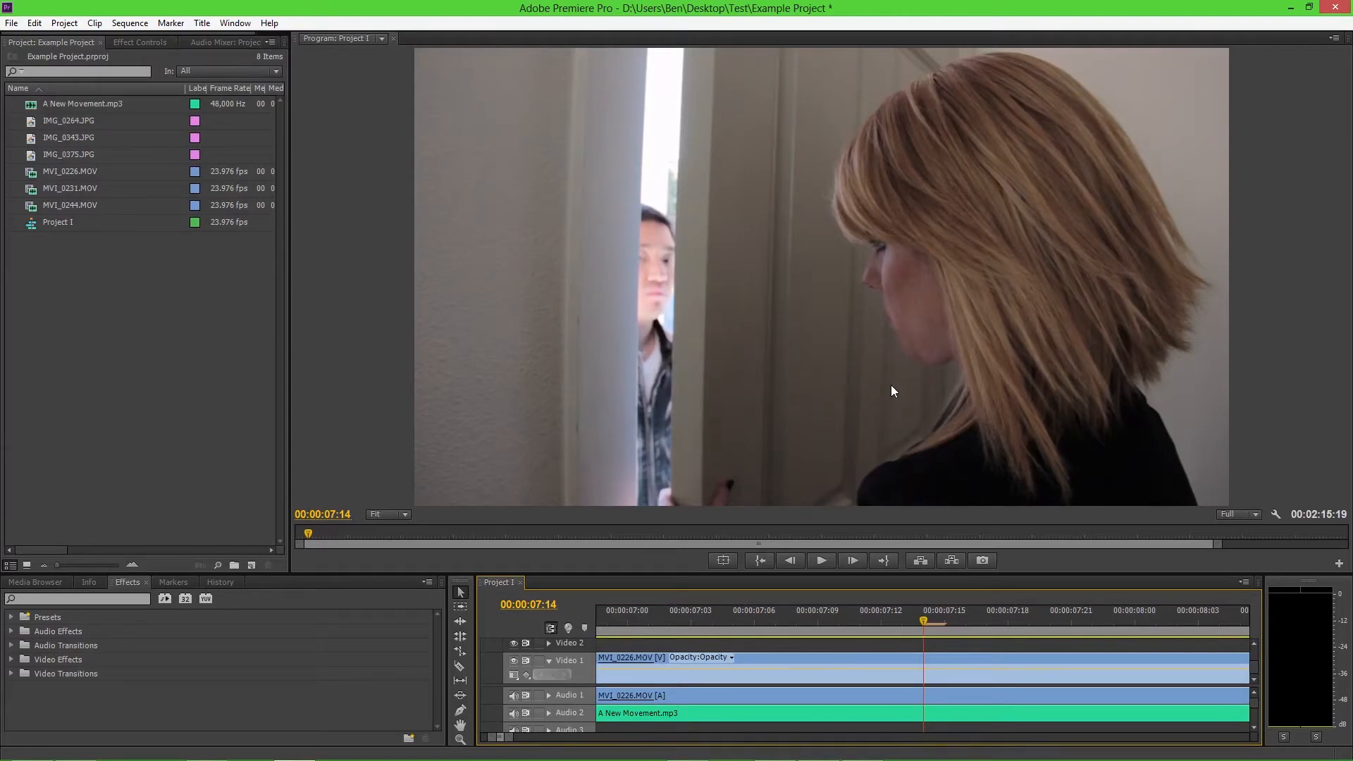
Step: Split MVI_0226.MOV slightly before the playhead with the Razor tool and return to the Selection tool
key(minus)
key(minus)
key(minus)
key(minus)
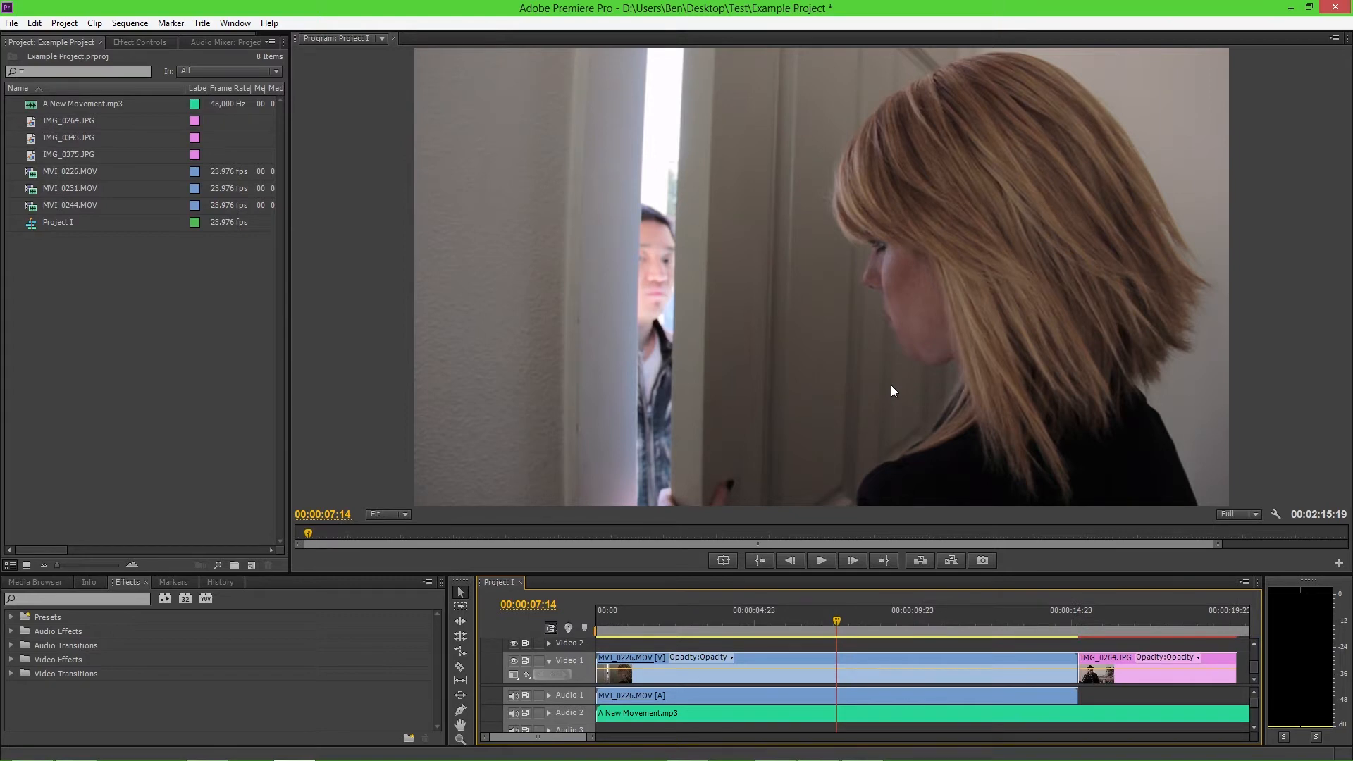
key(c)
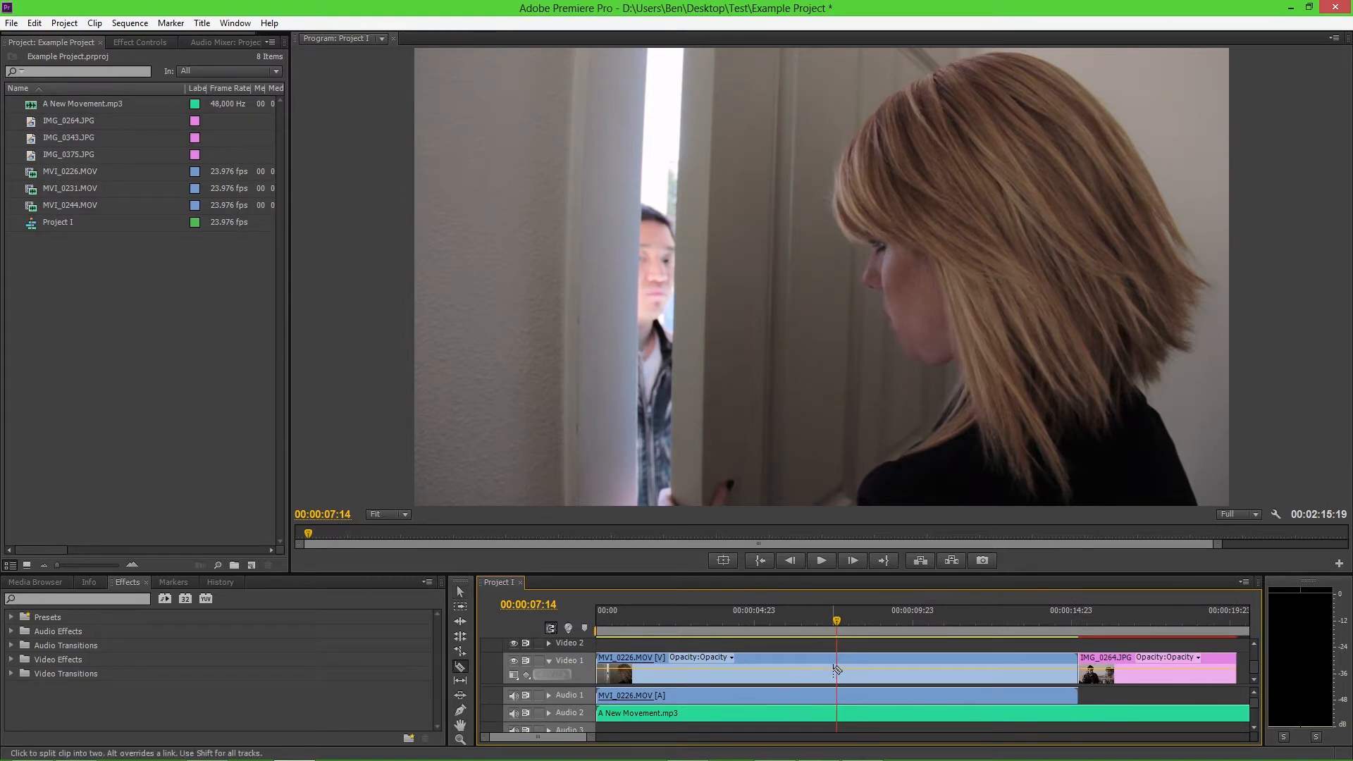
click(807, 669)
key(v)
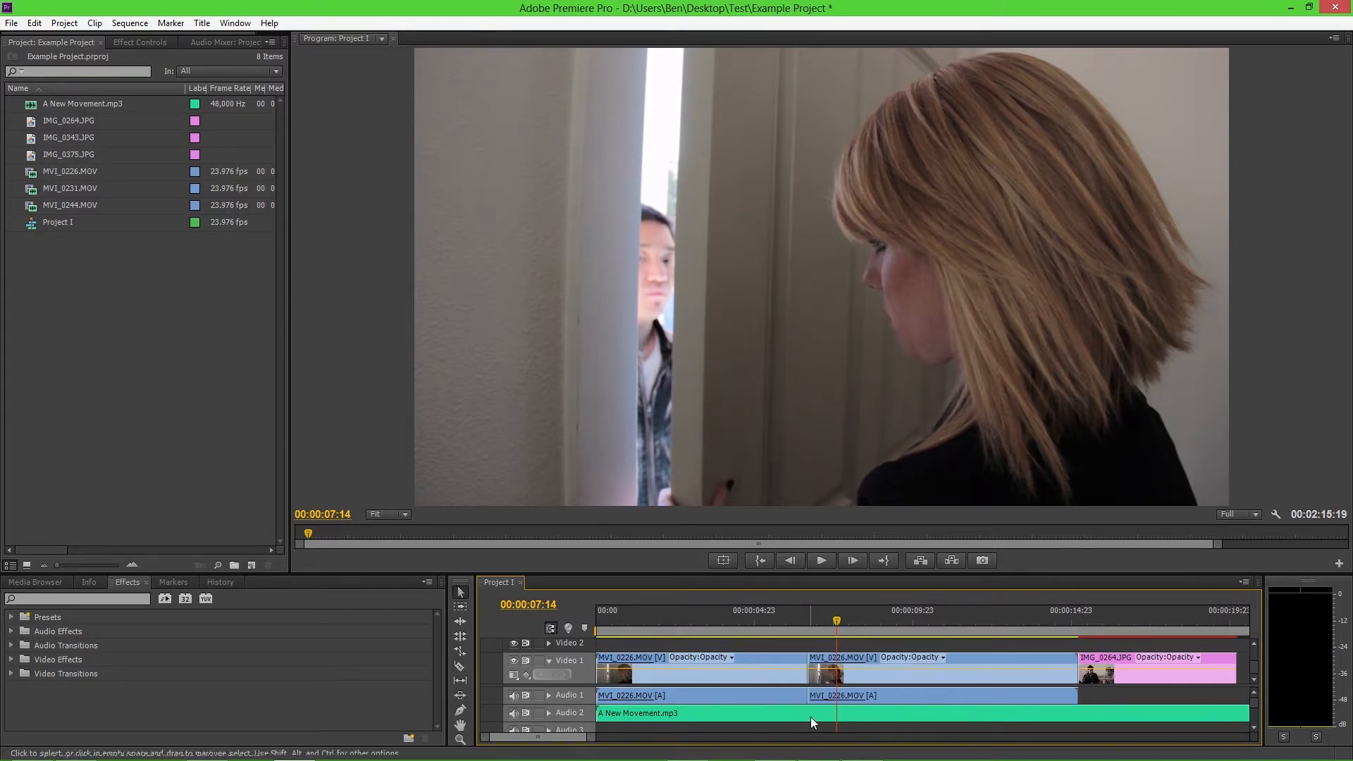
Step: Try deleting the first piece of MVI_0226.MOV and moving the remaining video clips to the sequence start, and undo both edits
click(770, 675)
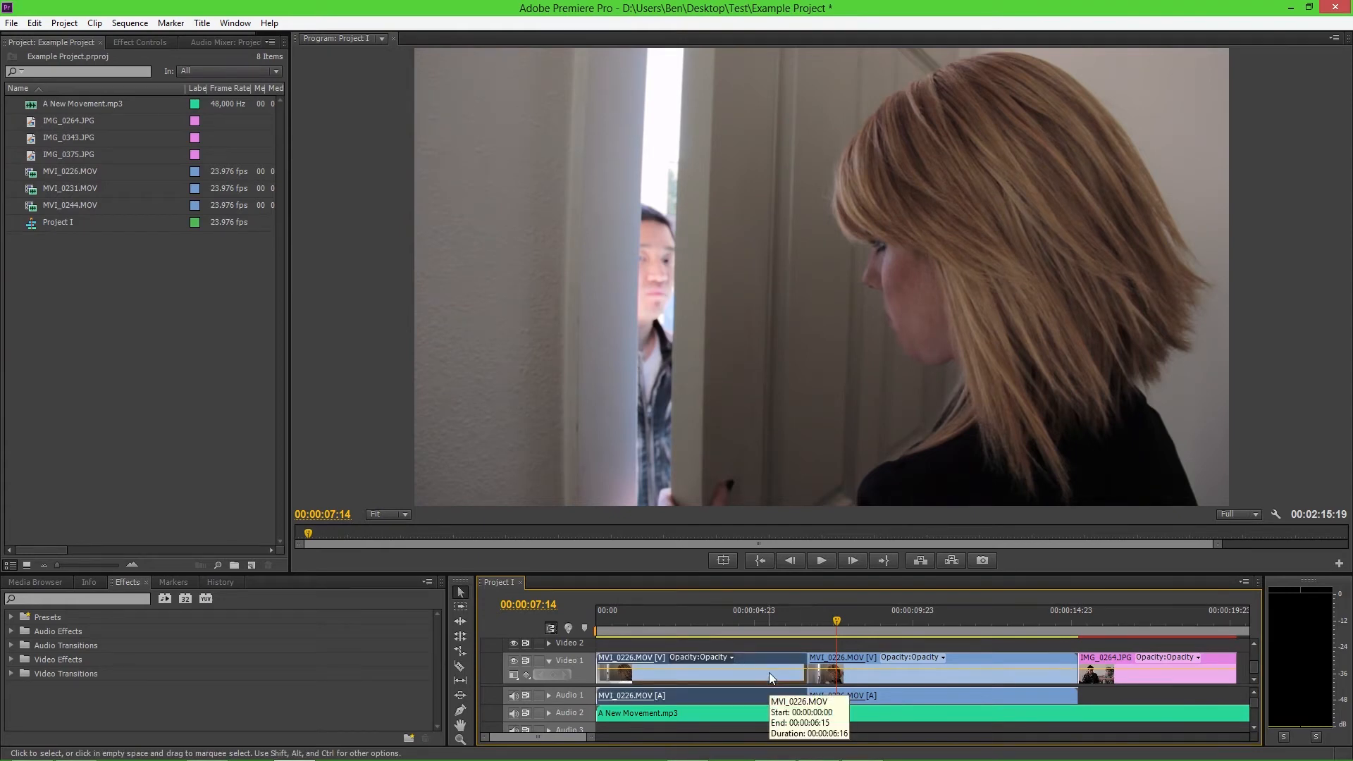
key(Delete)
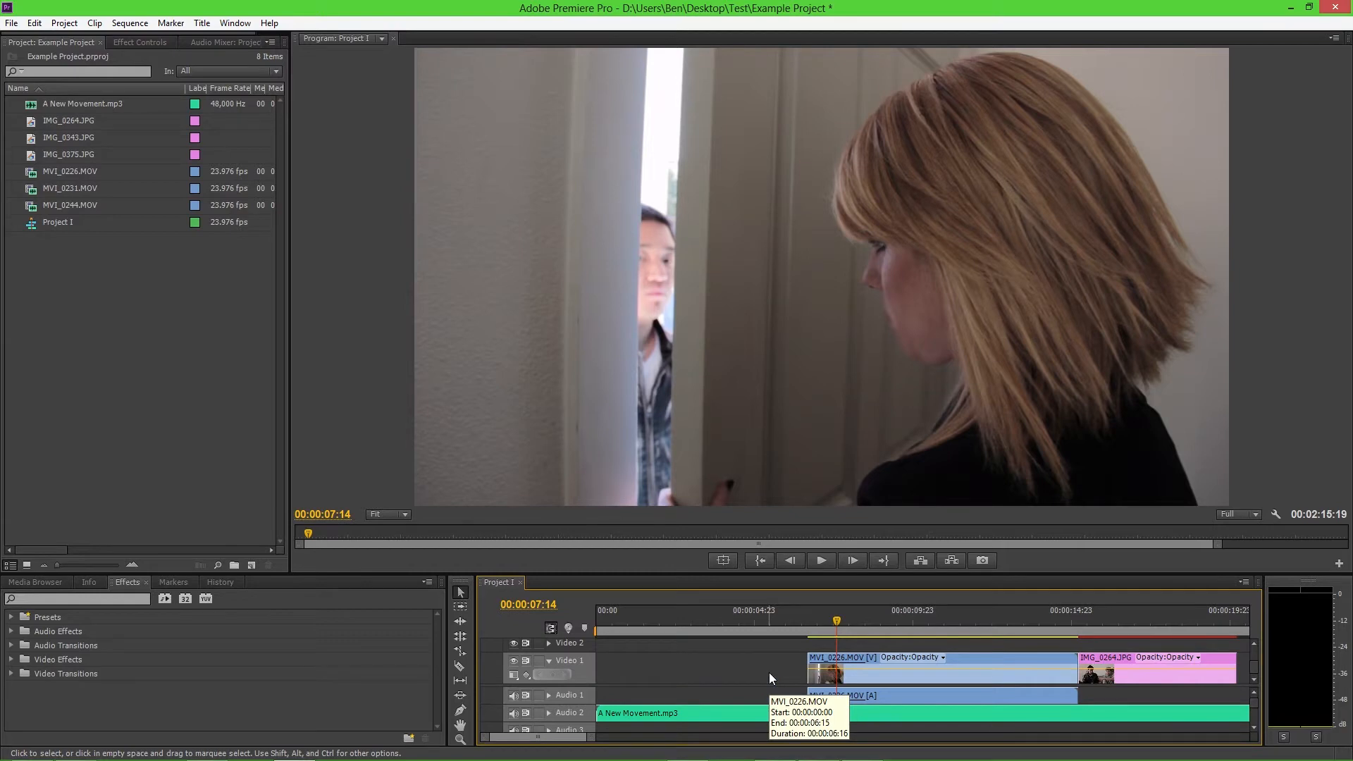
key(ctrl+z)
key(Delete)
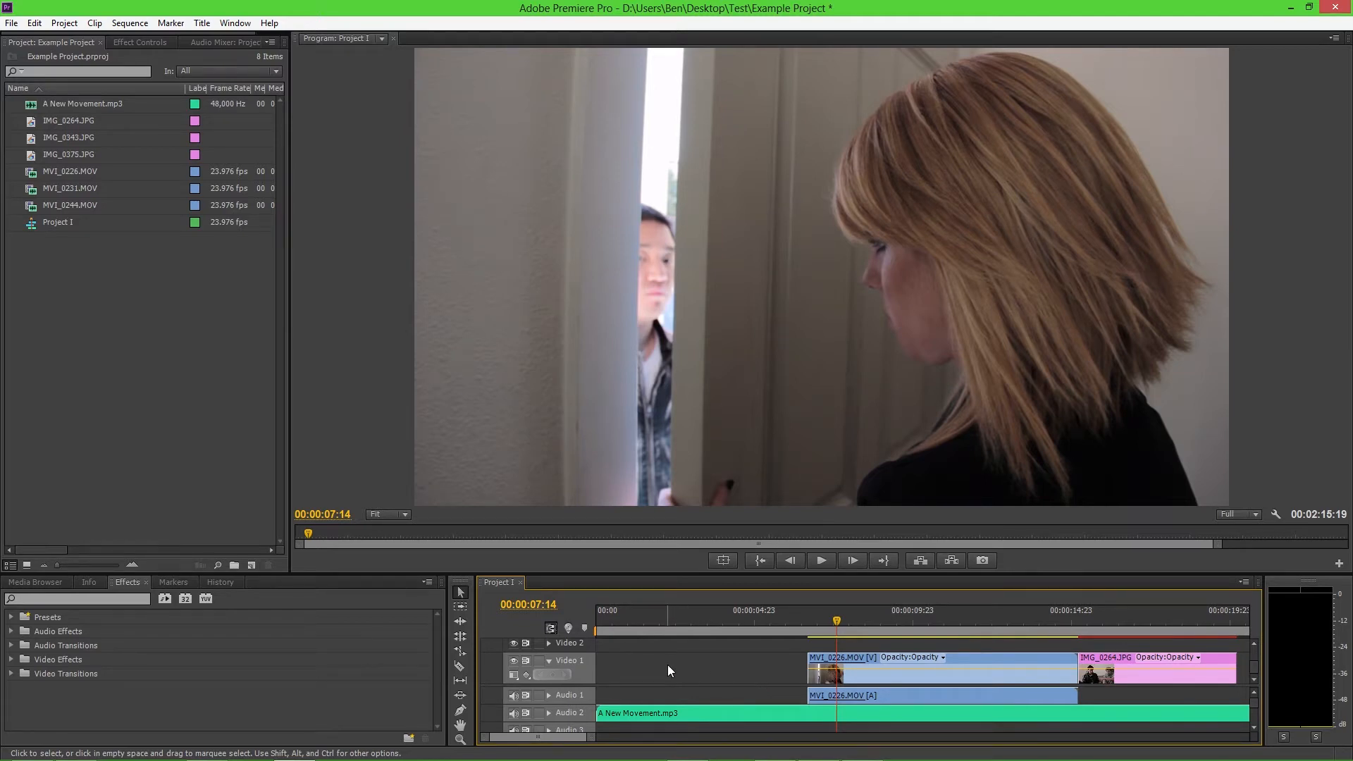
drag(772, 644, 1134, 705)
drag(924, 675, 724, 672)
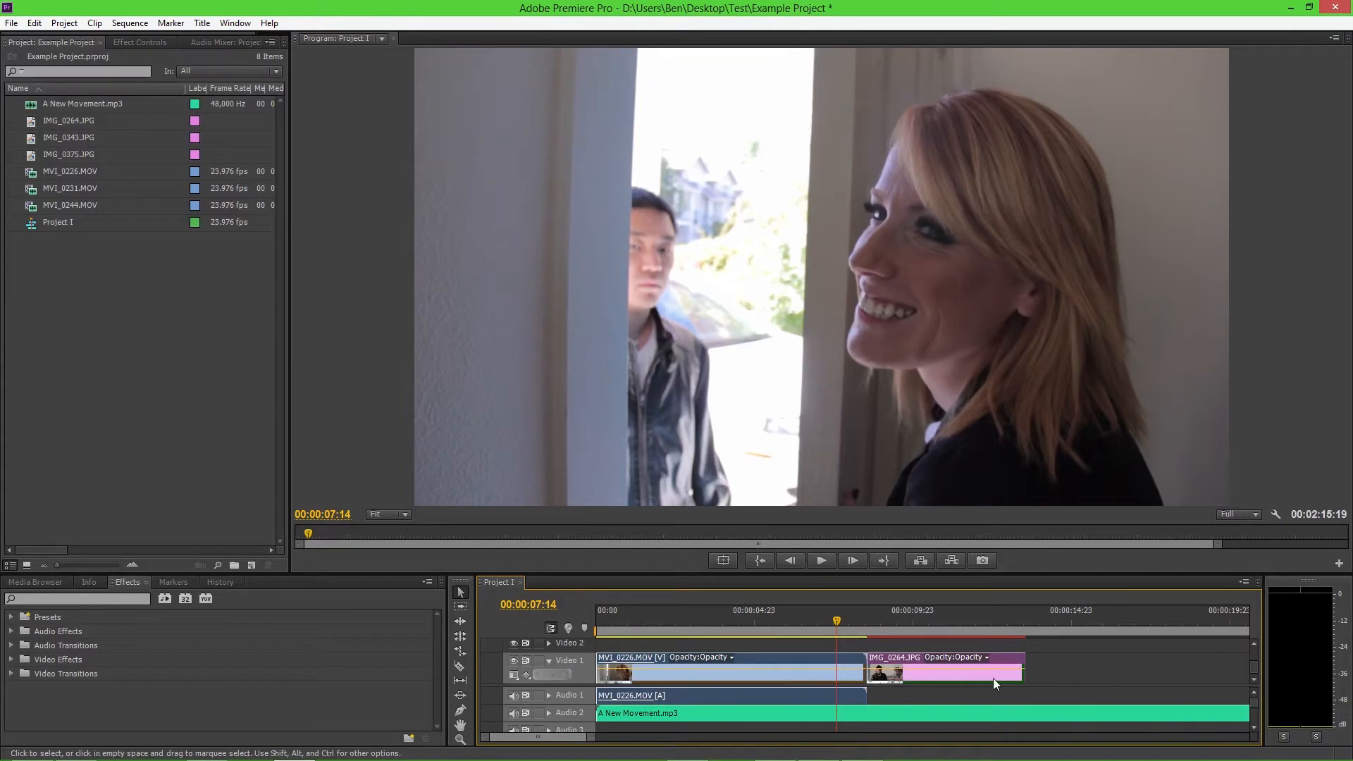
key(ctrl+z)
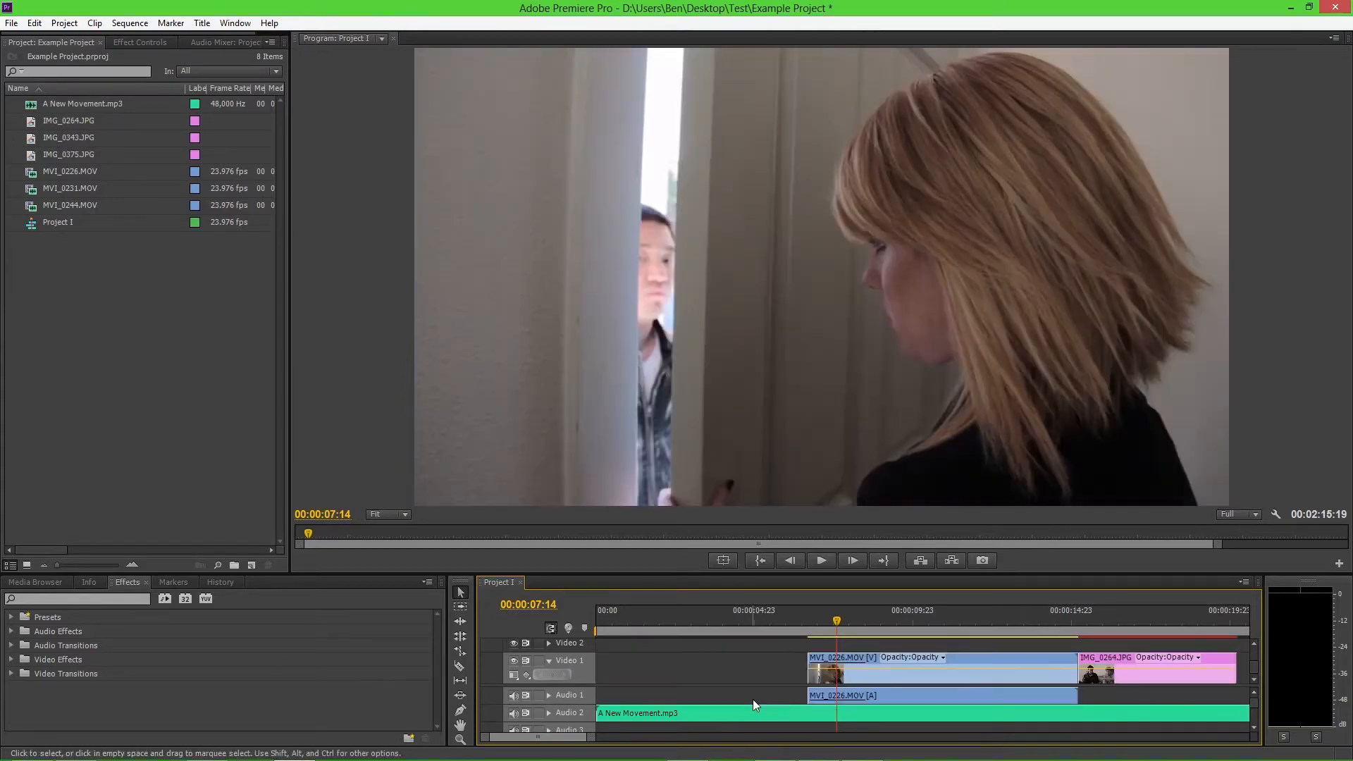
key(ctrl+z)
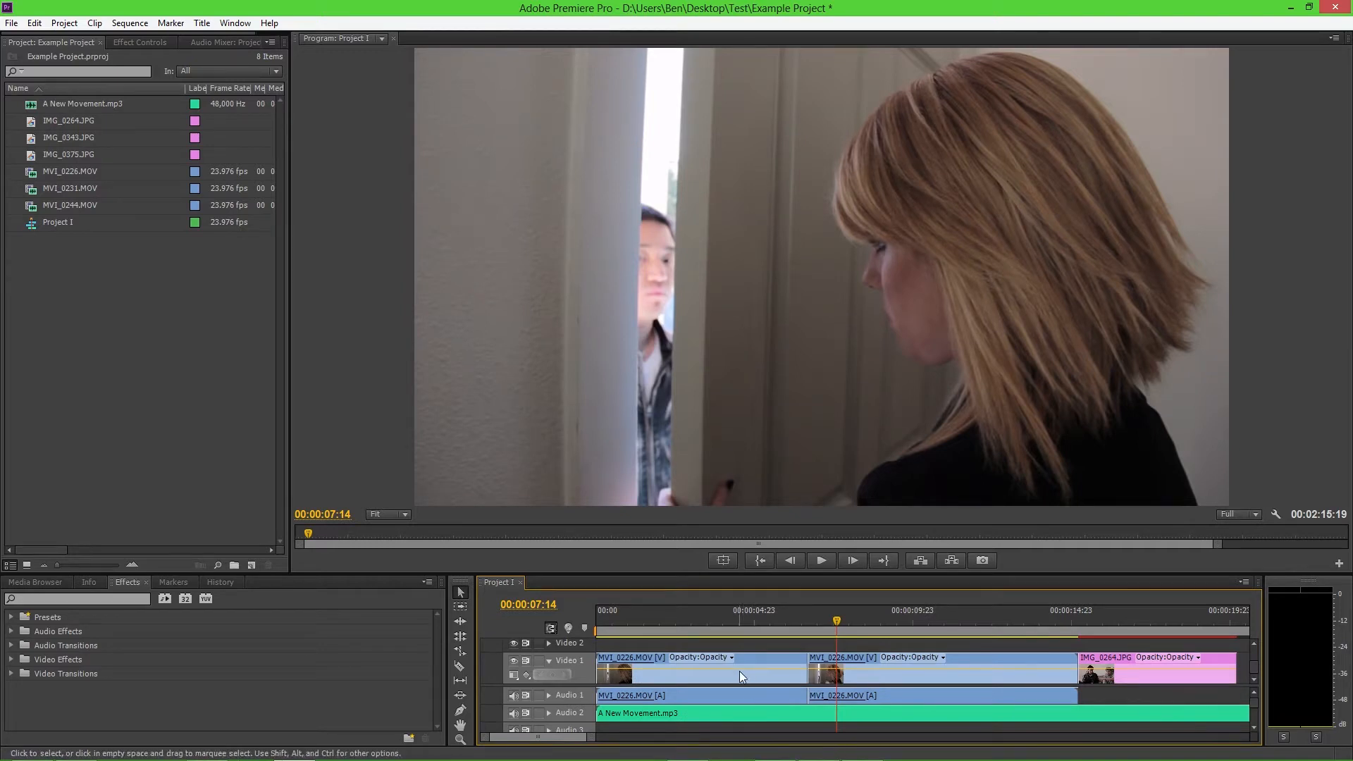
Step: Try deleting the first piece of MVI_0226.MOV and closing the gap with Ripple Delete, and undo both edits
click(739, 672)
key(Delete)
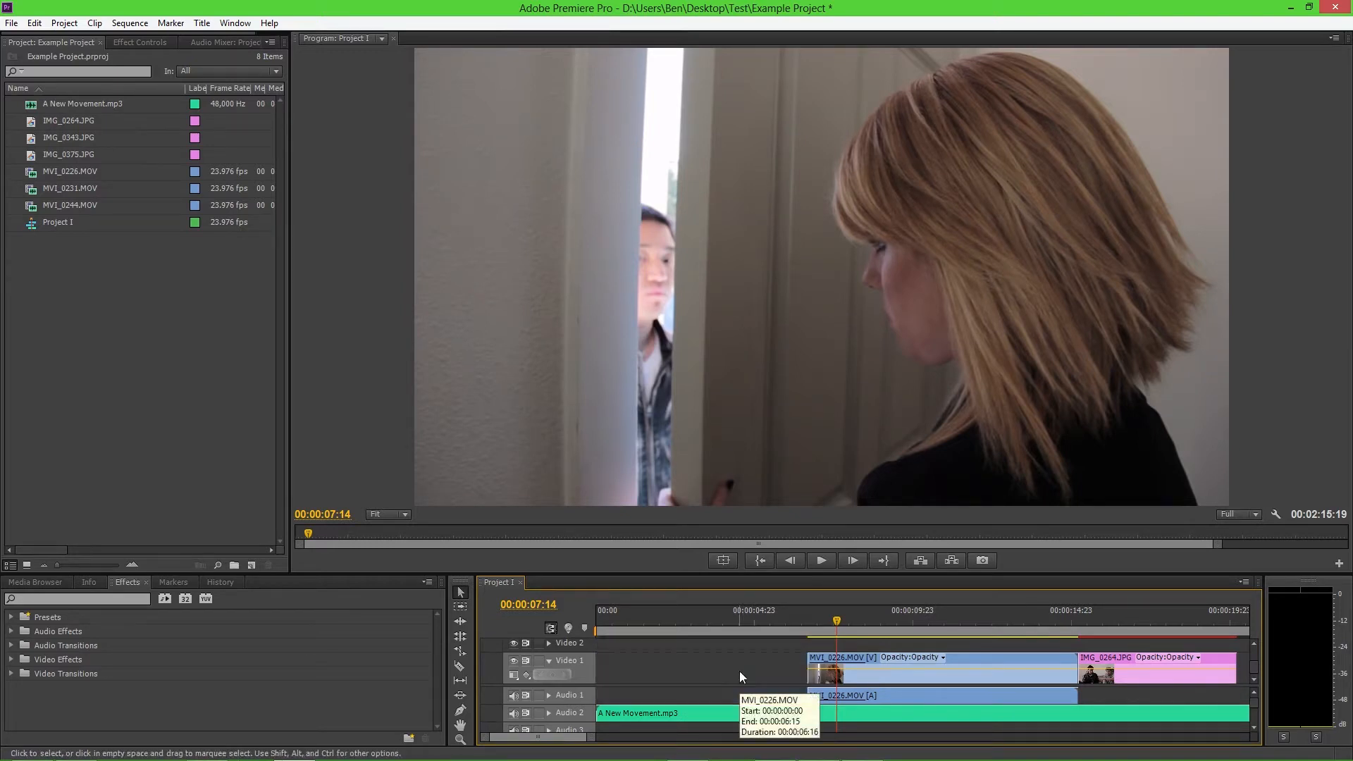
right_click(699, 666)
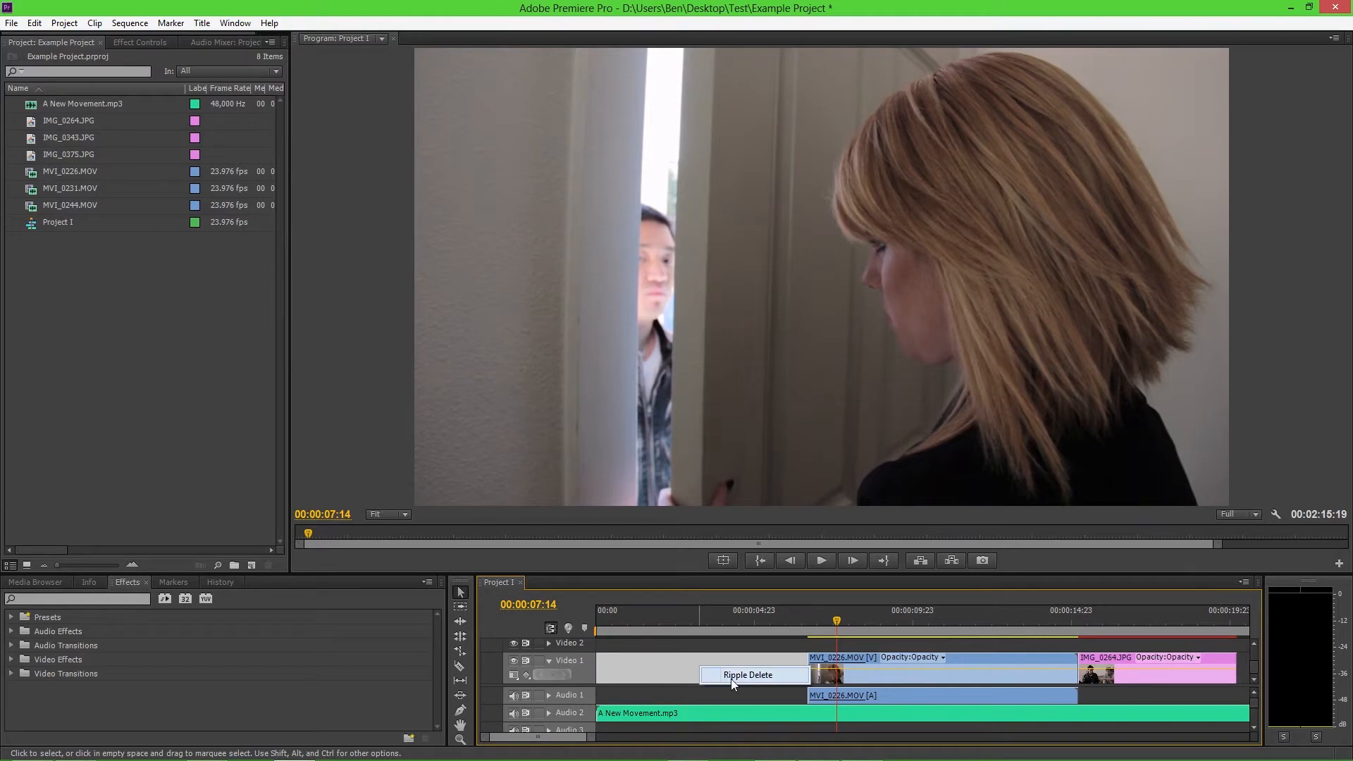
click(759, 675)
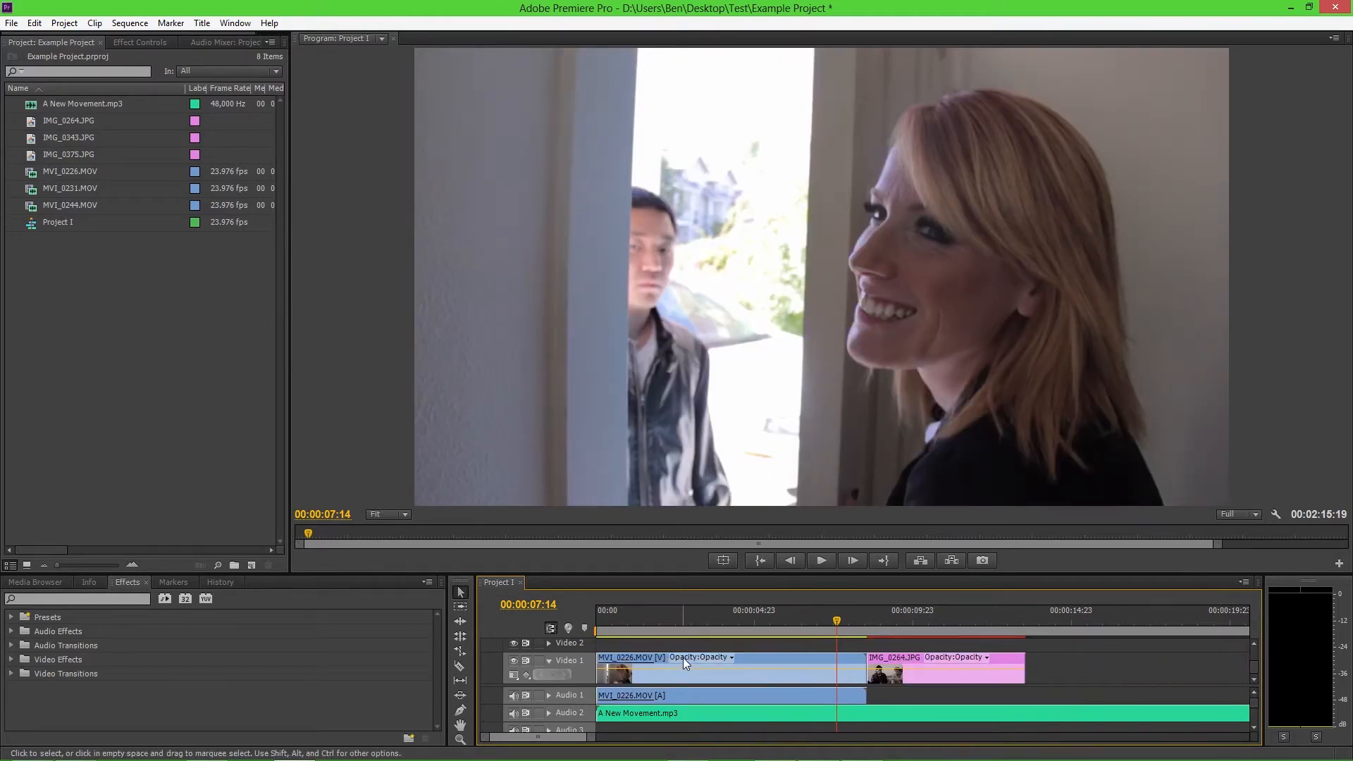
key(ctrl+z)
key(ctrl+z)
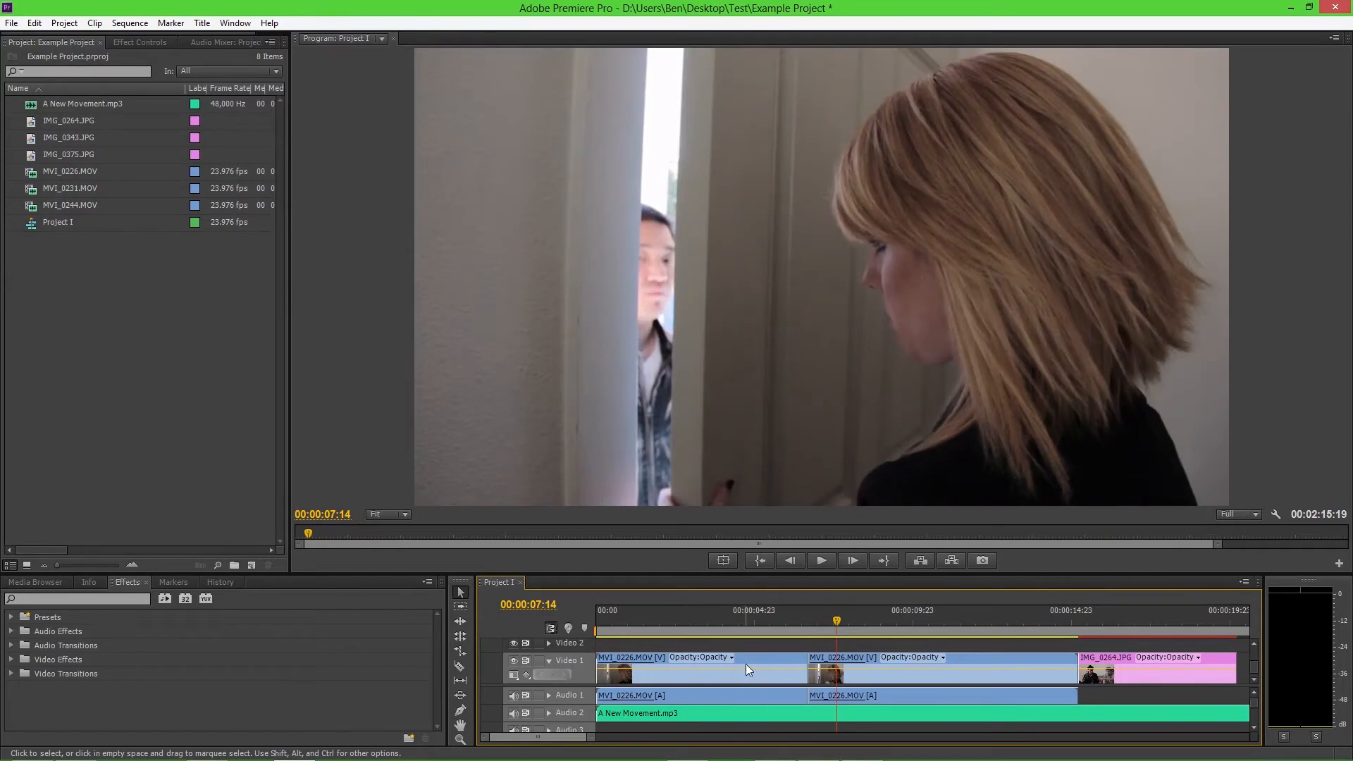
Step: Ripple-delete the first piece of MVI_0226.MOV in a single operation and undo it
click(745, 664)
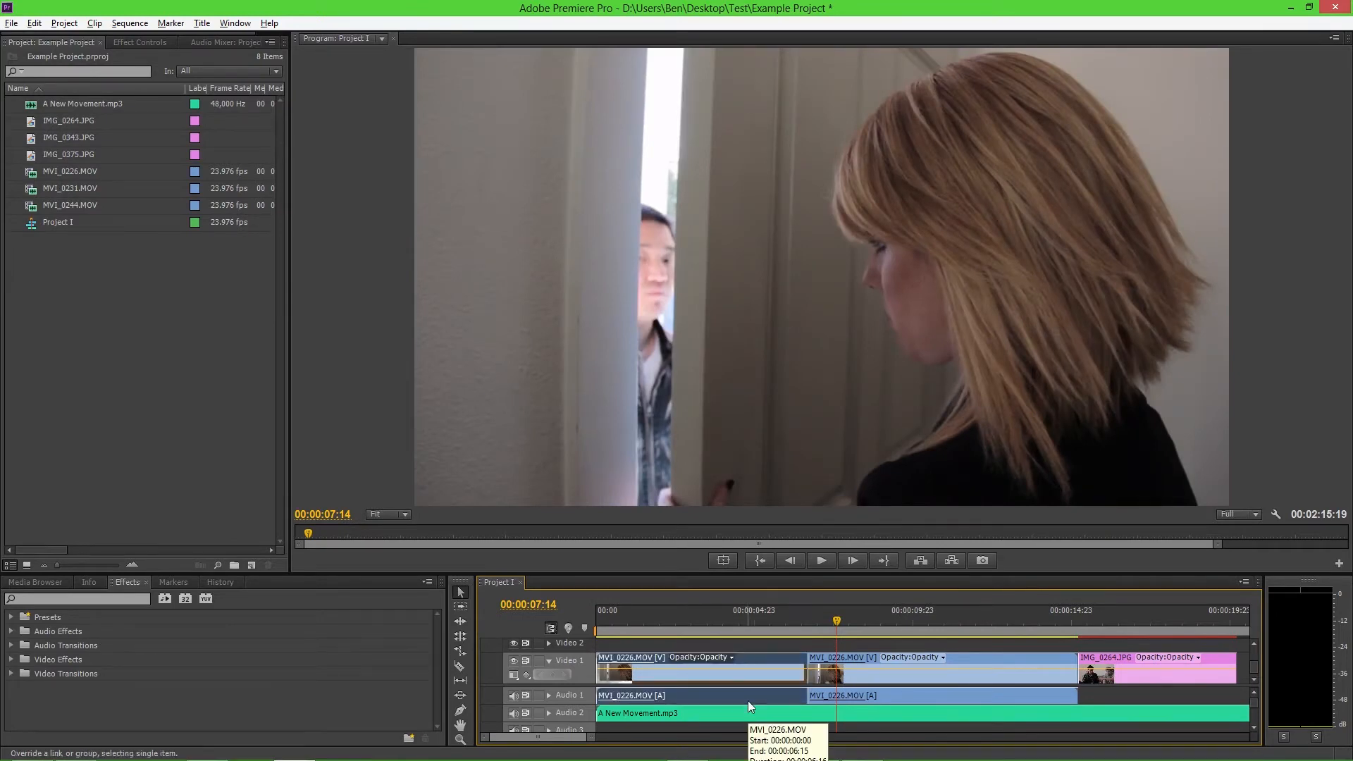
key(alt+BackSpace)
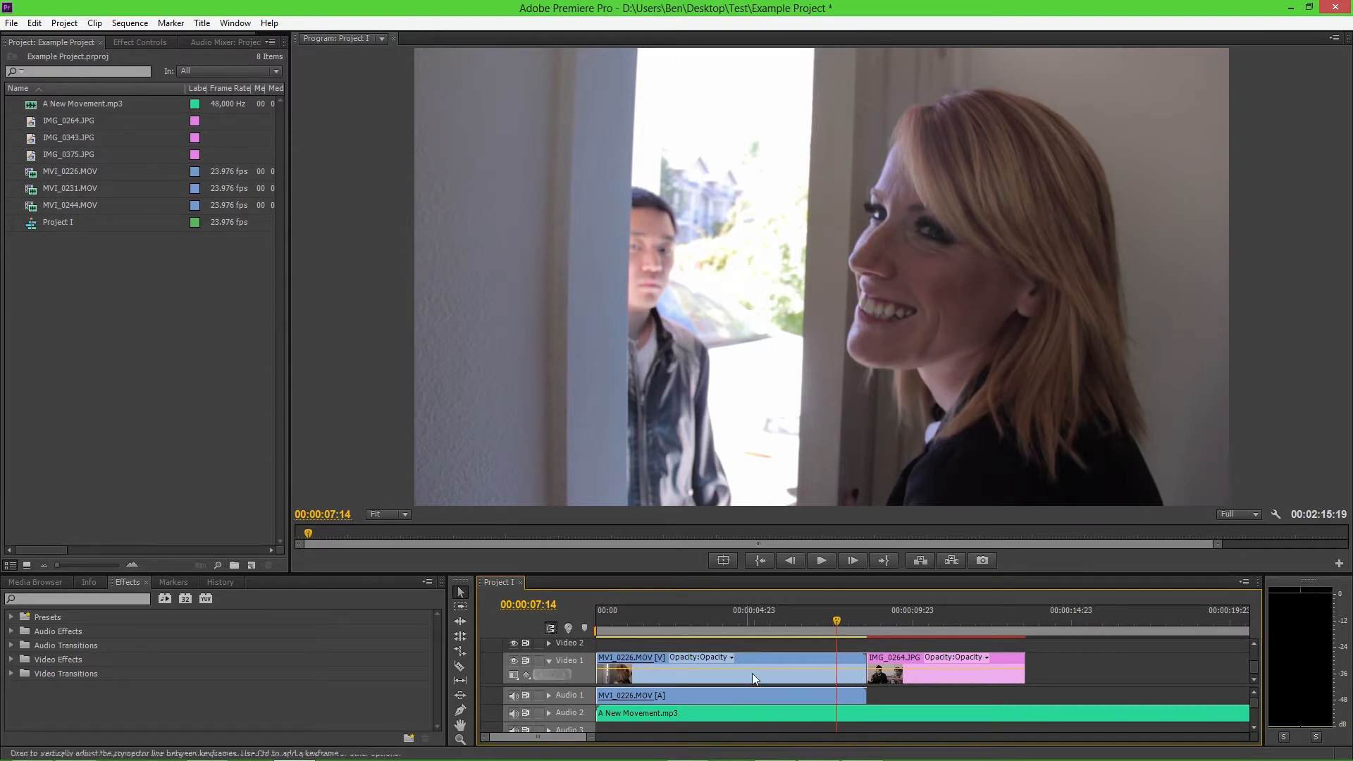
key(ctrl+z)
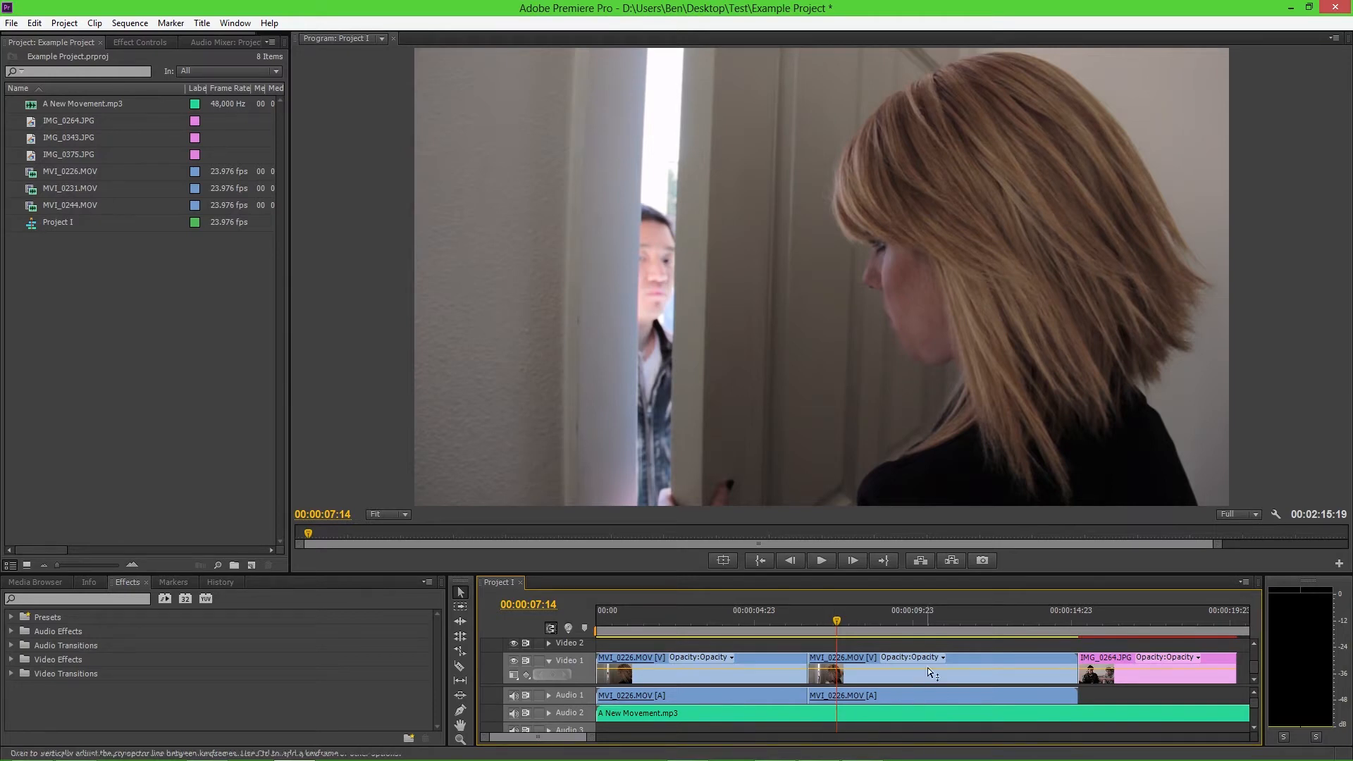
Step: Try deleting the first piece of MVI_0226.MOV and shifting the remaining video clips earlier without moving the music on Audio 2
key(minus)
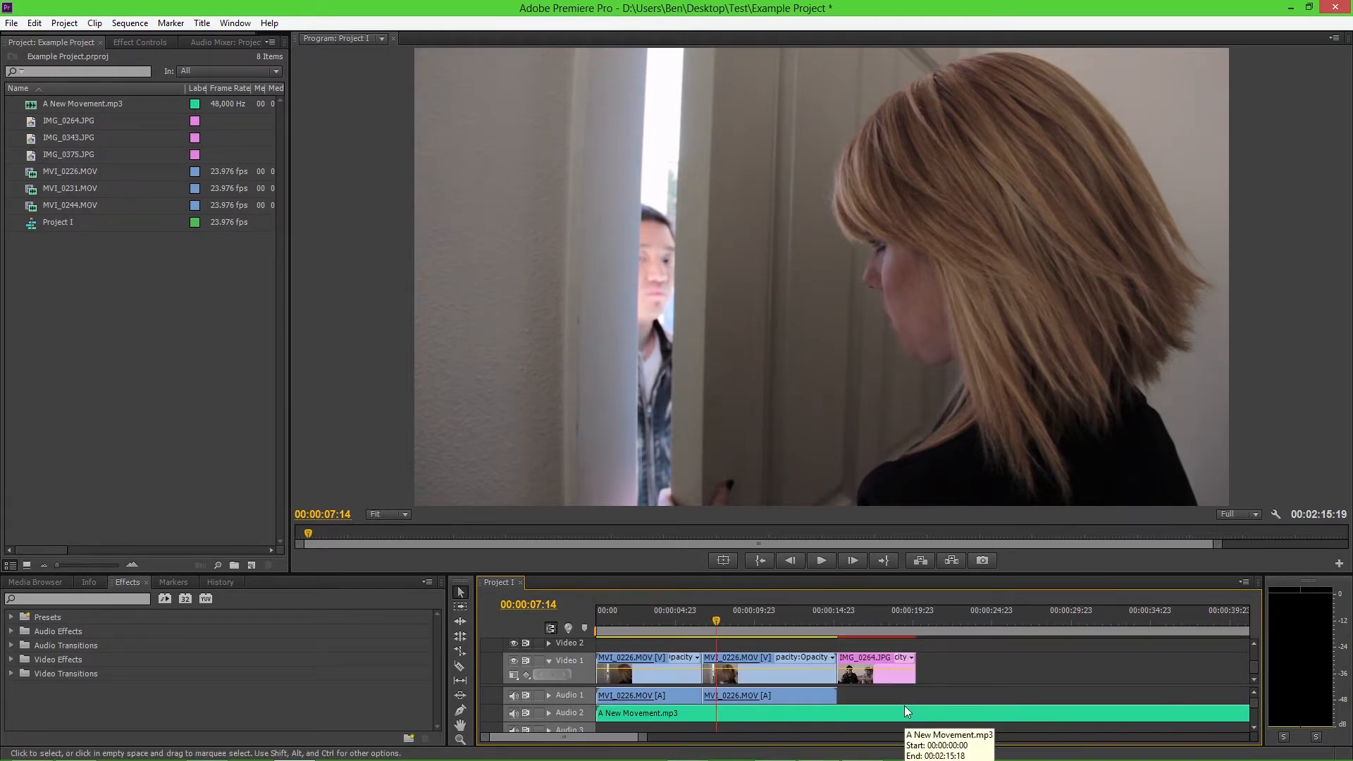
key(minus)
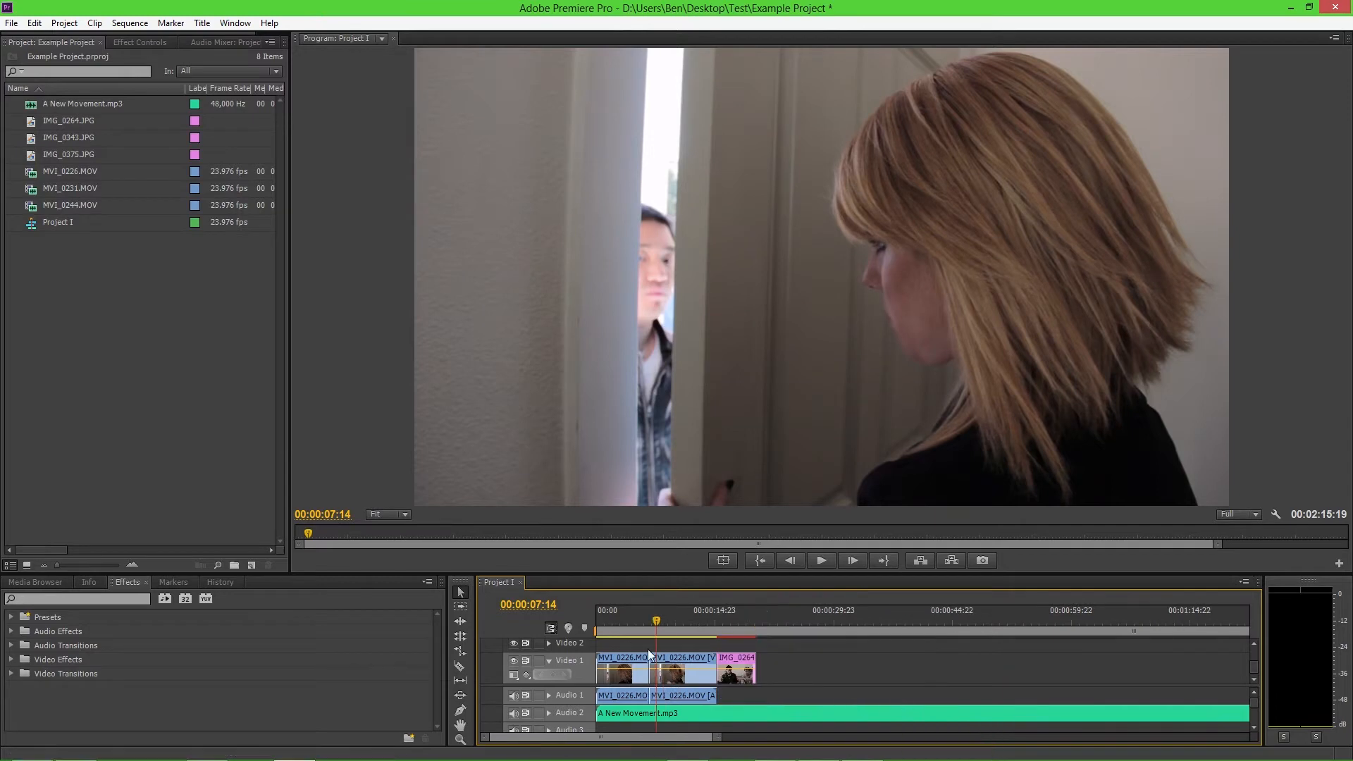
key(minus)
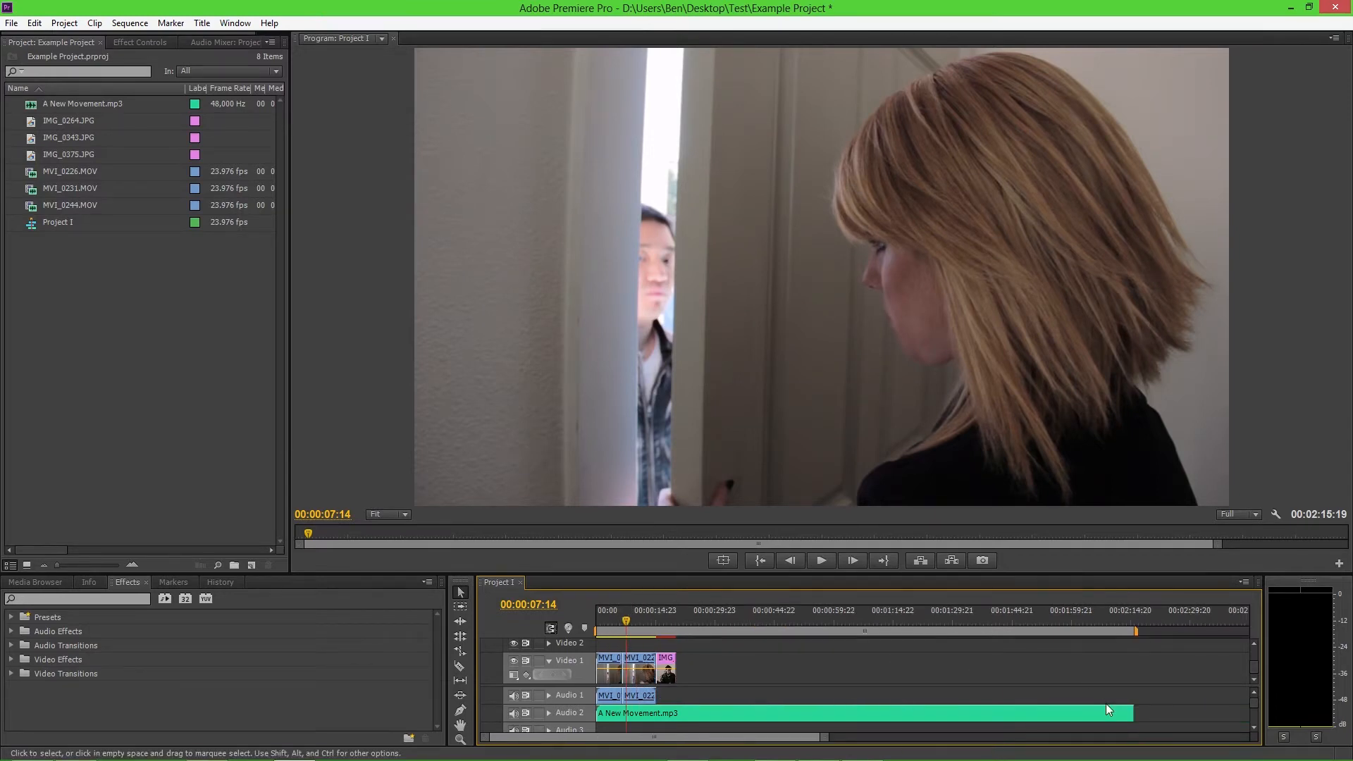
click(617, 660)
key(Delete)
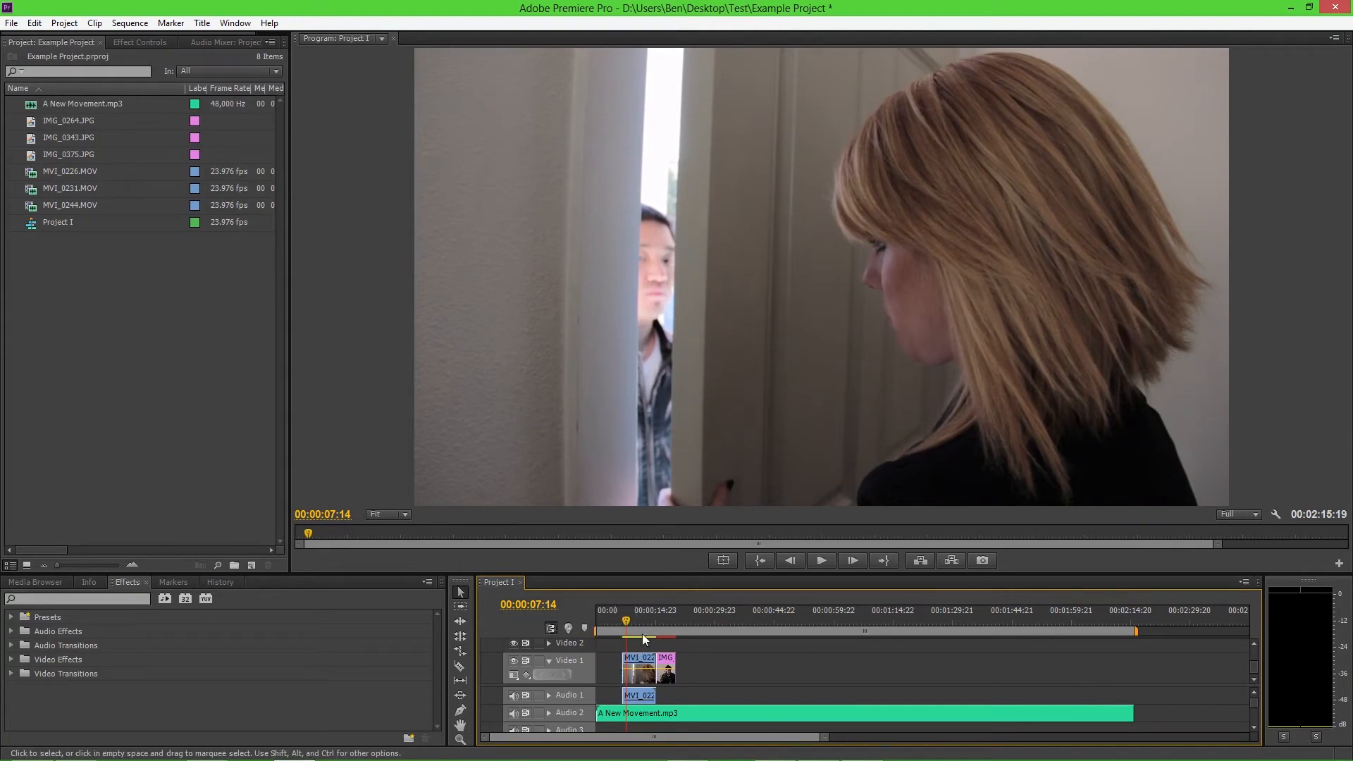
drag(635, 644, 1143, 694)
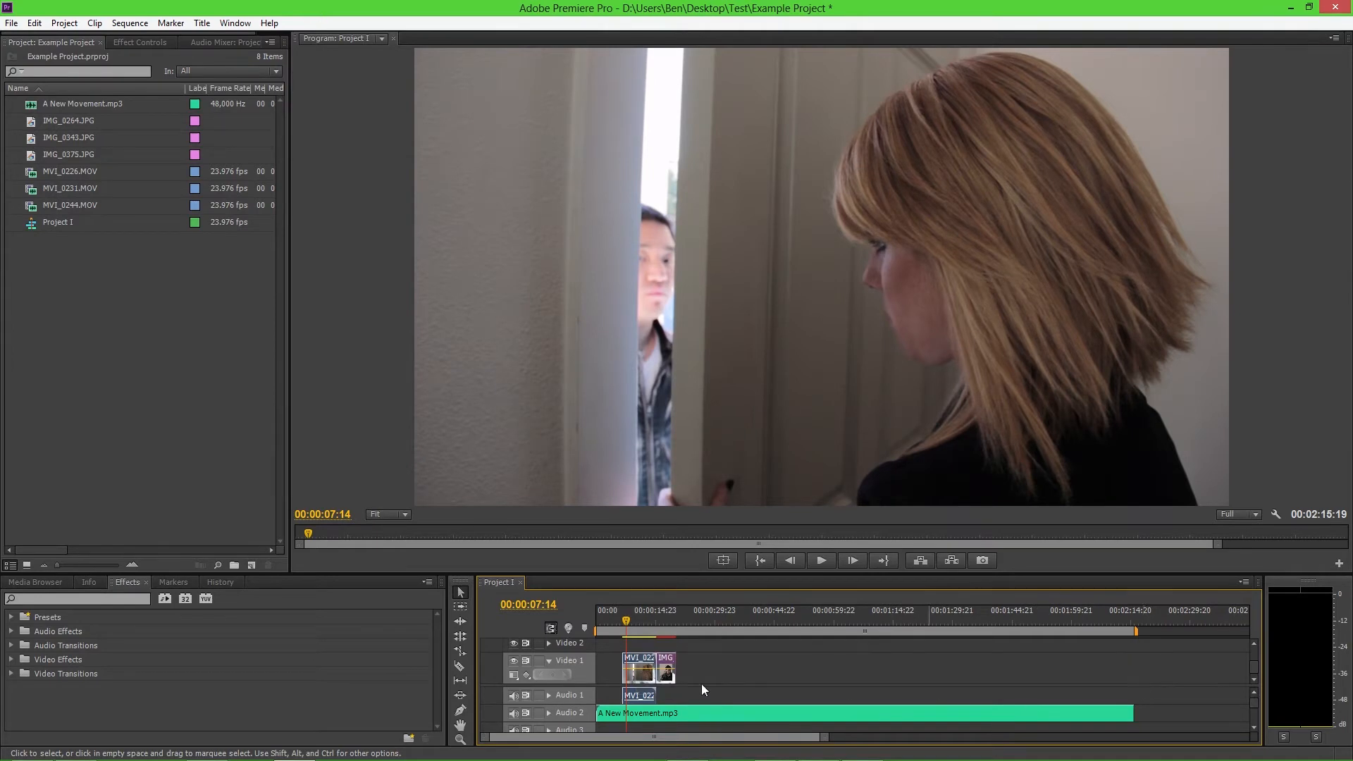
mouse_move(638, 665)
mouse_down()
mouse_move(605, 661)
mouse_move(623, 664)
mouse_up()
click(608, 620)
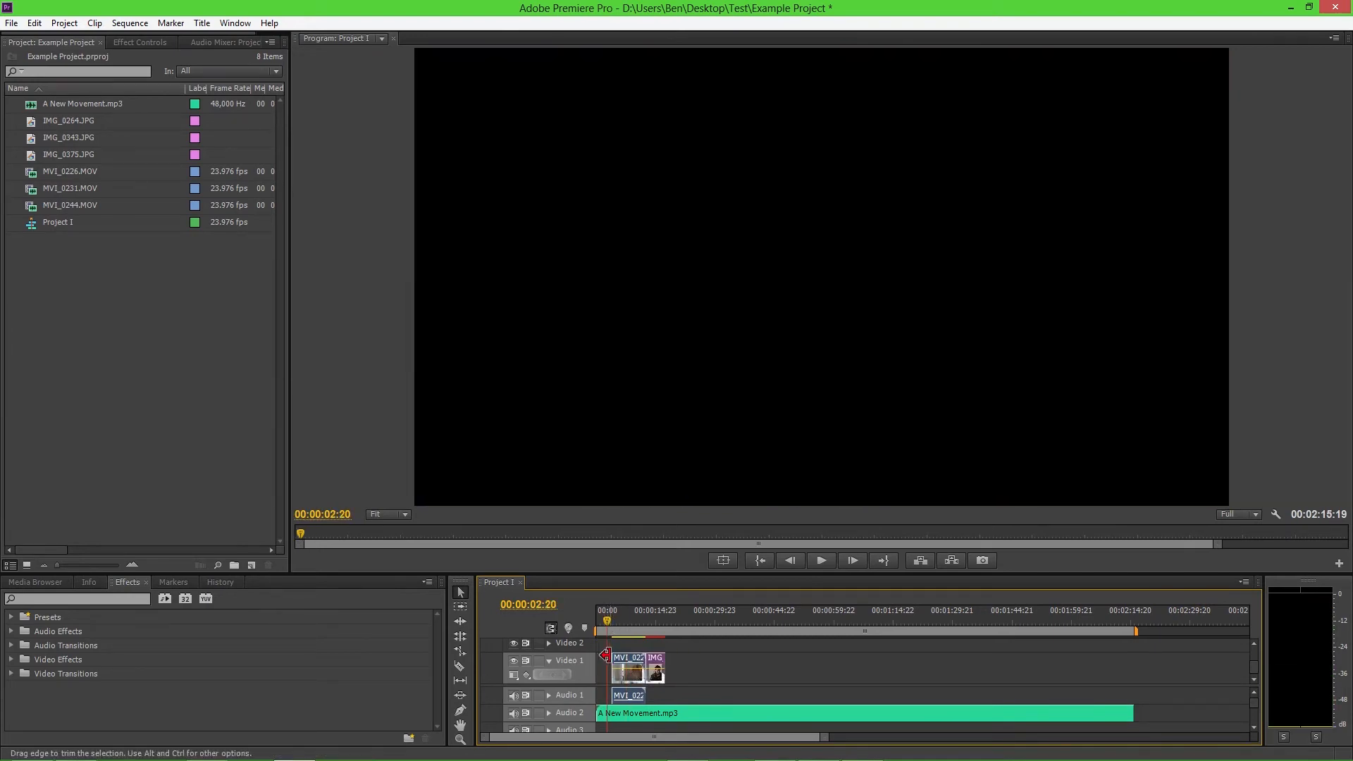
mouse_move(629, 663)
mouse_down()
mouse_move(686, 665)
mouse_move(624, 669)
mouse_up()
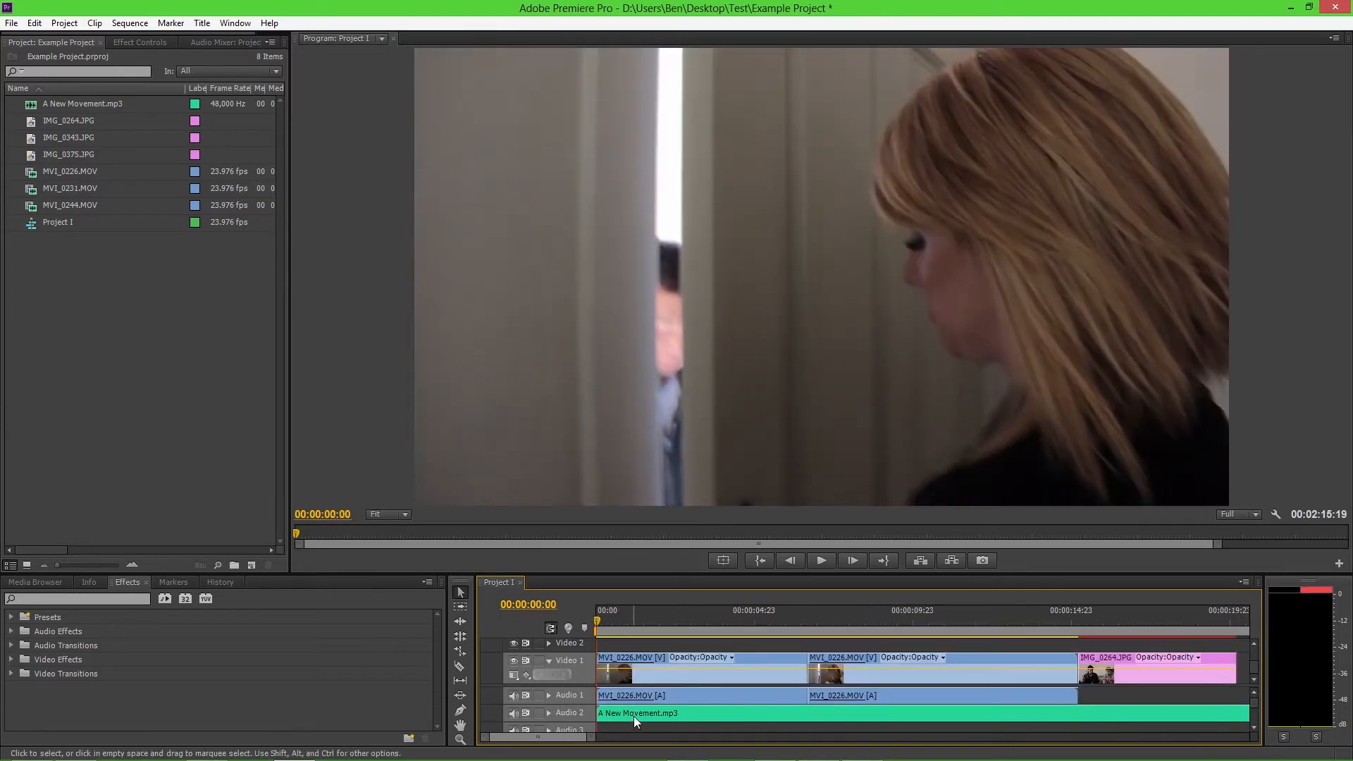
Step: Delete A New Movement.mp3 from Audio 2 and play the sequence from 00:00:01:11 to check the clip's audio levels
click(633, 716)
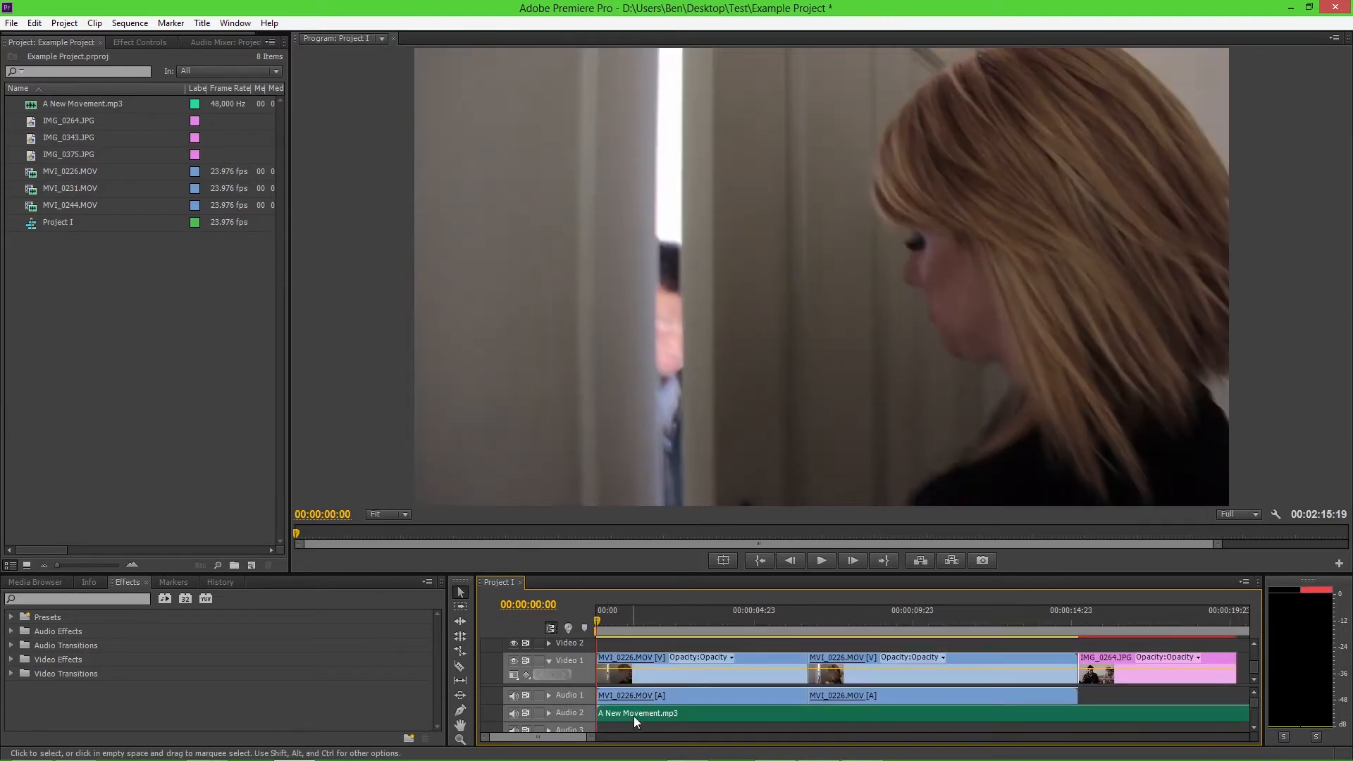
key(Delete)
click(619, 620)
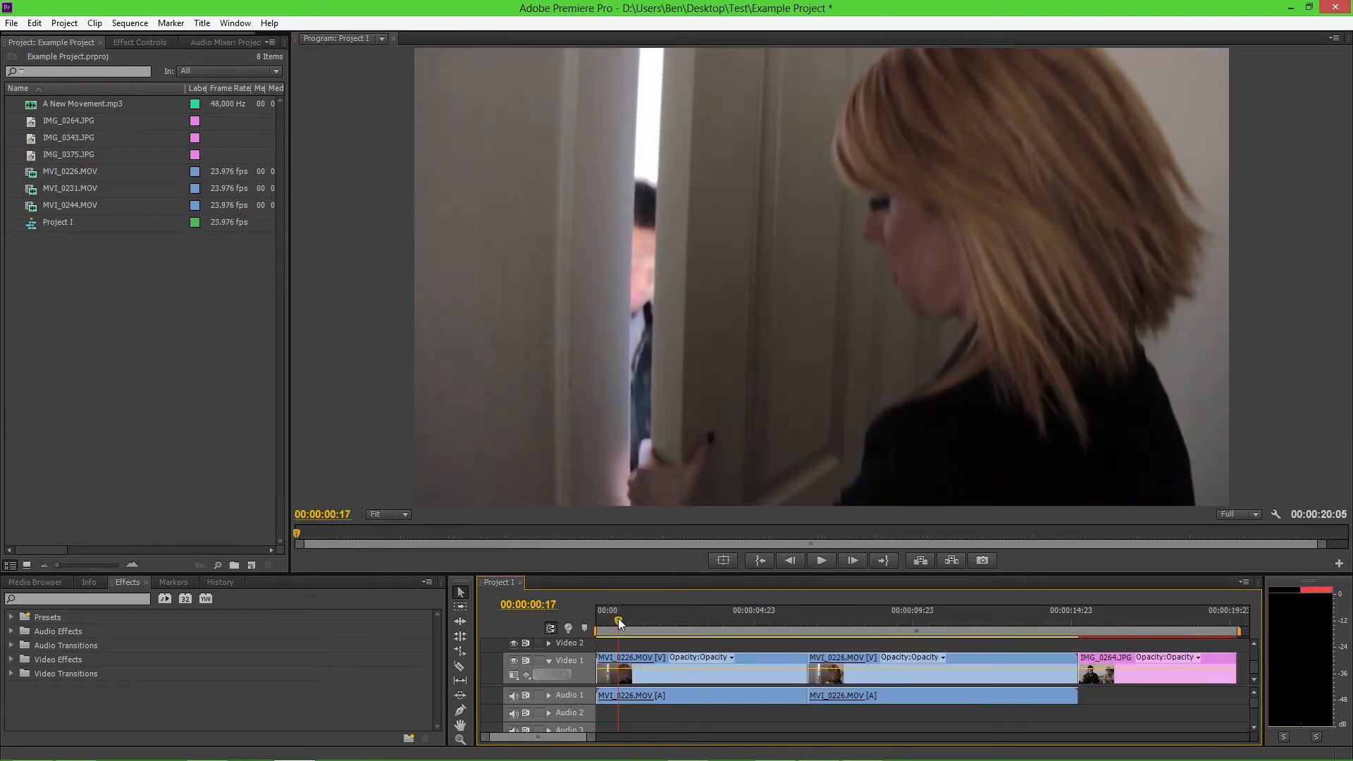
drag(619, 619, 642, 611)
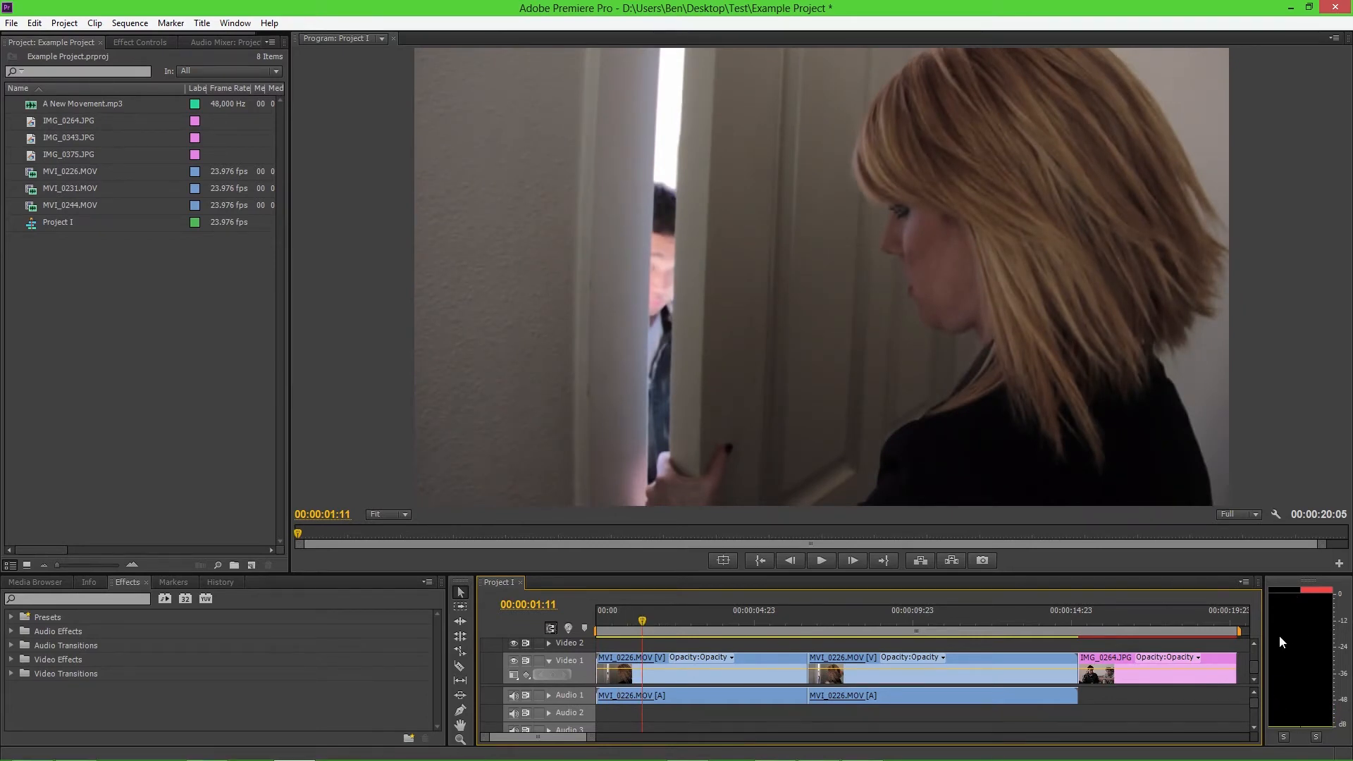
key(space)
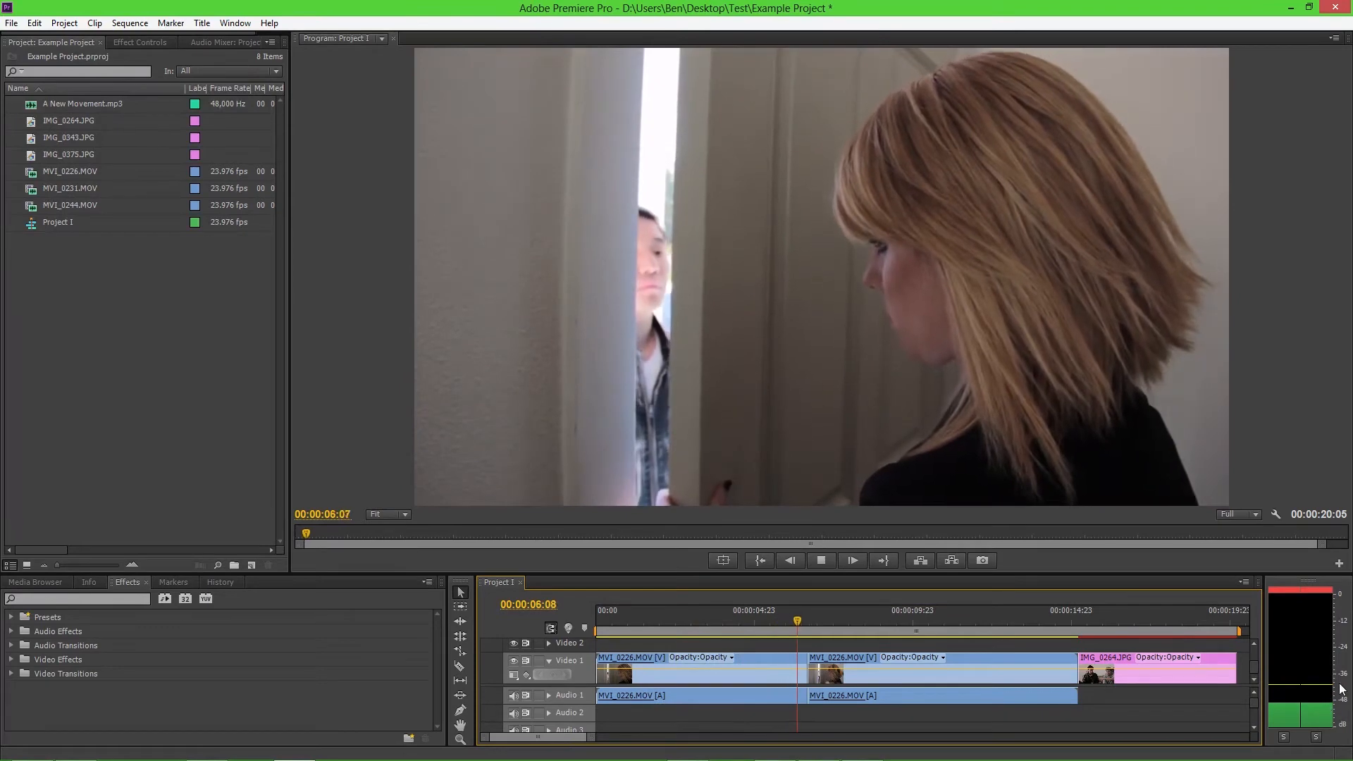
key(space)
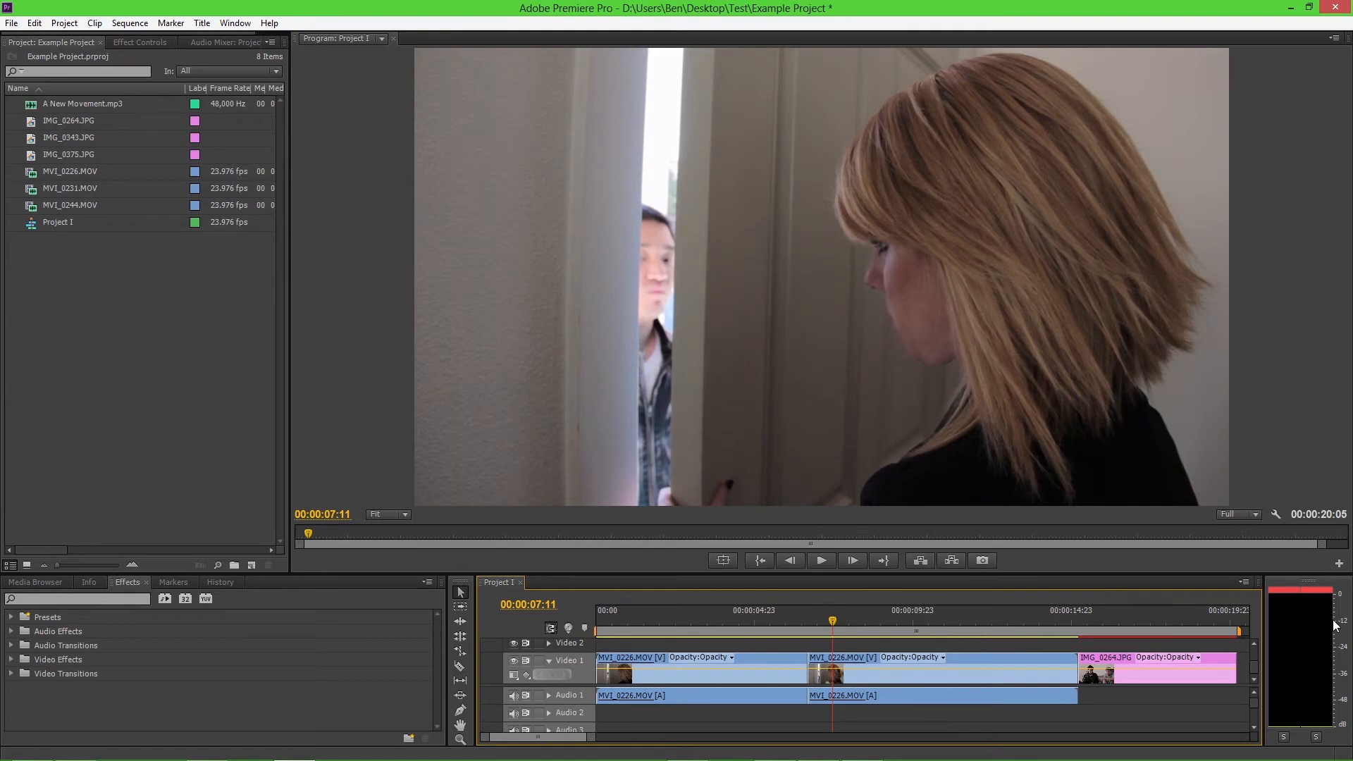
Step: Delete the first piece of MVI_0226.MOV and move its second piece to the start of the sequence
click(775, 662)
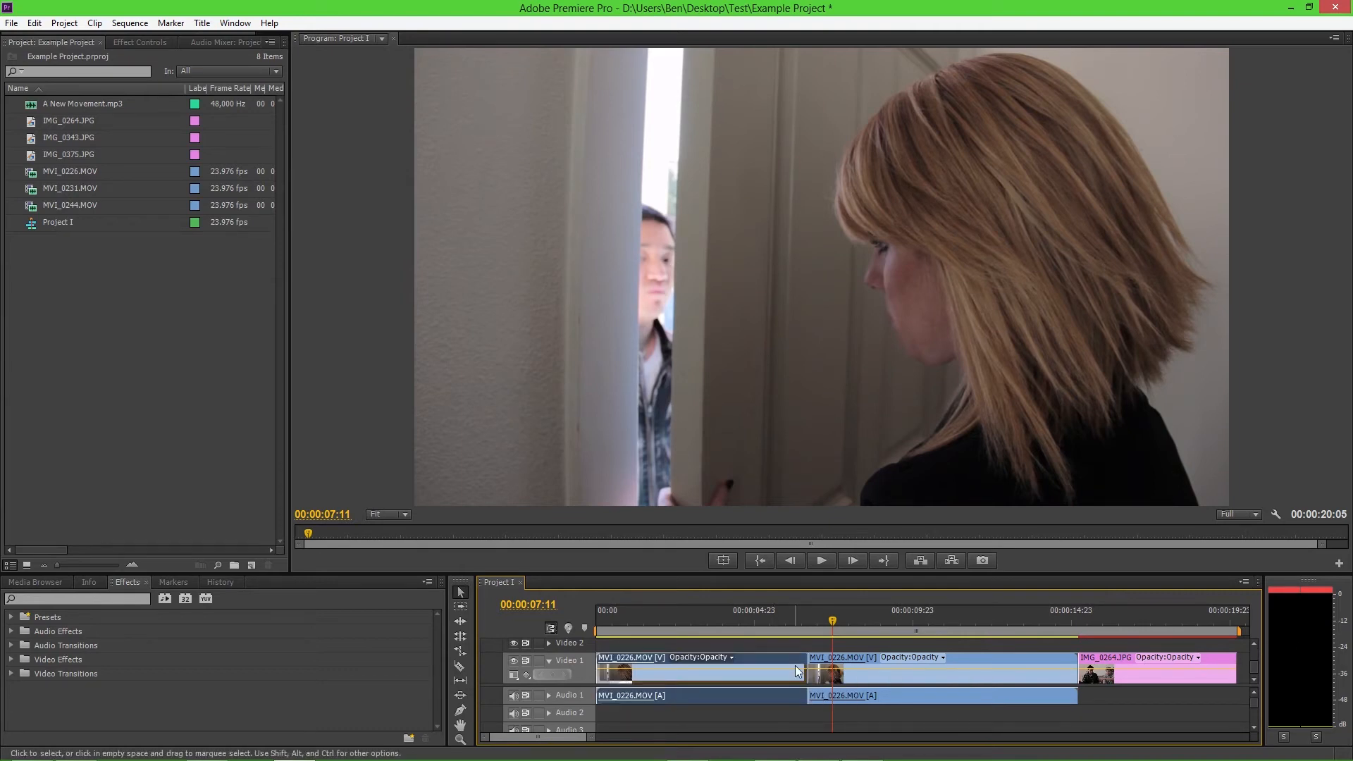
key(Delete)
drag(949, 653, 733, 660)
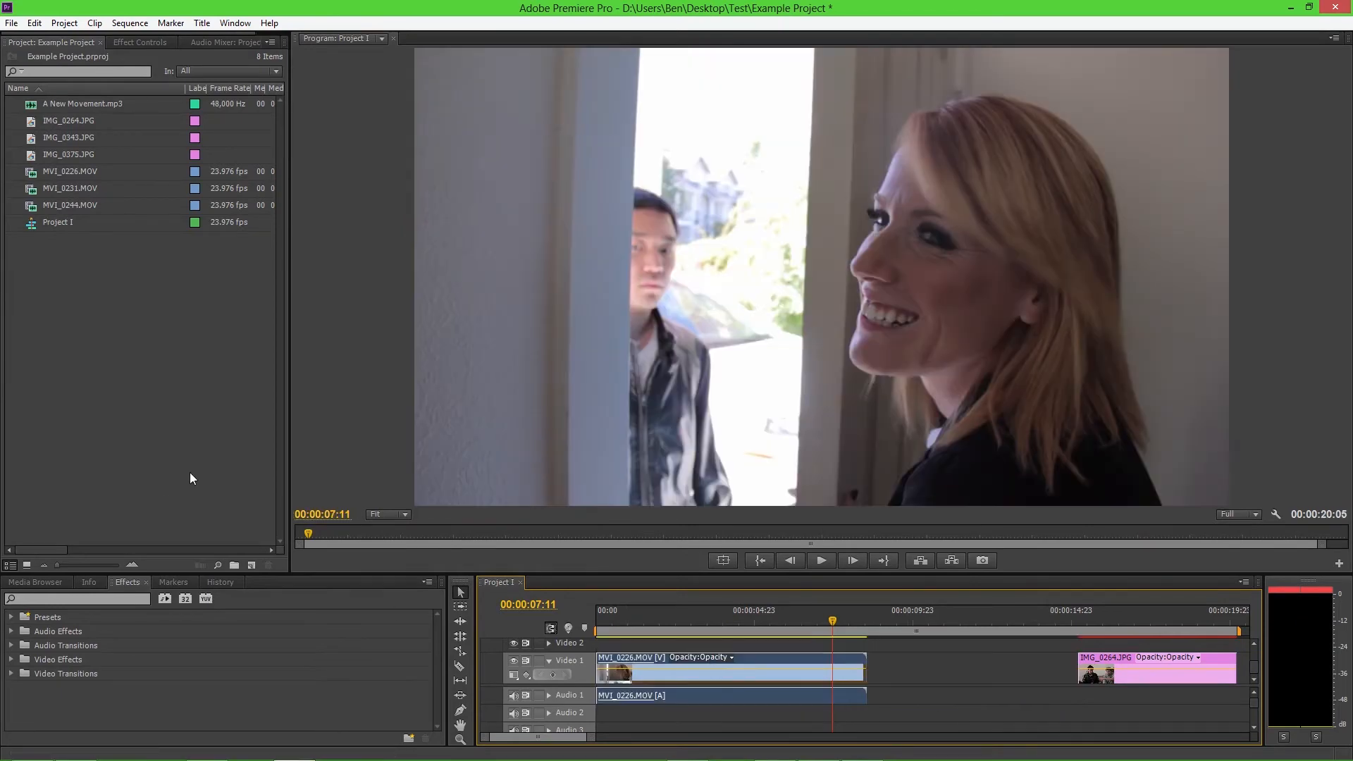
Step: Insert MVI_0231.MOV on Video 1 directly after MVI_0226.MOV, pushing IMG_0264.JPG back instead of overwriting it
click(915, 666)
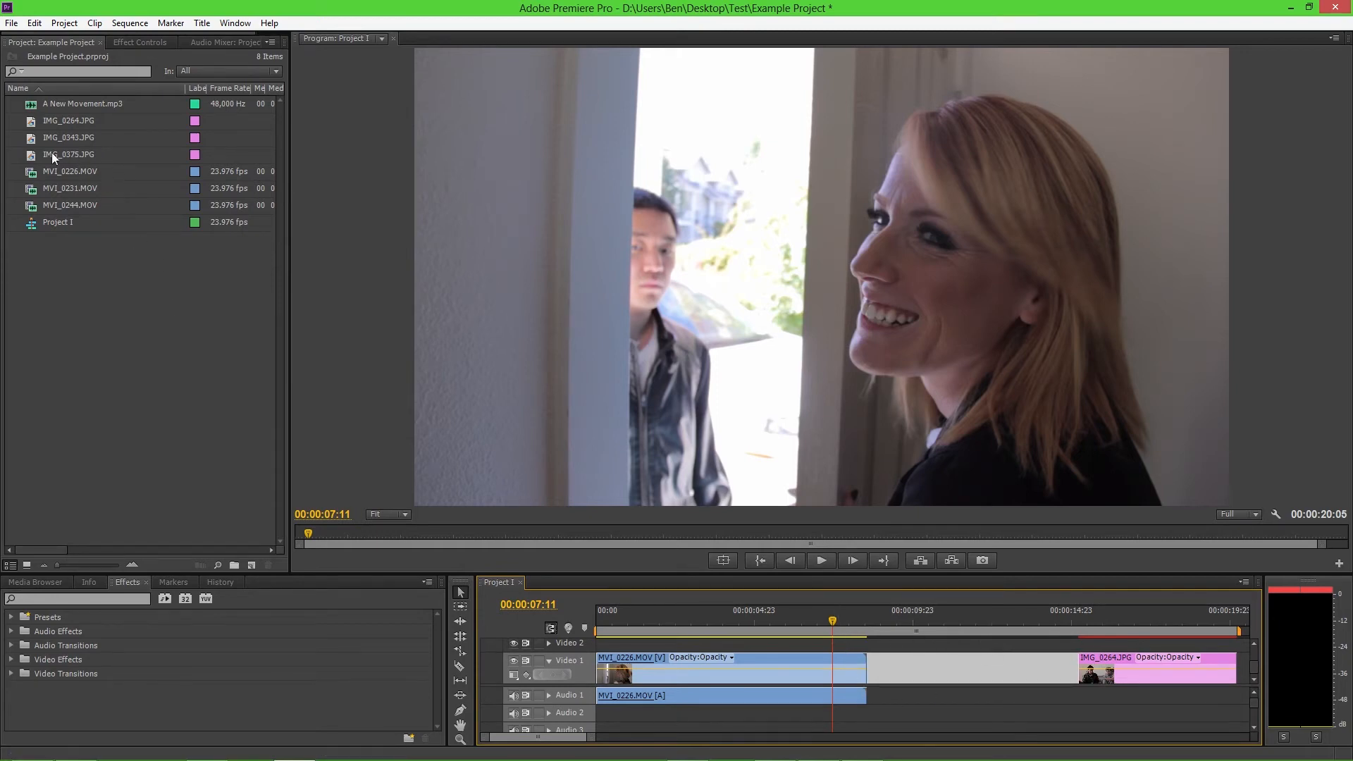
drag(28, 185, 868, 678)
key(ctrl)
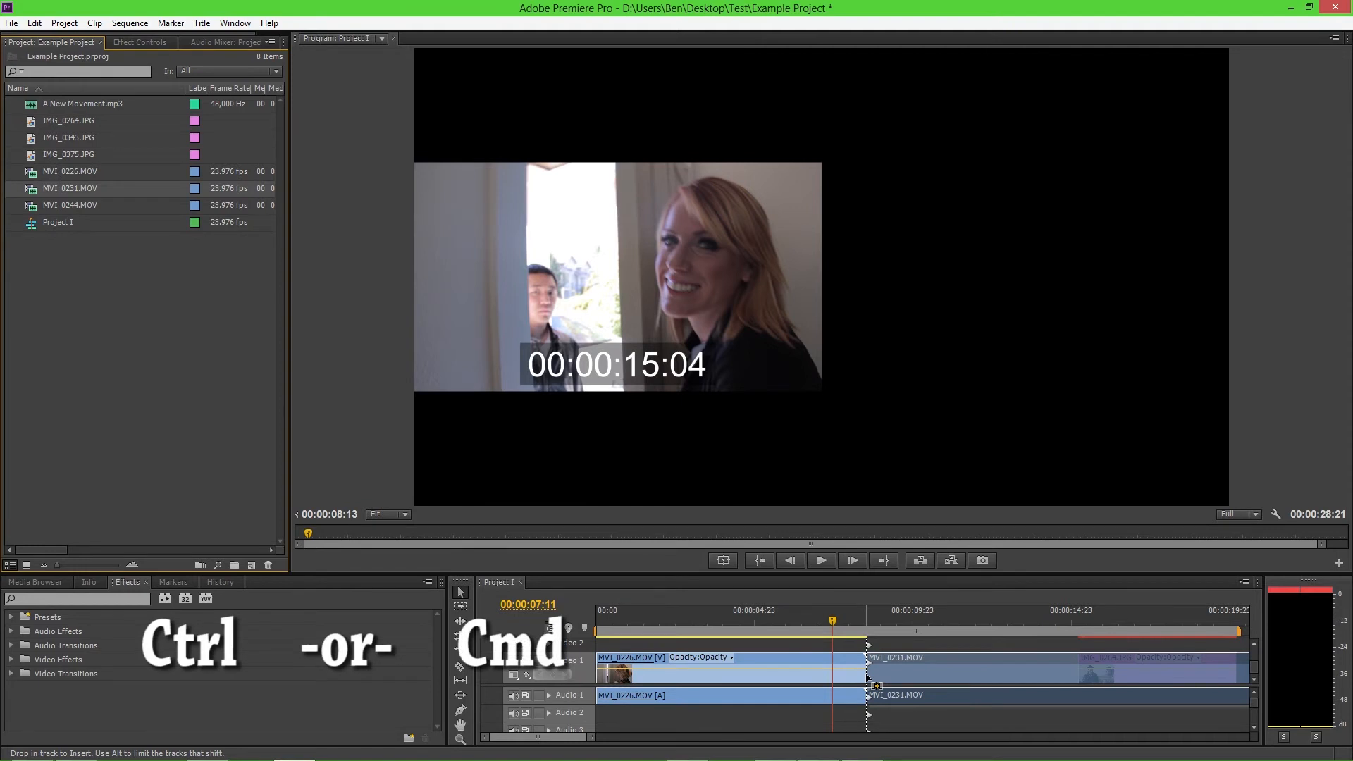
drag(868, 678, 868, 679)
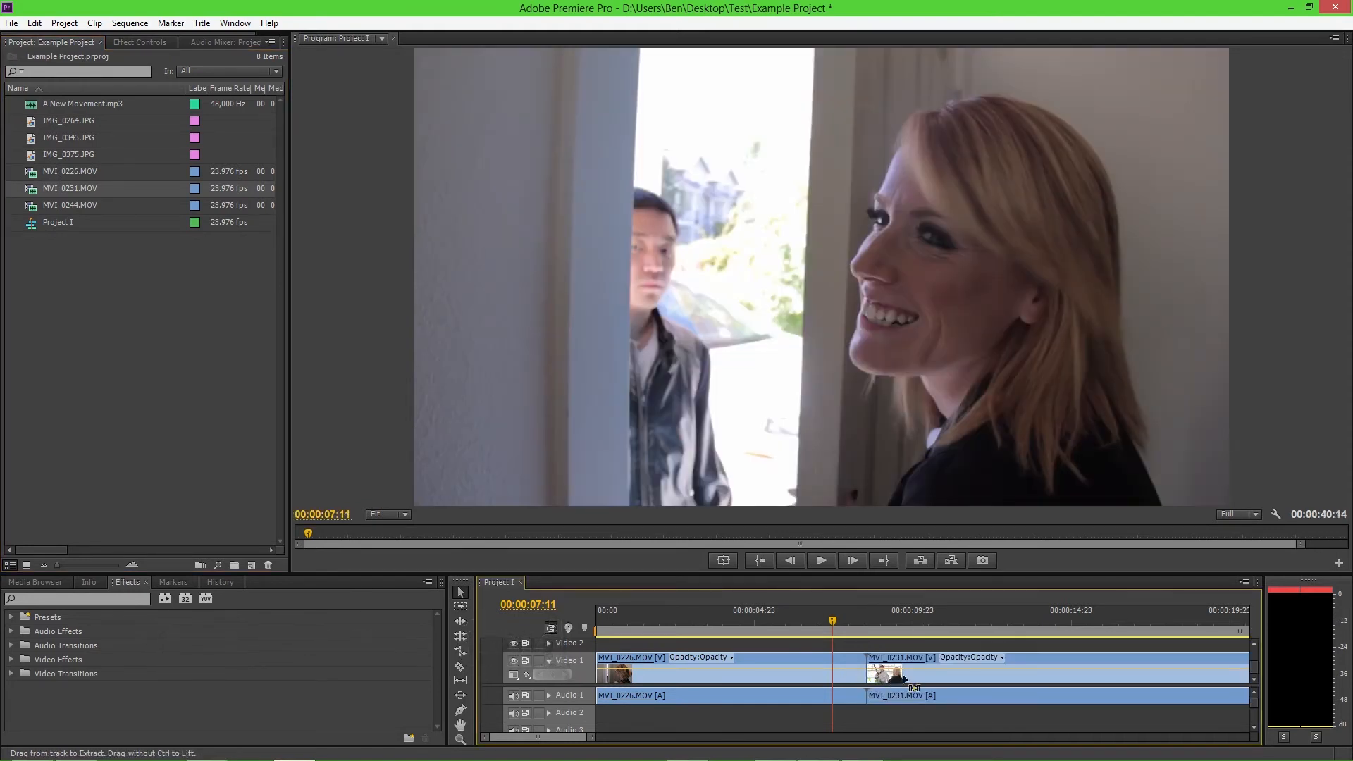
Step: Close the gap between MVI_0231.MOV and IMG_0264.JPG with Ripple Delete, undoing and redoing it once
key(backslash)
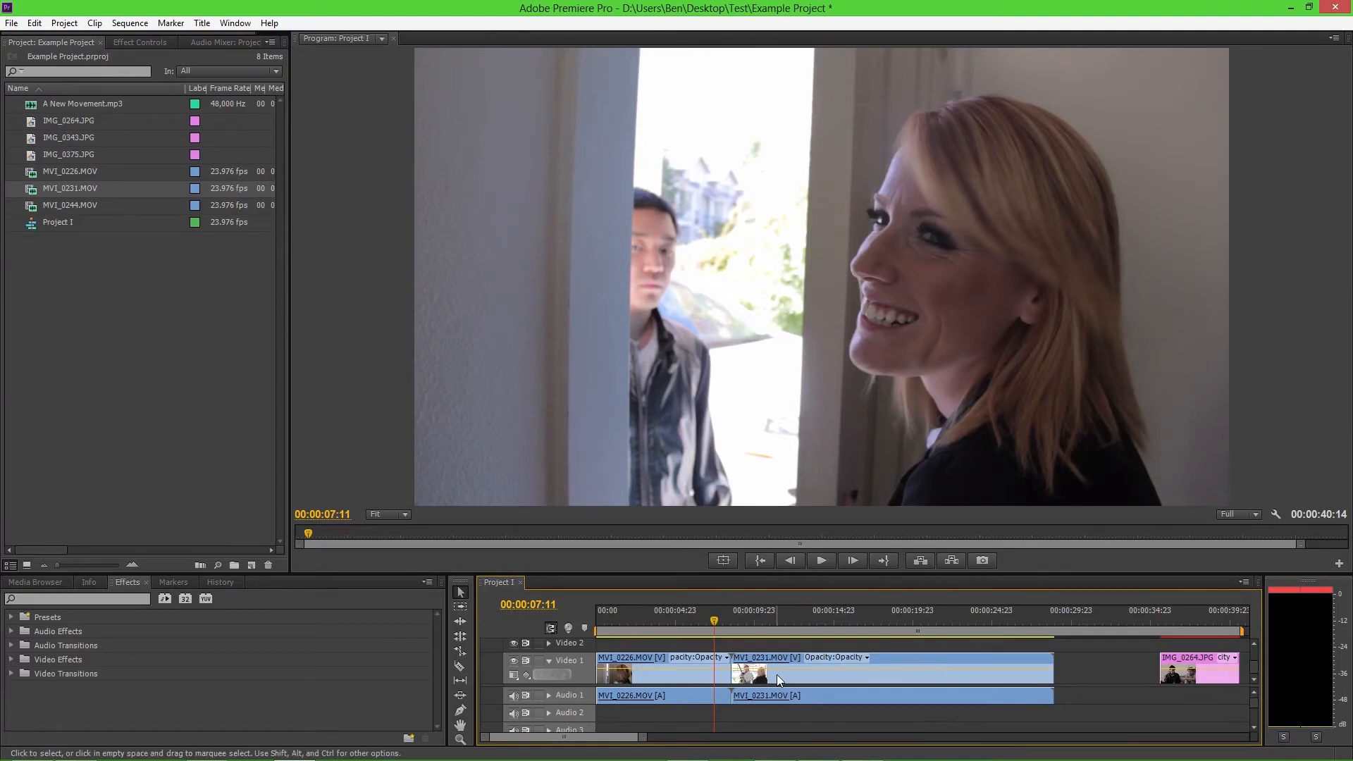
right_click(1102, 667)
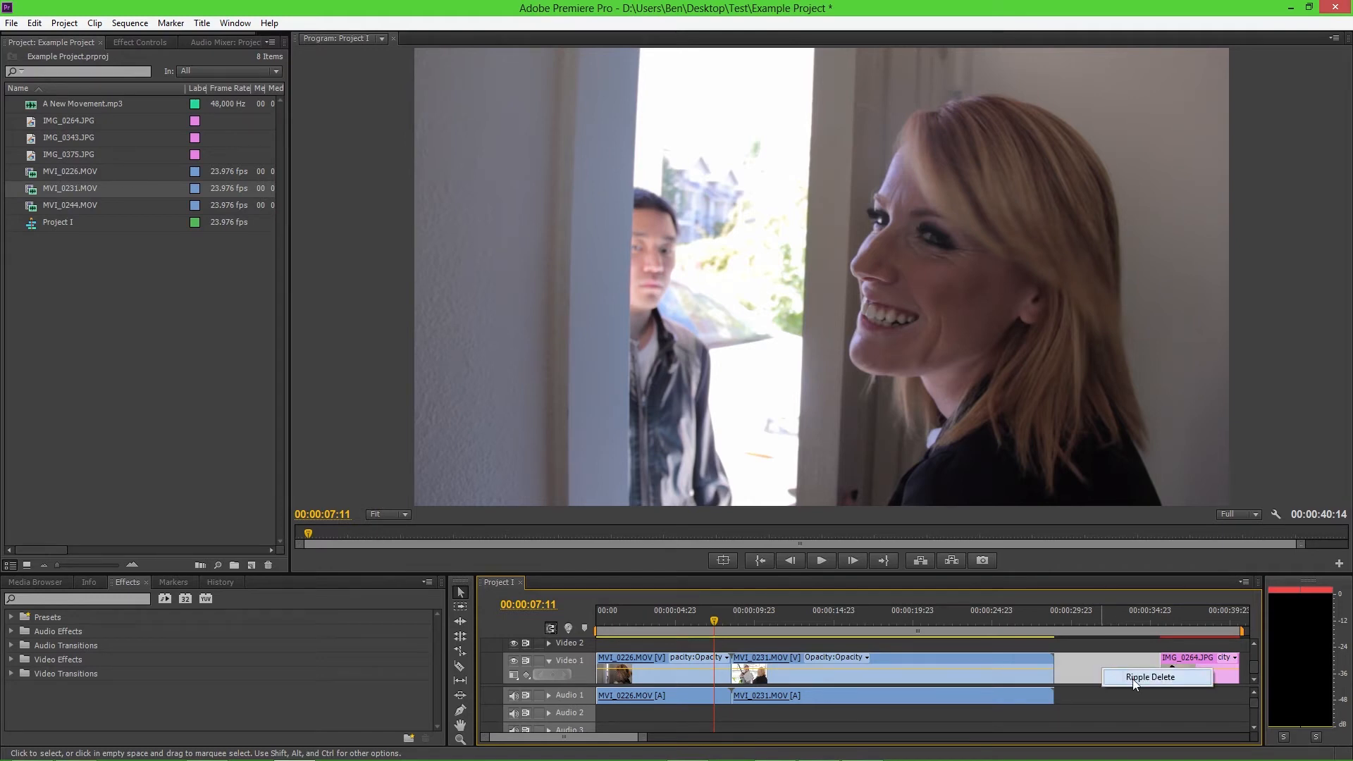
click(1132, 673)
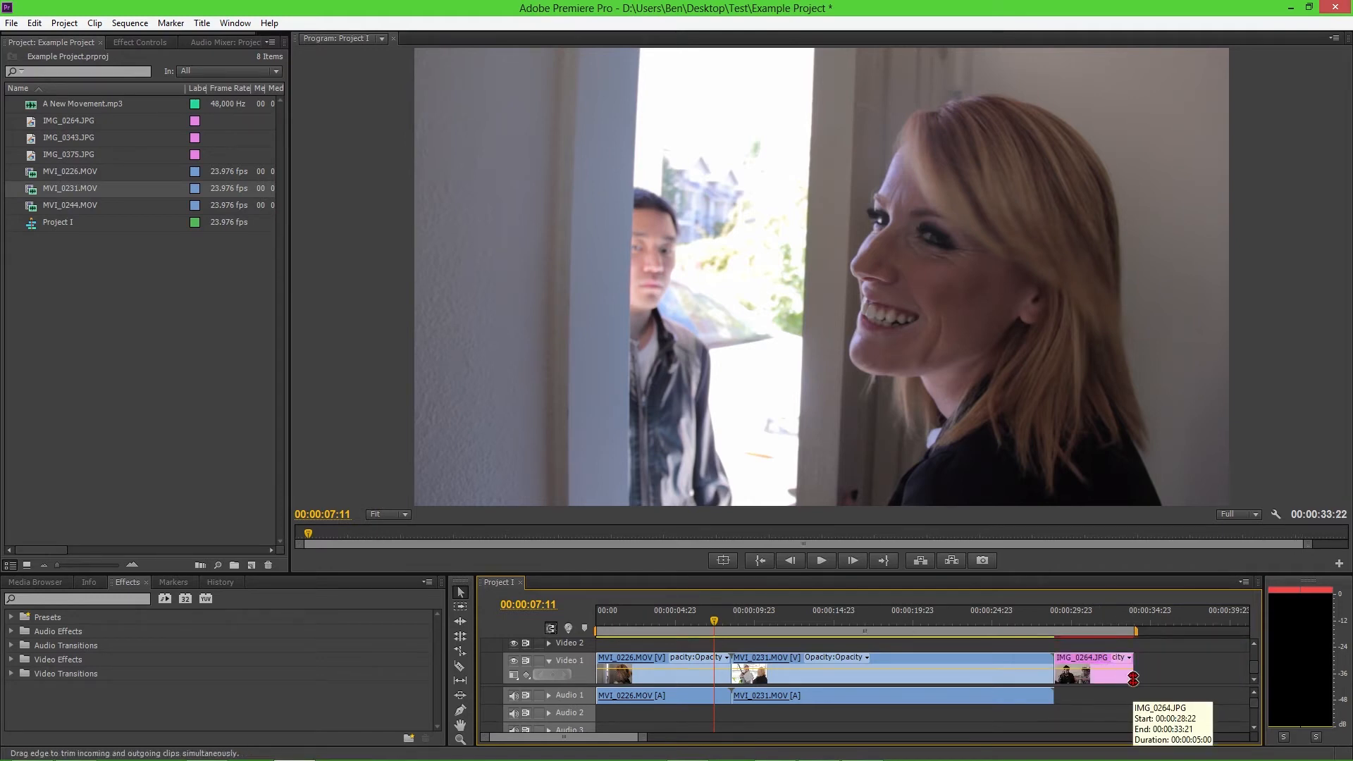
key(ctrl+z)
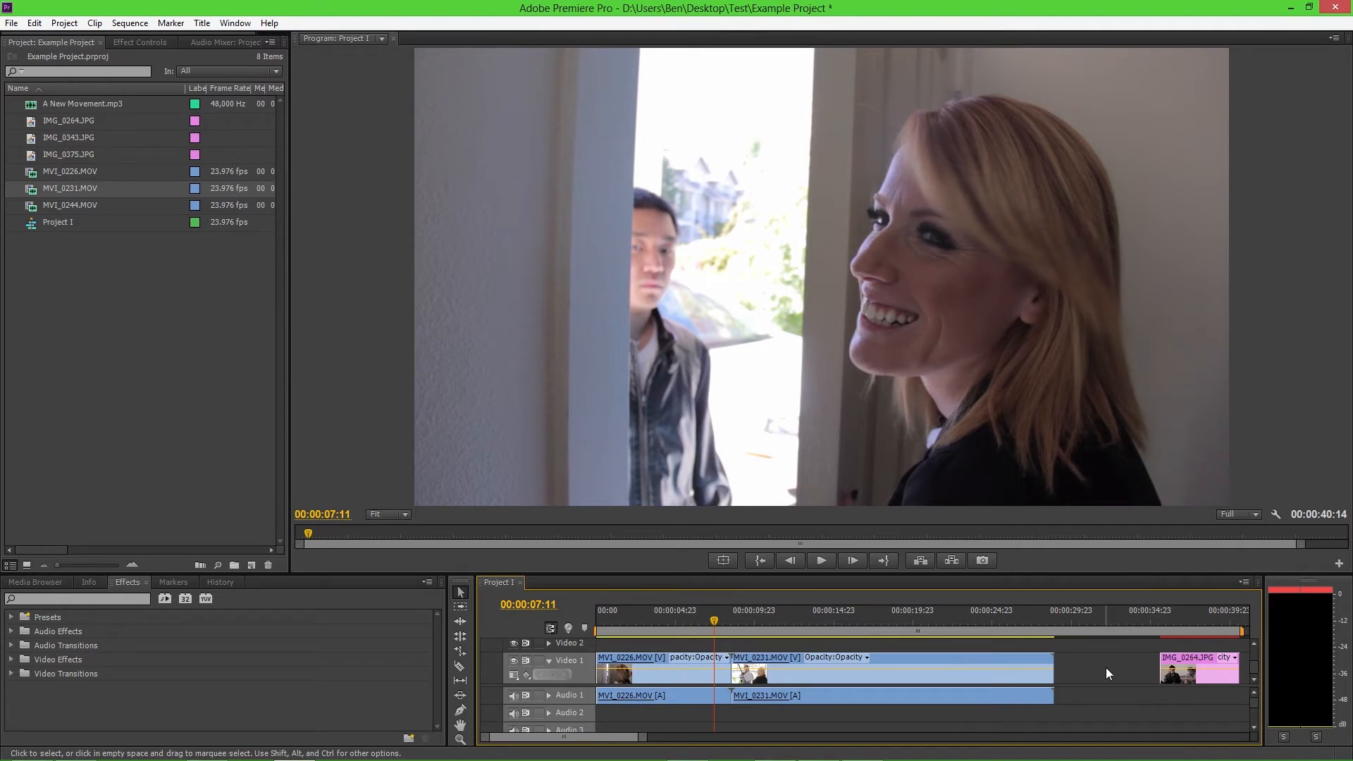
key(ctrl+shift+z)
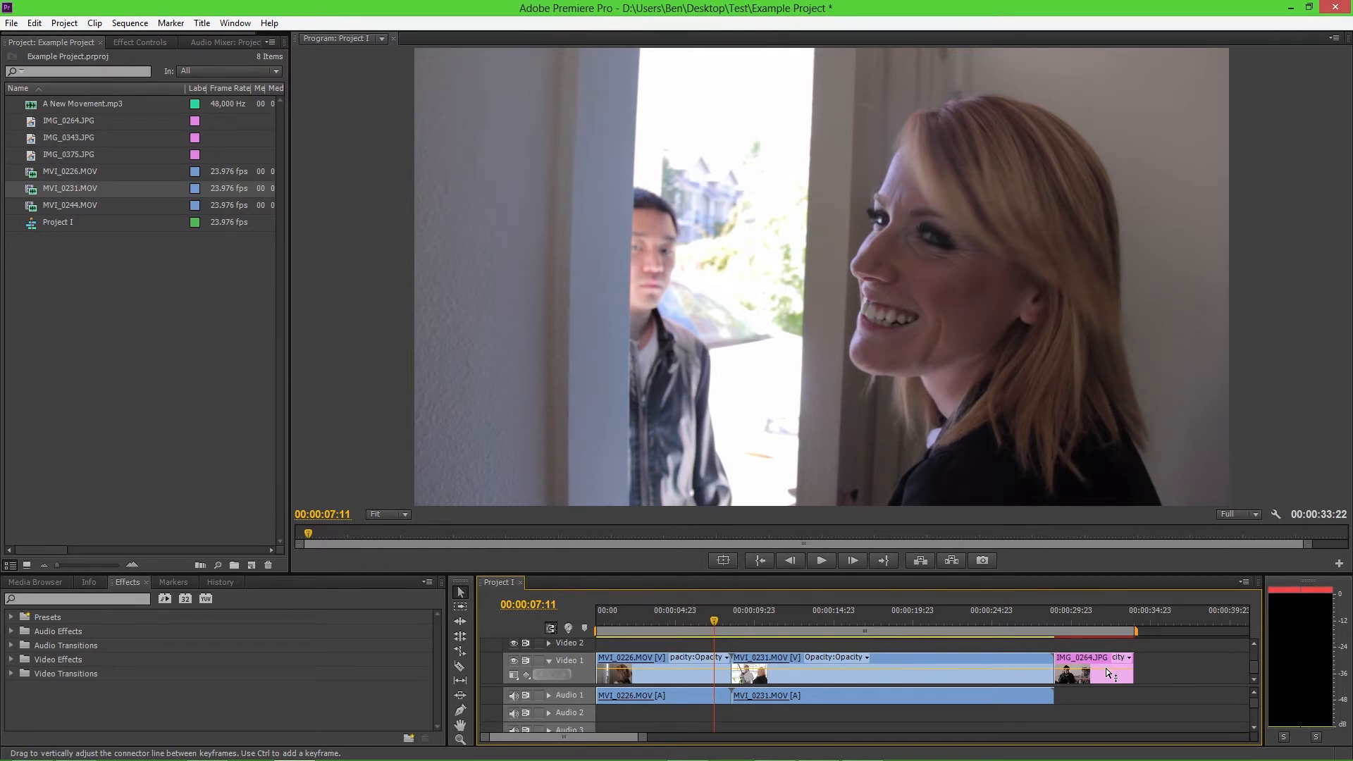
Step: Apply the Page Turn video transition from the Page Peel group to the cut between MVI_0226.MOV and MVI_0231.MOV
click(717, 624)
mouse_move(720, 627)
mouse_down()
mouse_move(735, 623)
mouse_move(710, 630)
mouse_up()
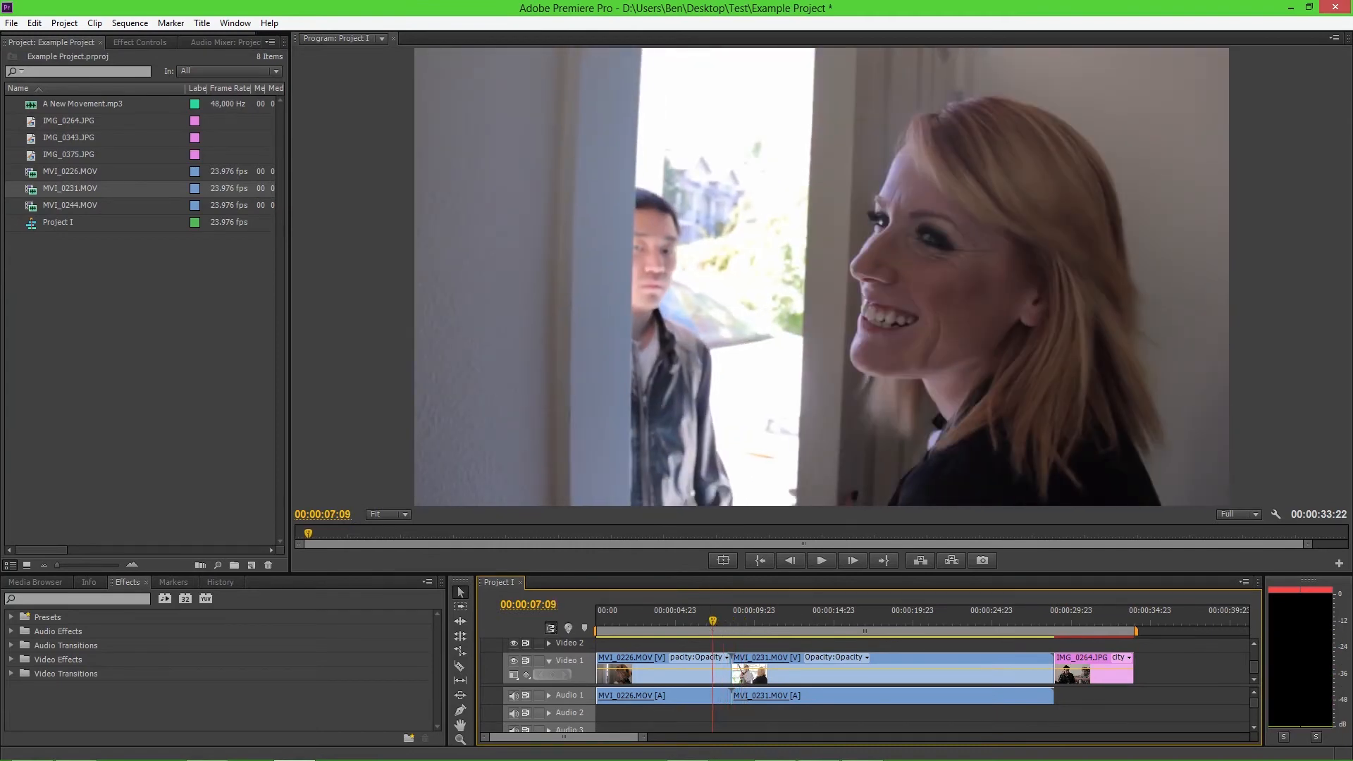
click(119, 582)
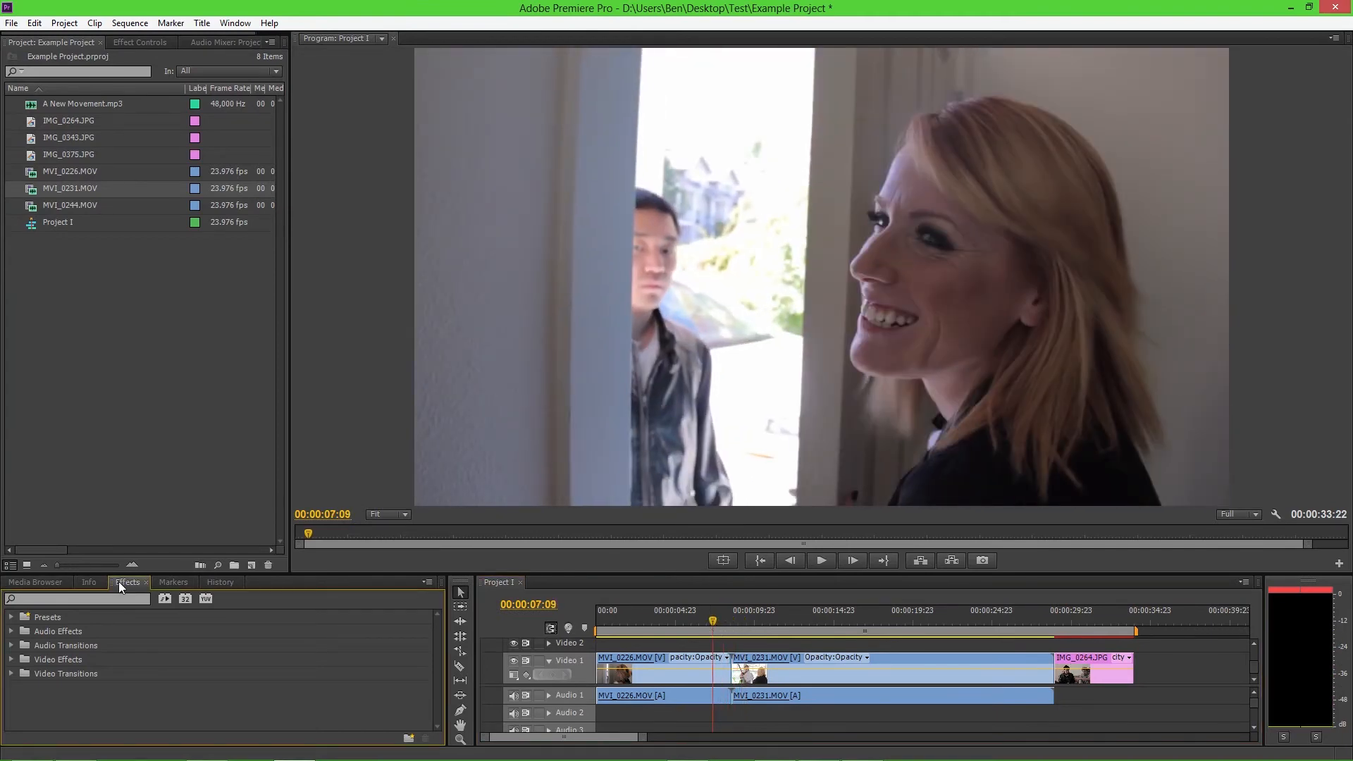
click(10, 673)
scroll(11, 679, down, 2)
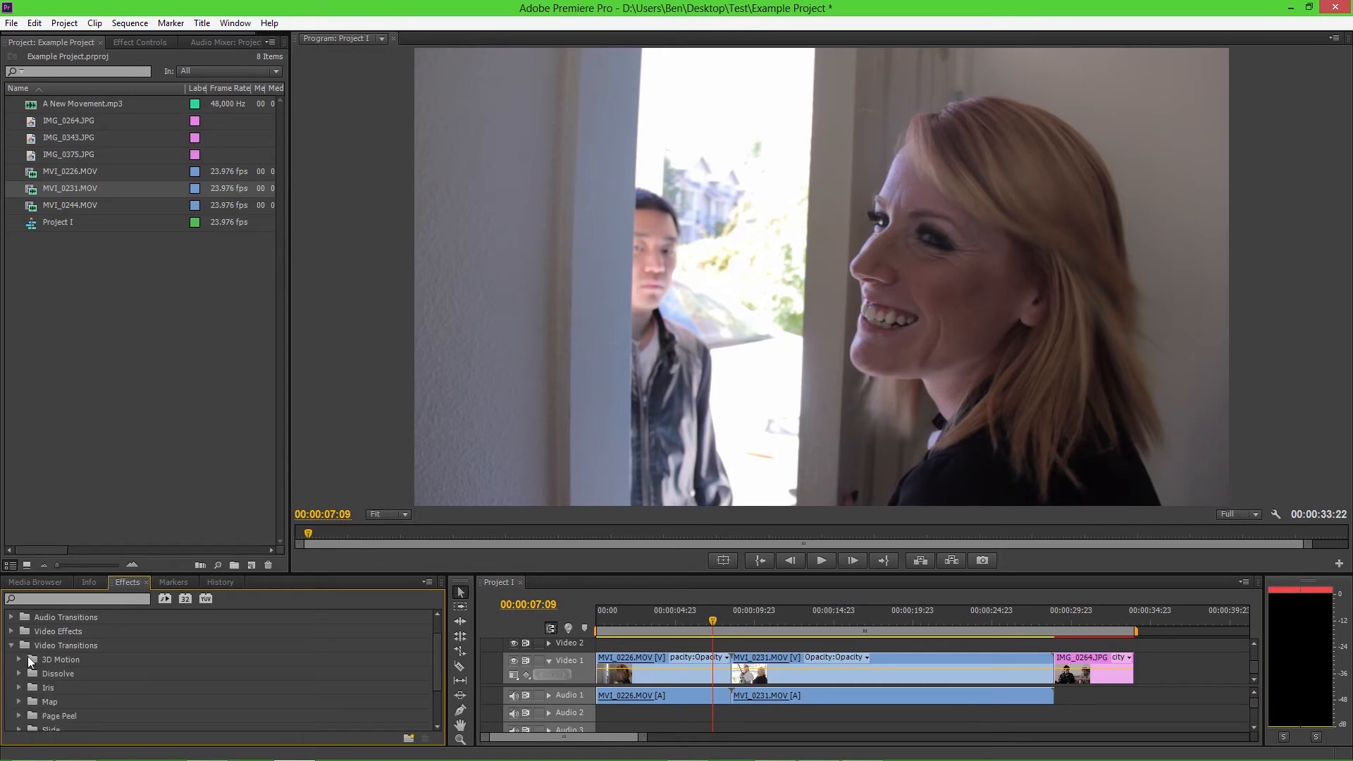
scroll(54, 699, down, 3)
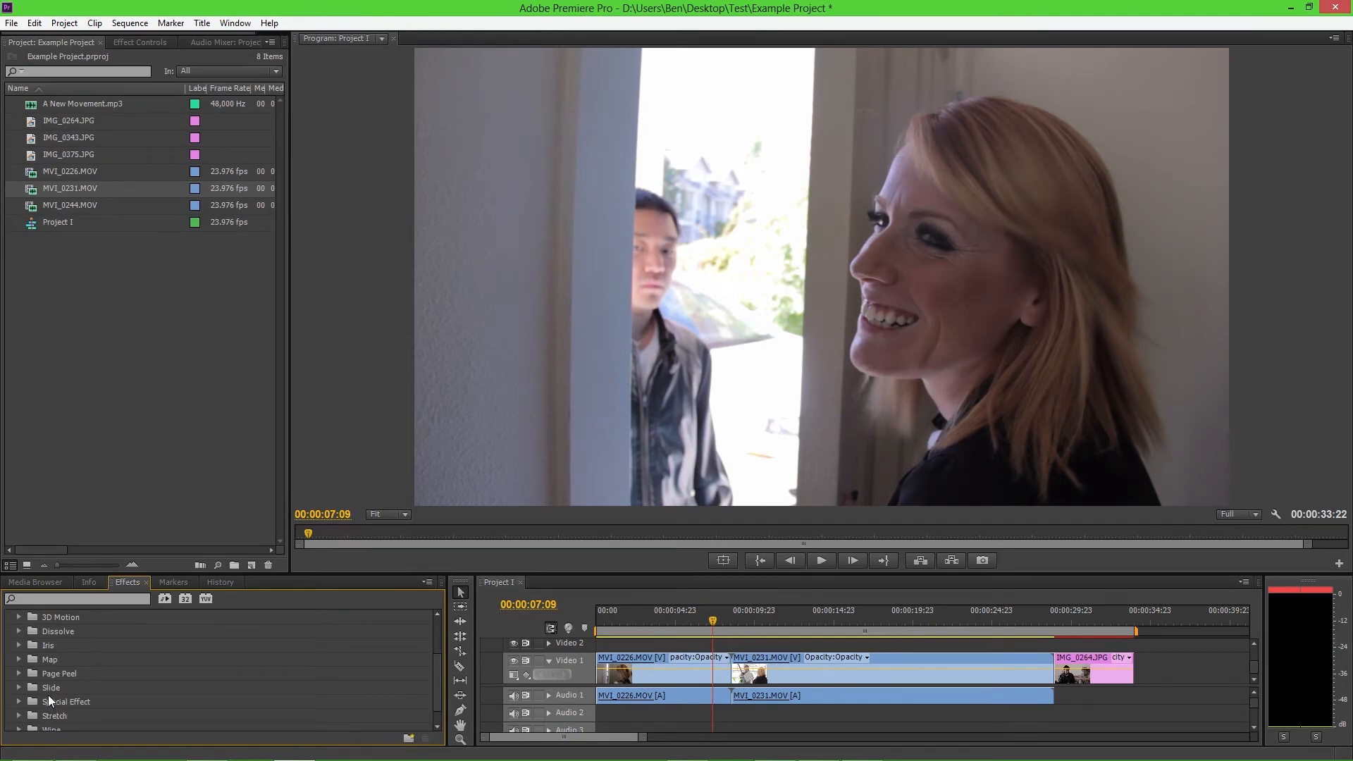
click(20, 672)
scroll(49, 676, down, 1)
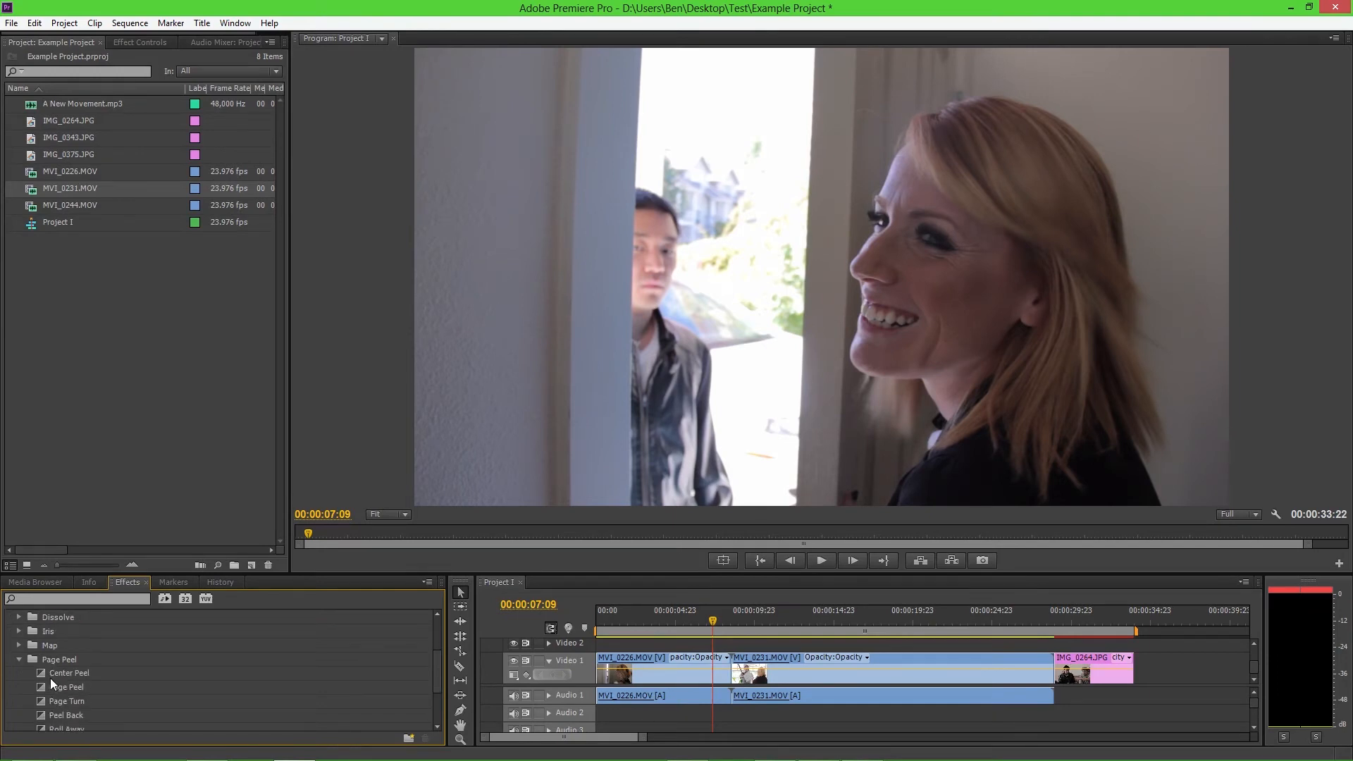
scroll(77, 703, down, 1)
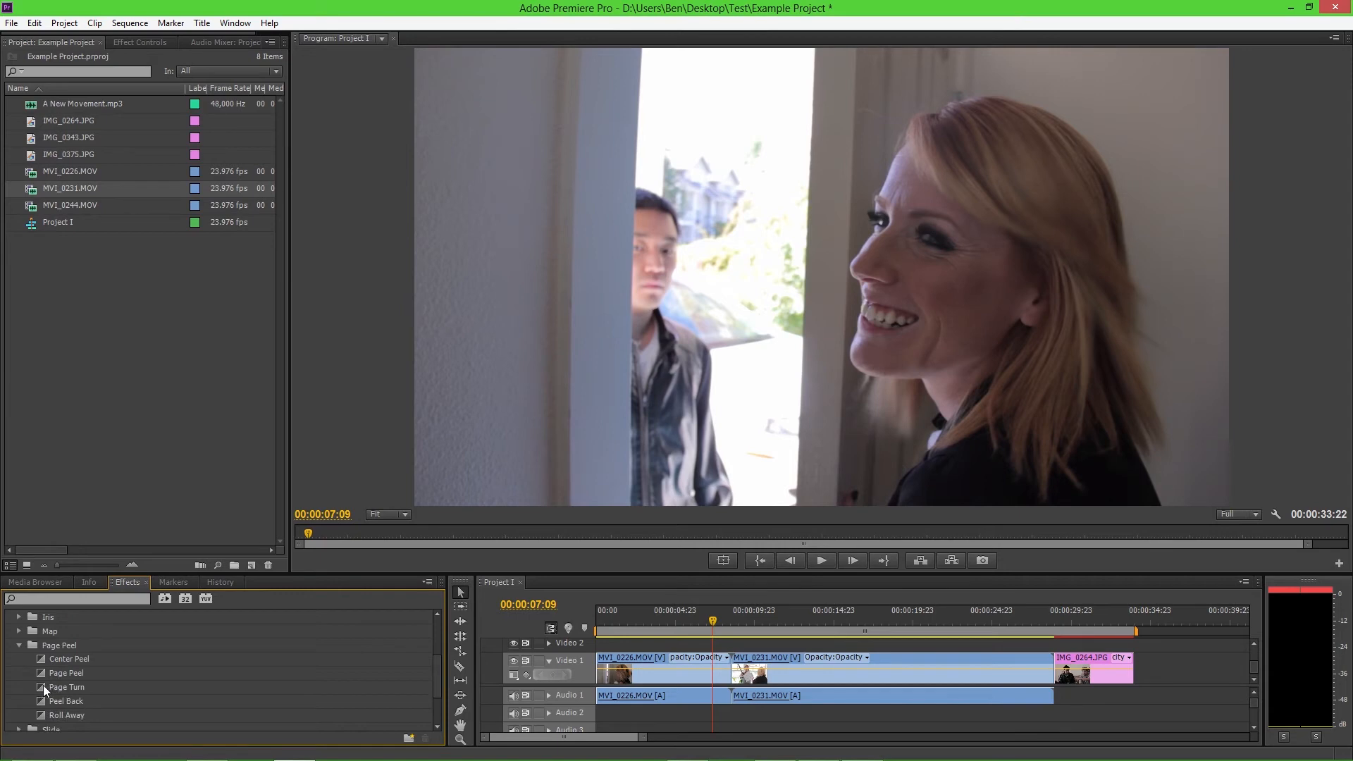
drag(43, 686, 736, 659)
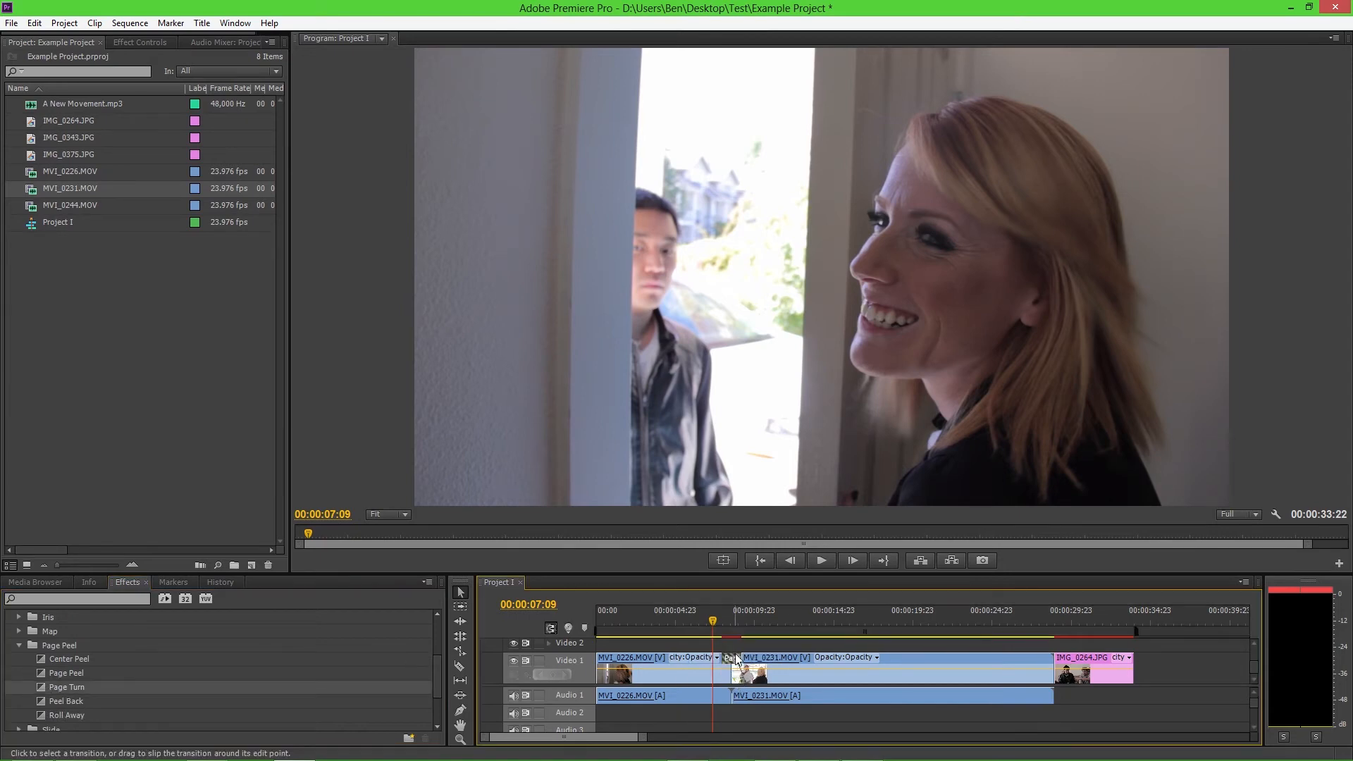
Step: Try the Start at Cut and End at Cut alignments for the Page Turn transition, and return it to Center at Cut
click(142, 41)
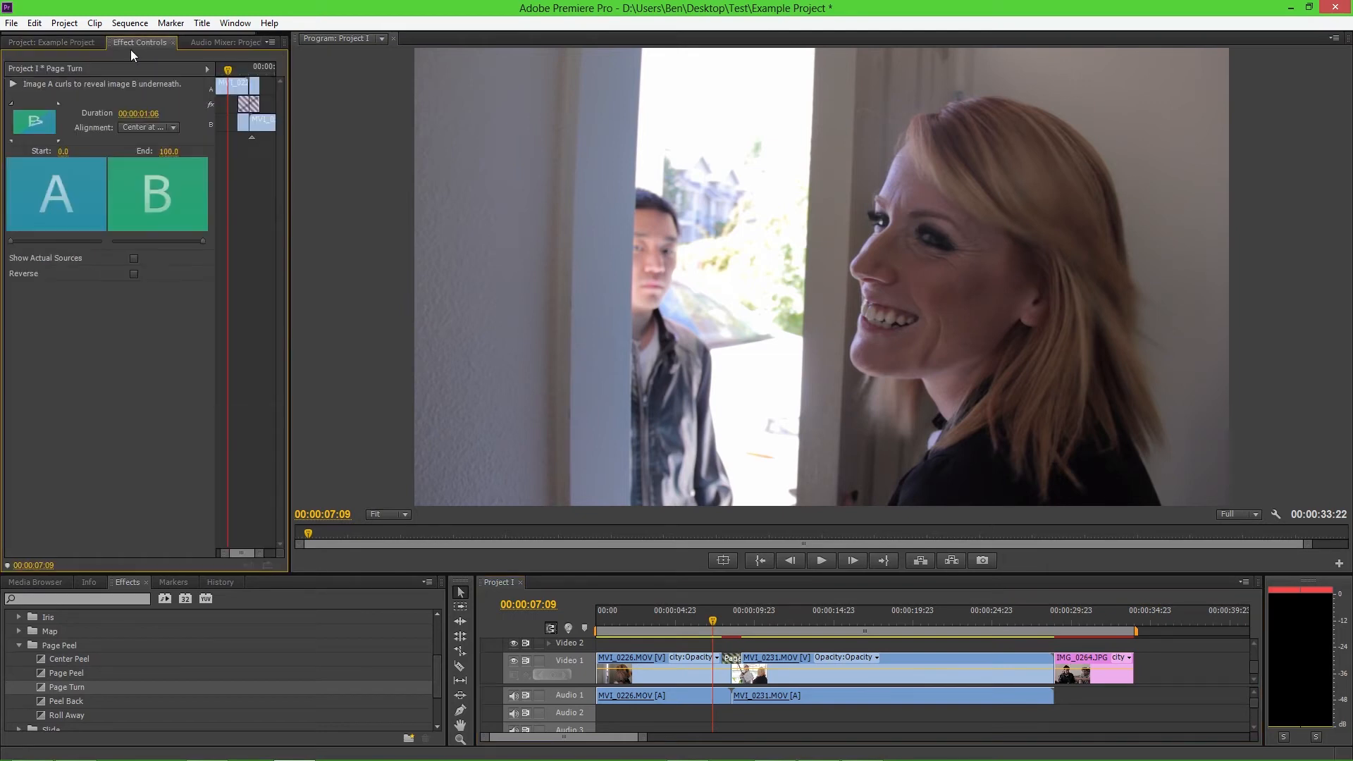
click(138, 125)
click(162, 158)
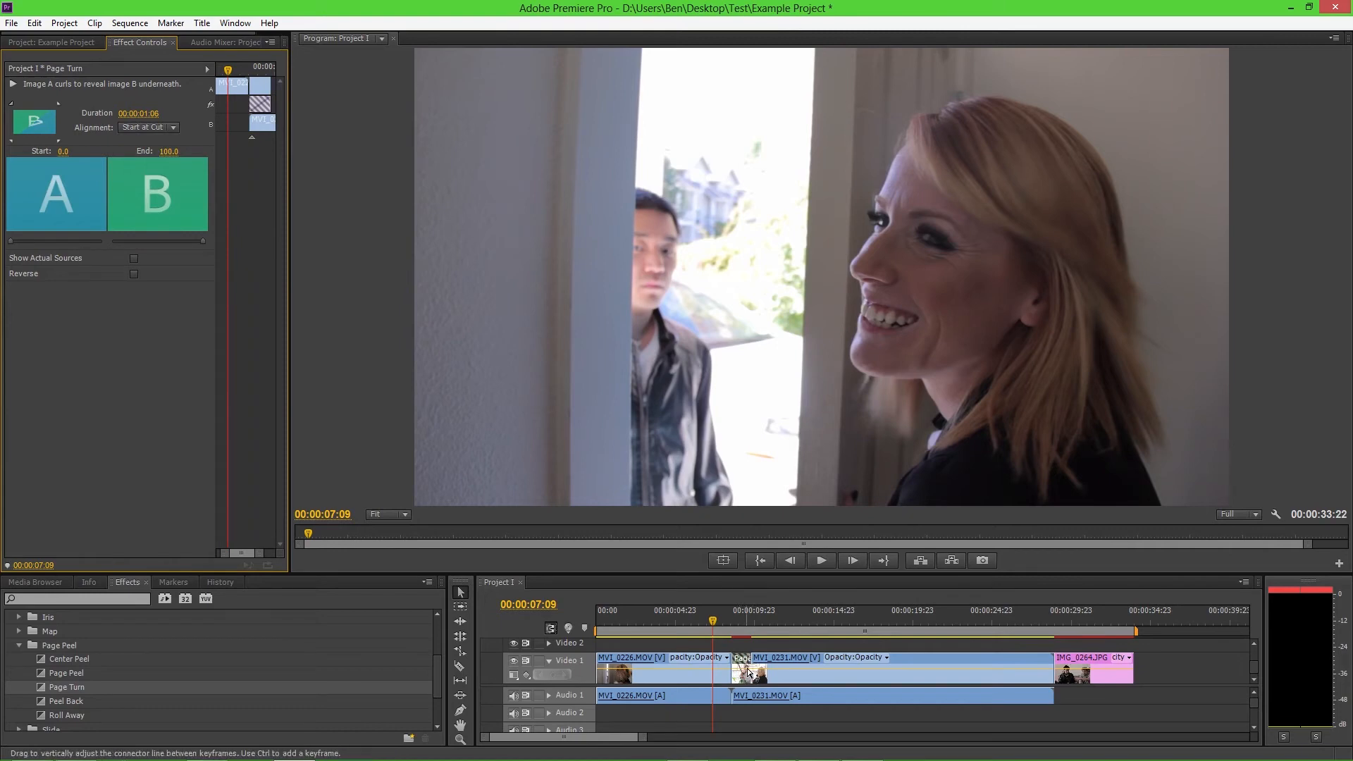
click(156, 127)
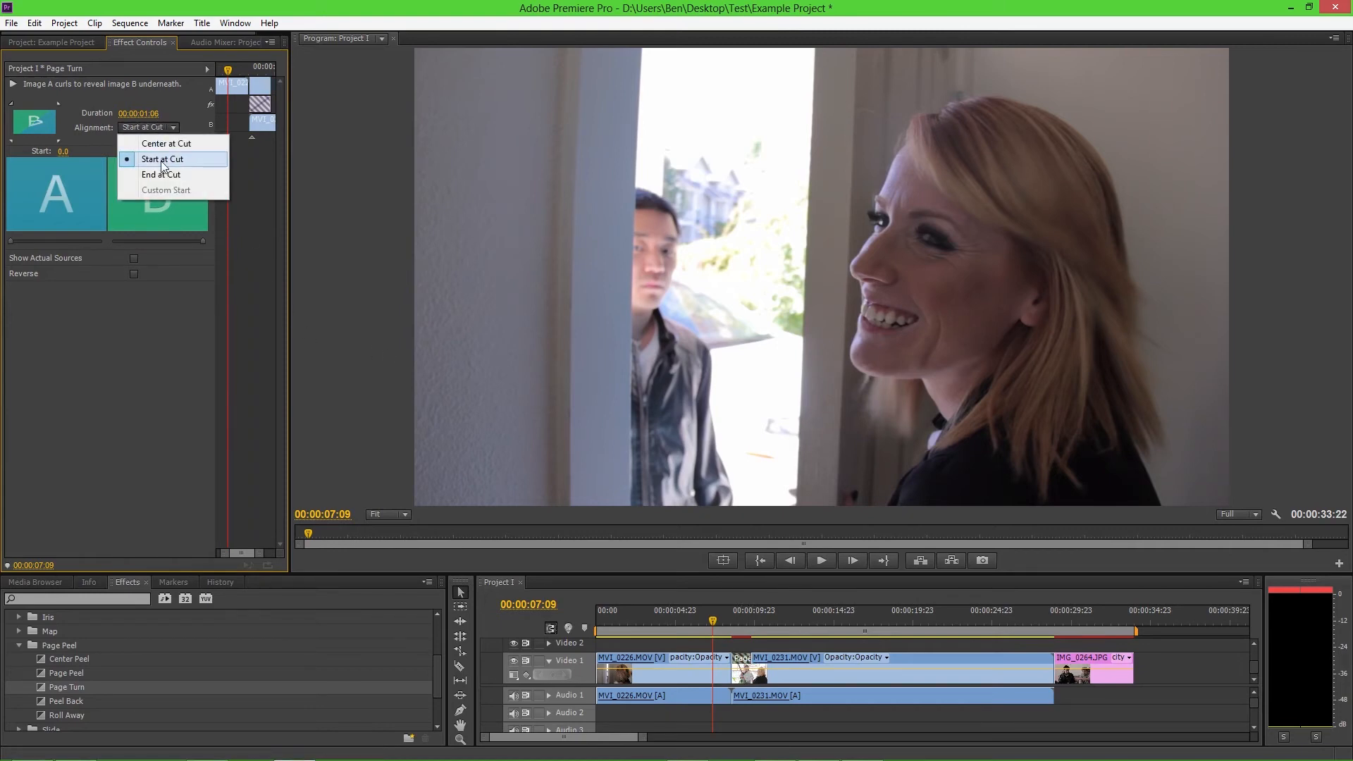
click(164, 175)
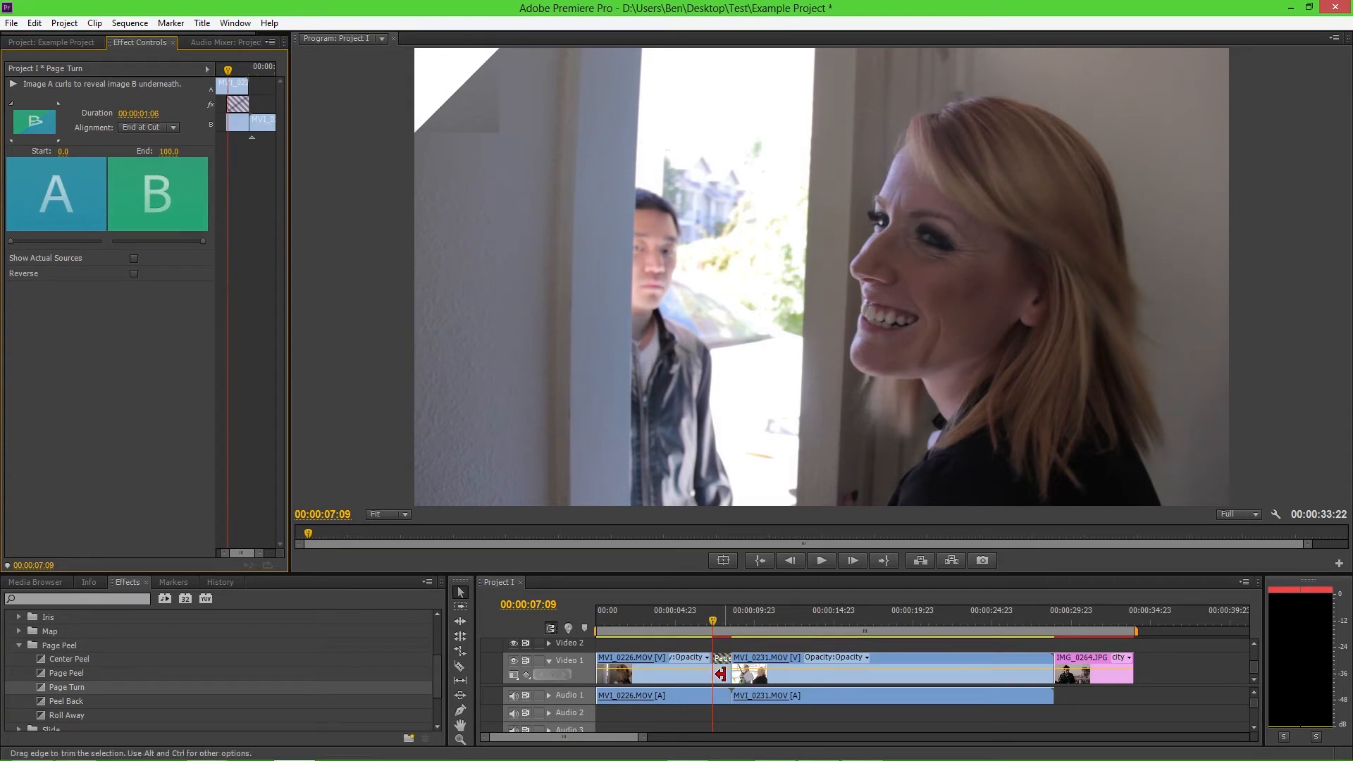
click(146, 127)
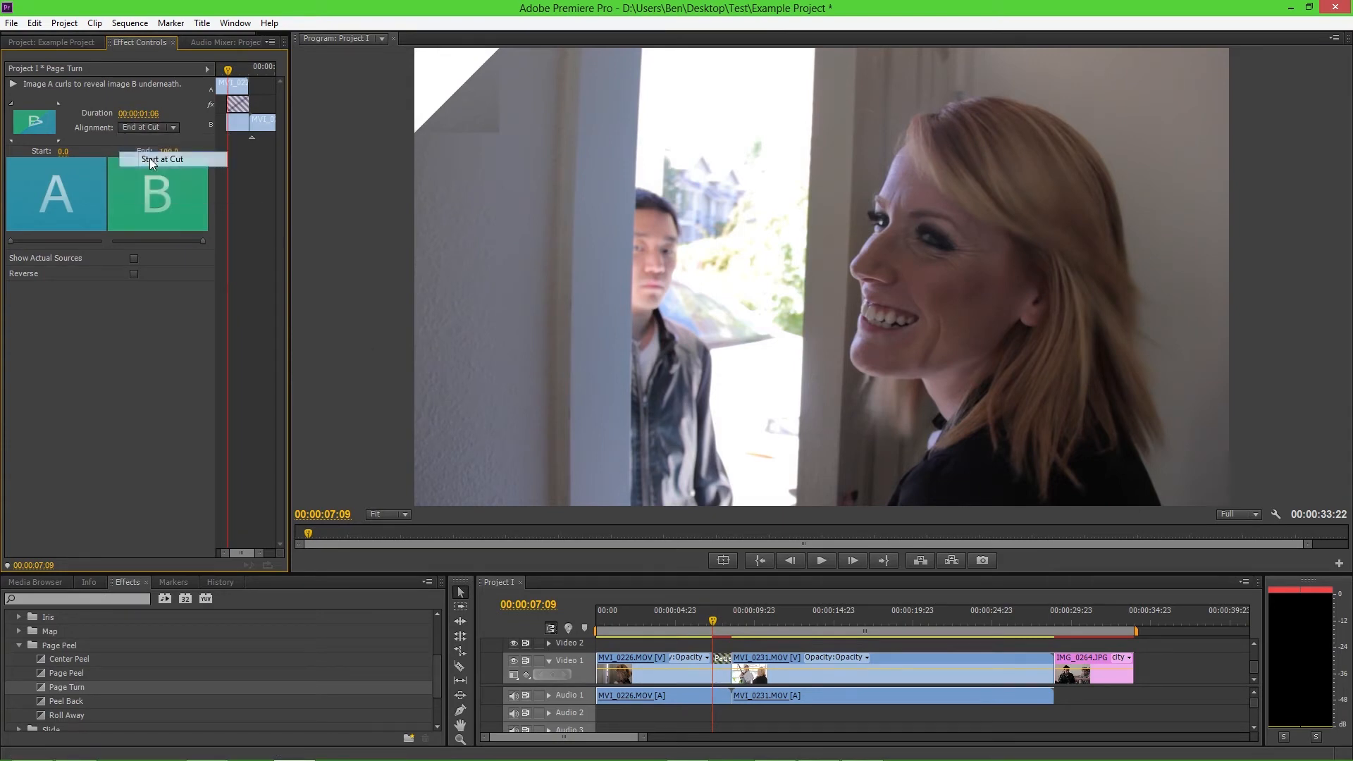
click(150, 157)
click(168, 129)
click(148, 139)
Step: Set the Page Turn transition's duration to 00:00:02:00
mouse_move(712, 620)
mouse_down()
mouse_move(766, 624)
mouse_move(717, 629)
mouse_up()
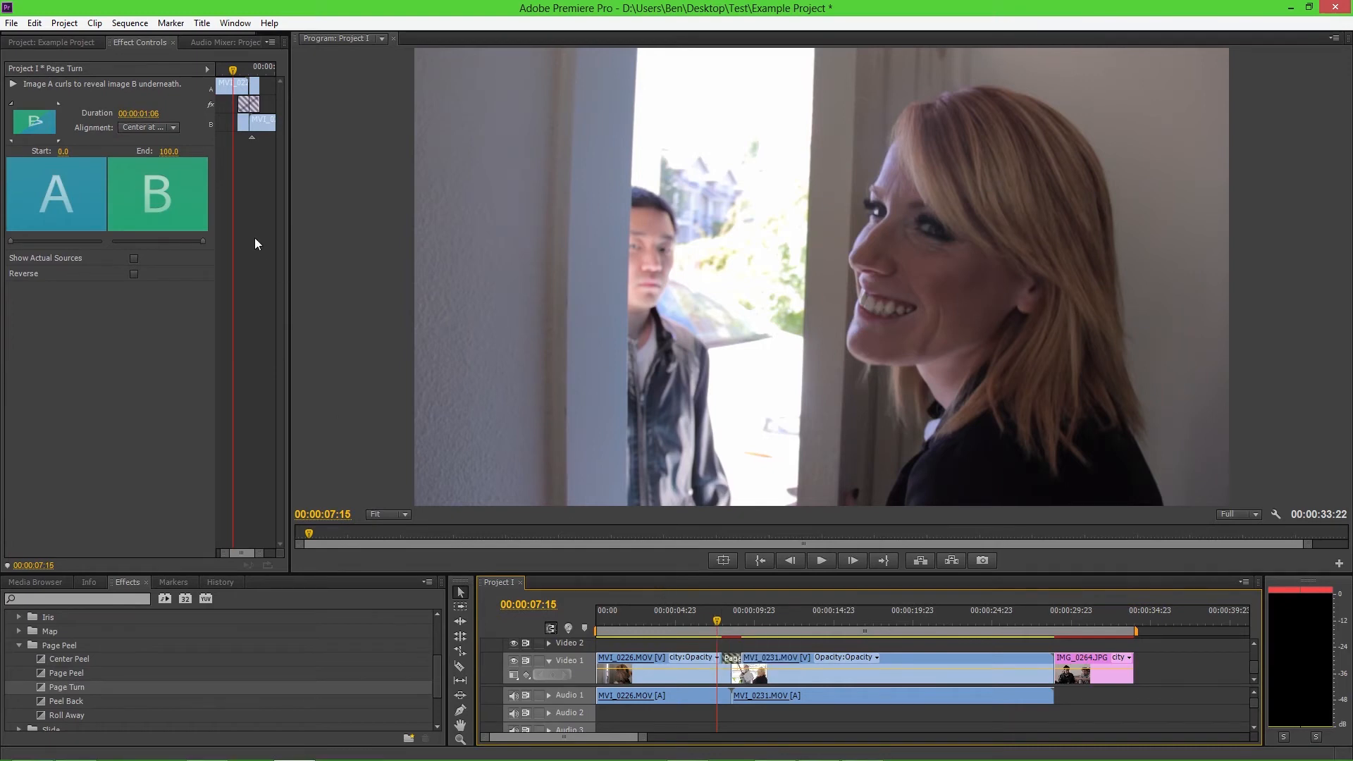
drag(147, 114, 141, 116)
click(141, 115)
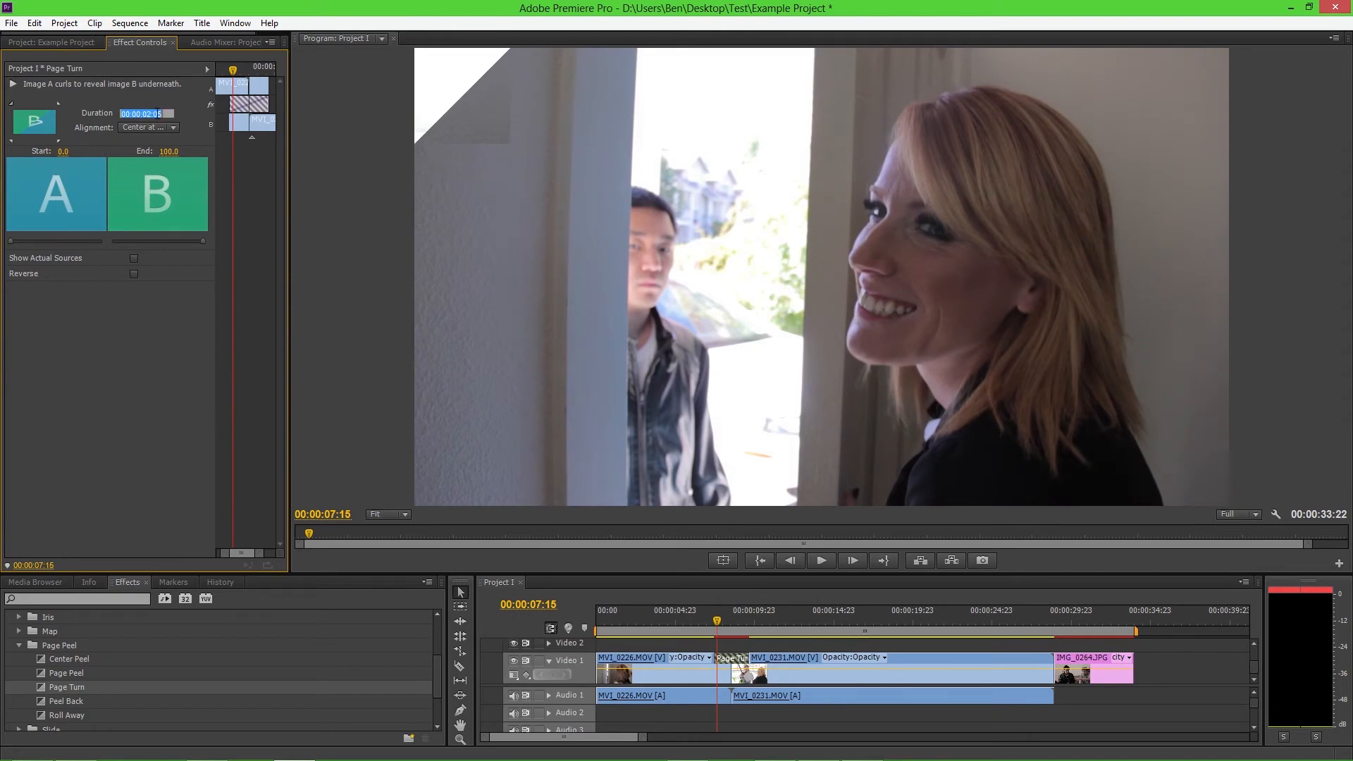
click(141, 114)
click(165, 114)
text(2)
key(Return)
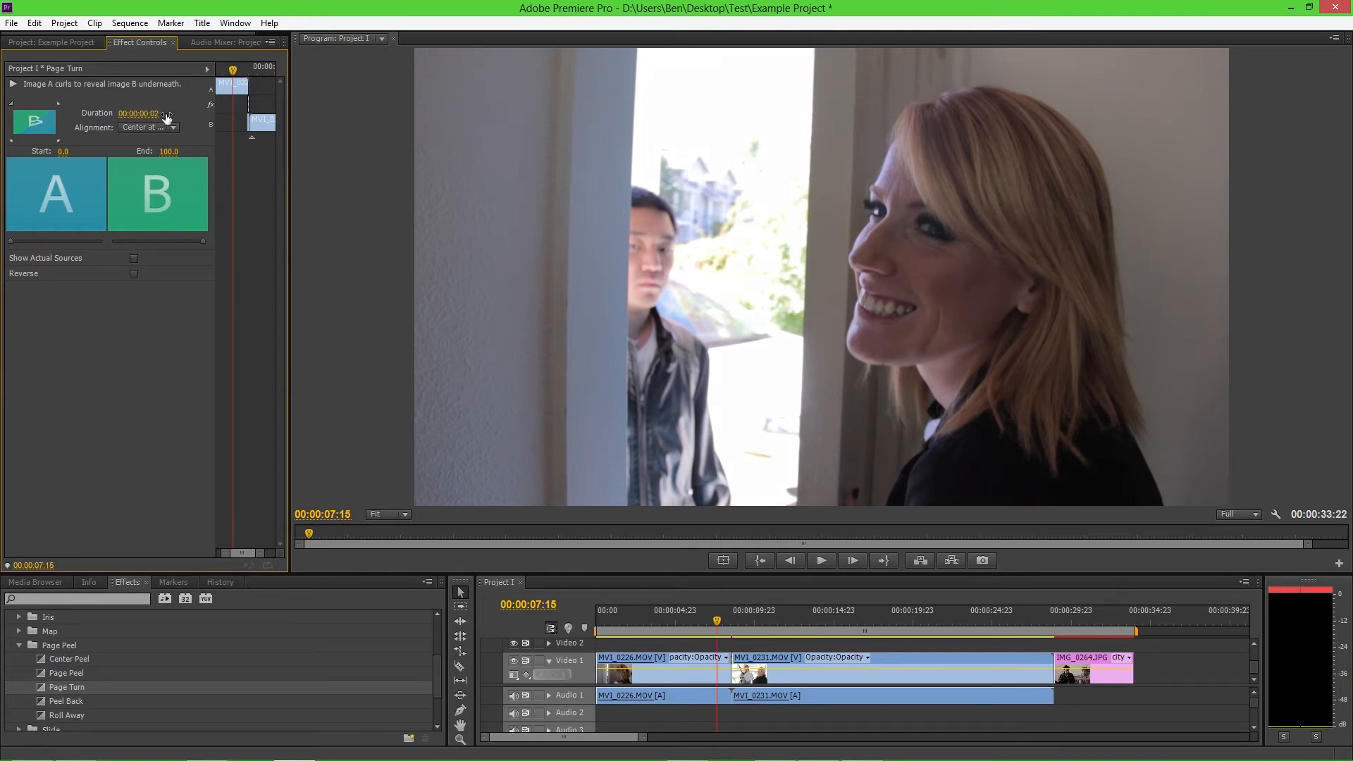
click(140, 114)
text(2:00)
key(Return)
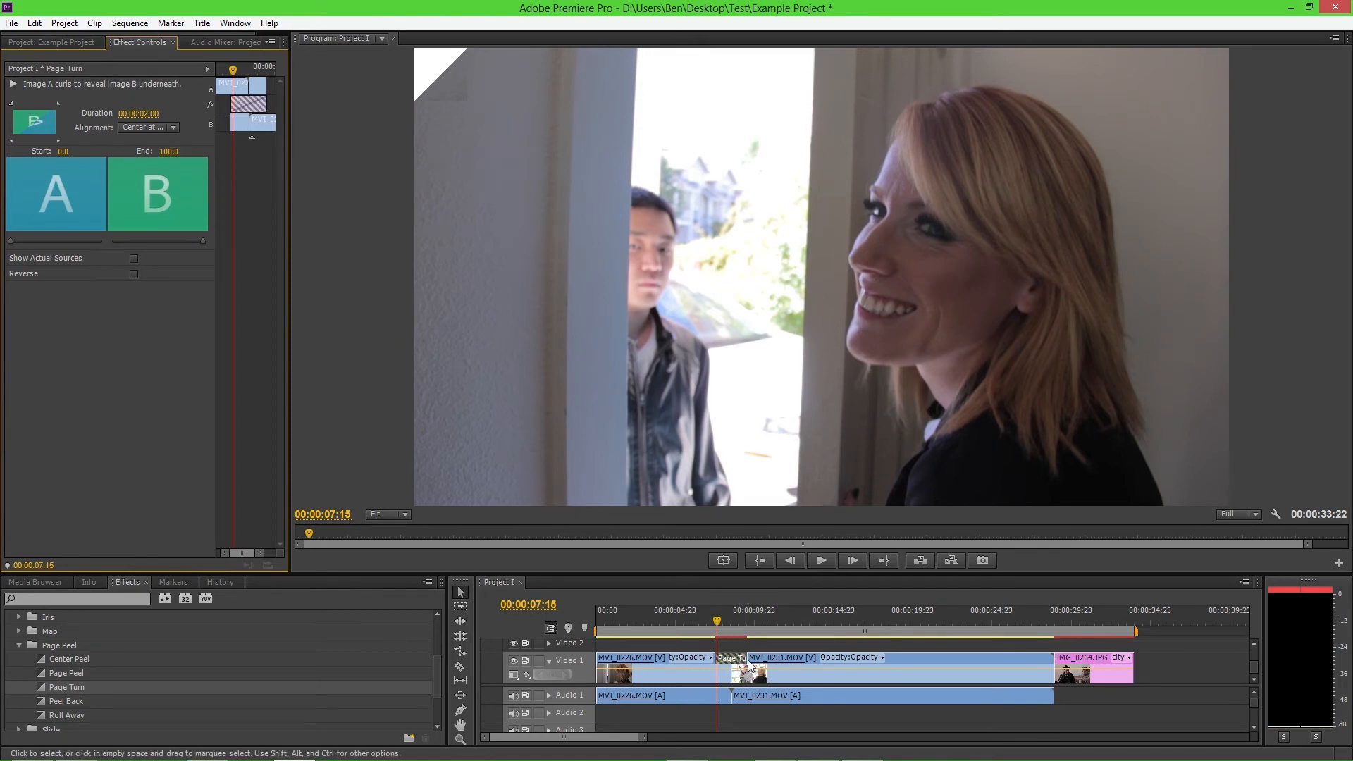
drag(745, 658, 769, 665)
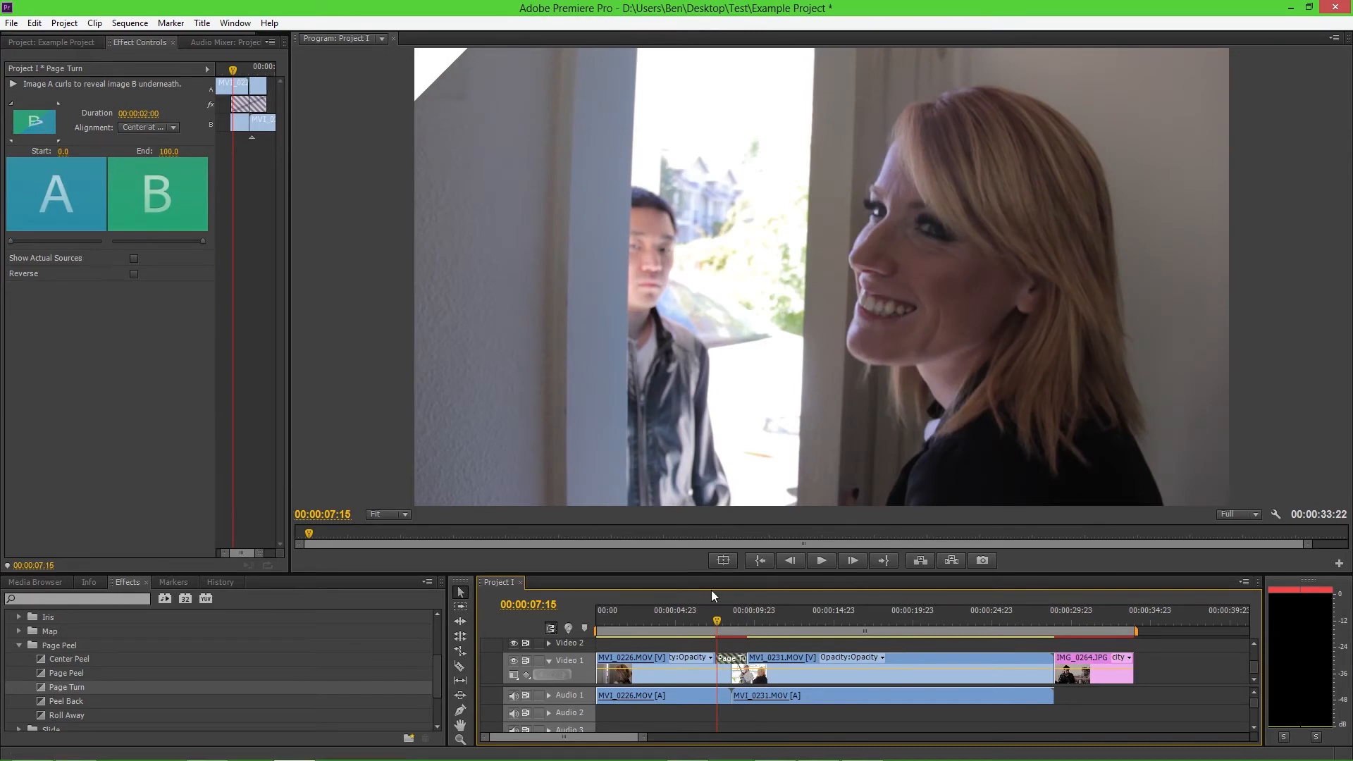
Step: Create a new default still title named Example Title with the offered 1920 x 1080 video settings
click(202, 24)
mouse_move(223, 42)
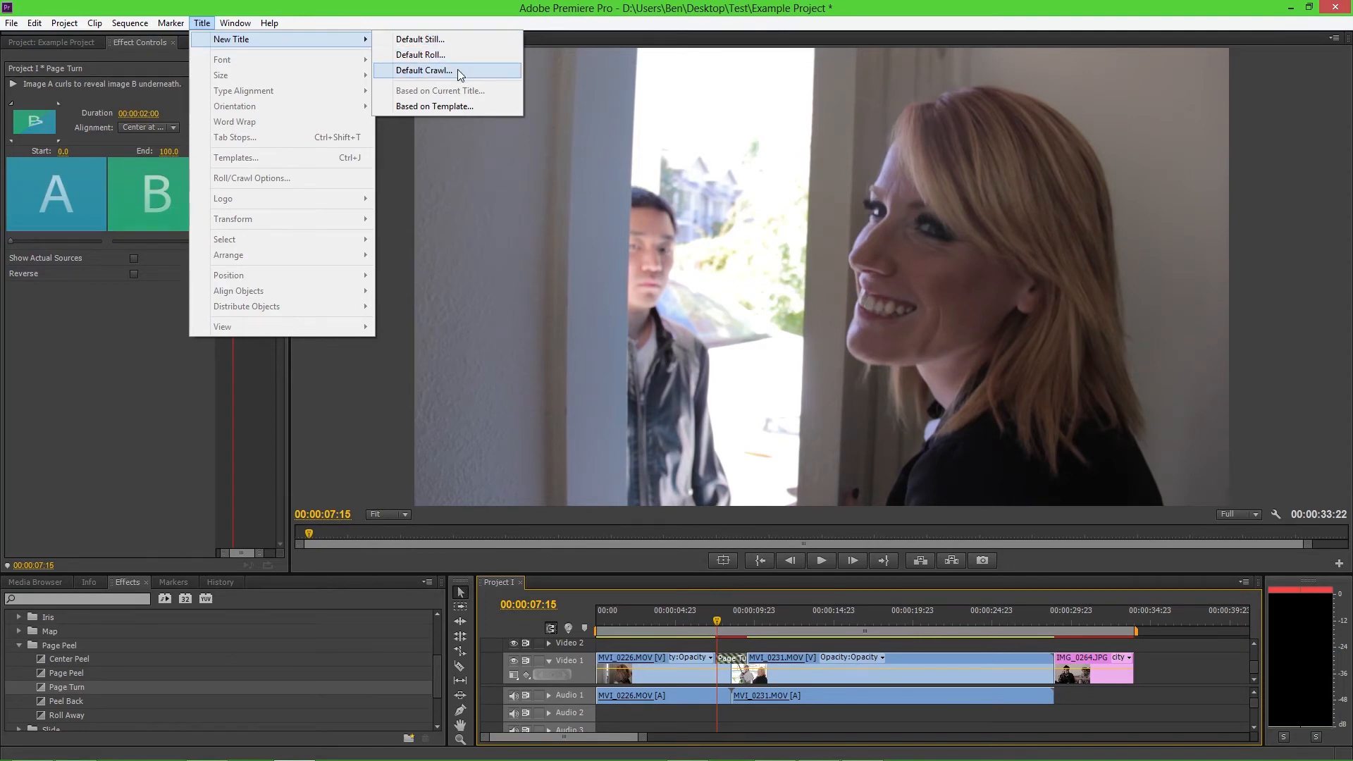
click(432, 42)
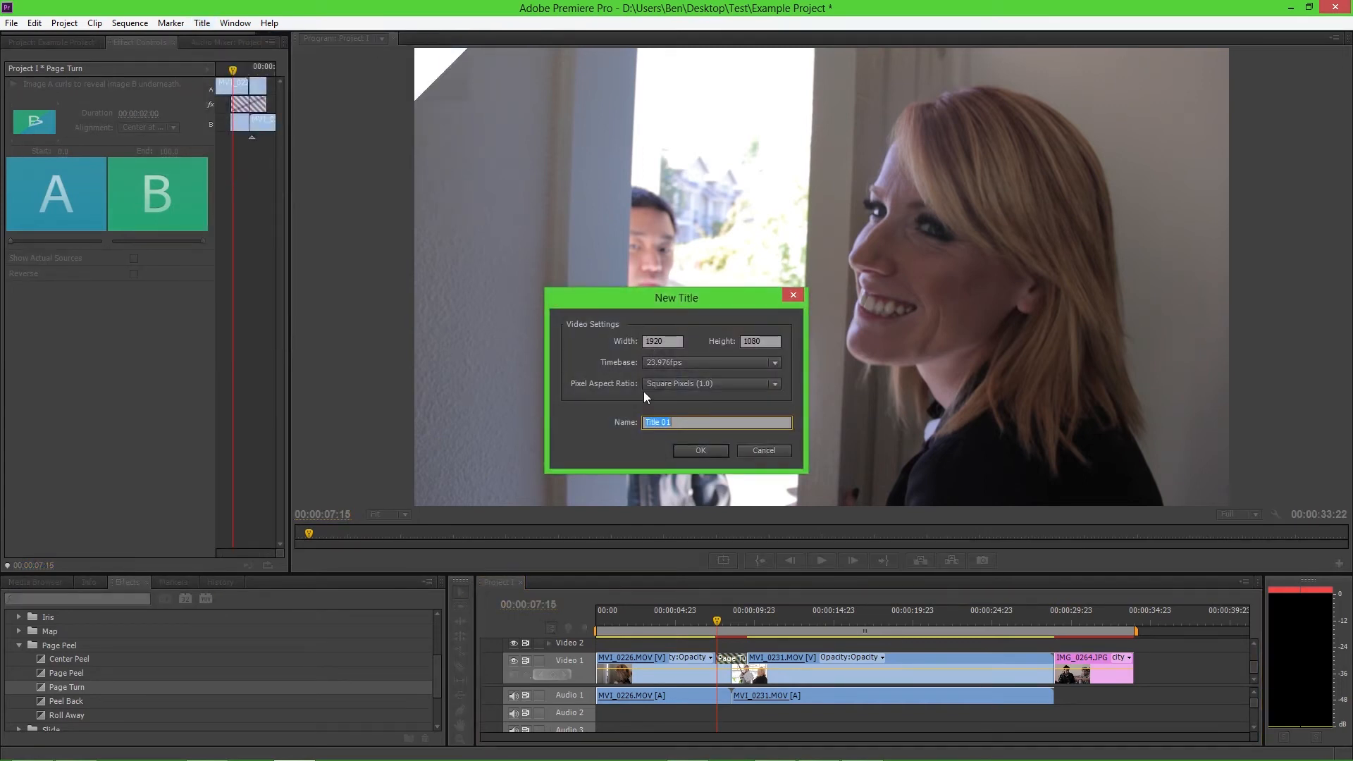
text(Example Ti)
click(697, 450)
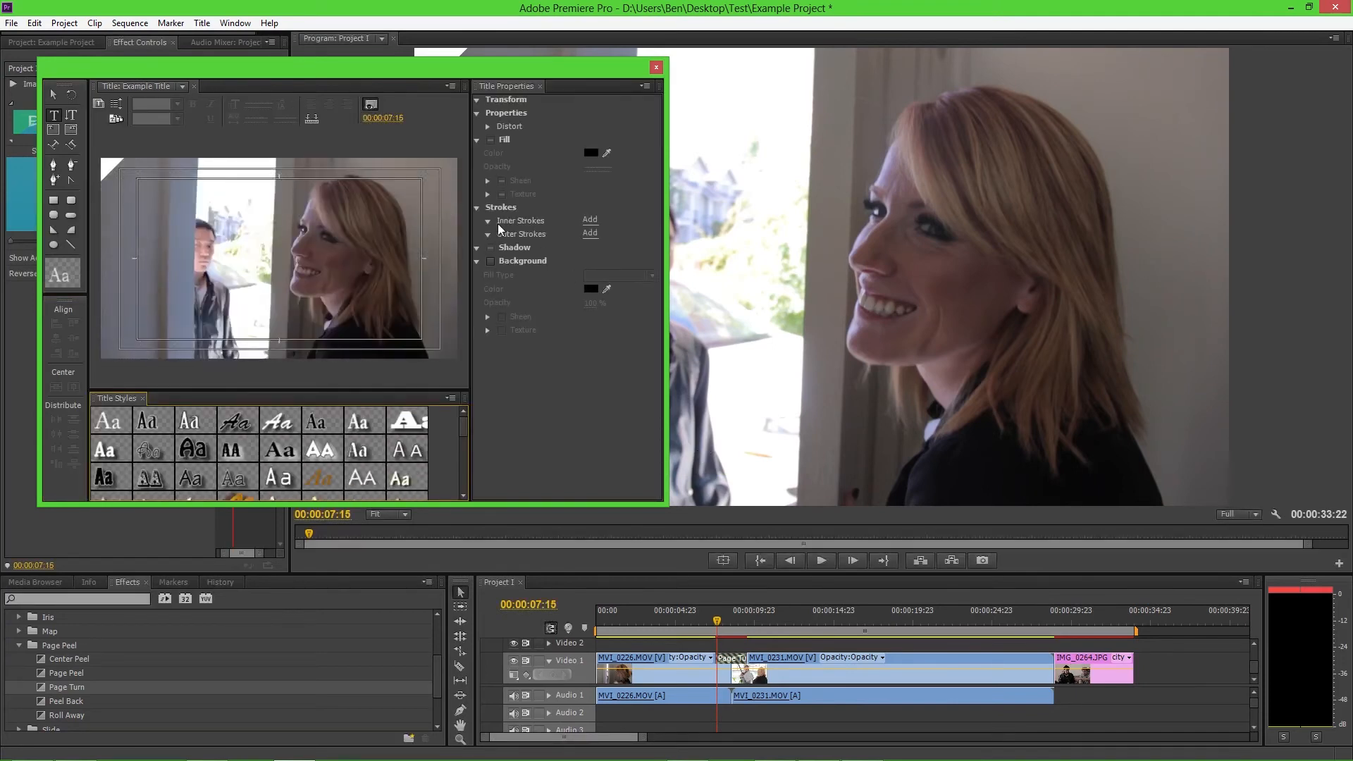
Step: Add the text "Font" to the title, try several title styles, and apply the black Mesquite Std style
click(218, 238)
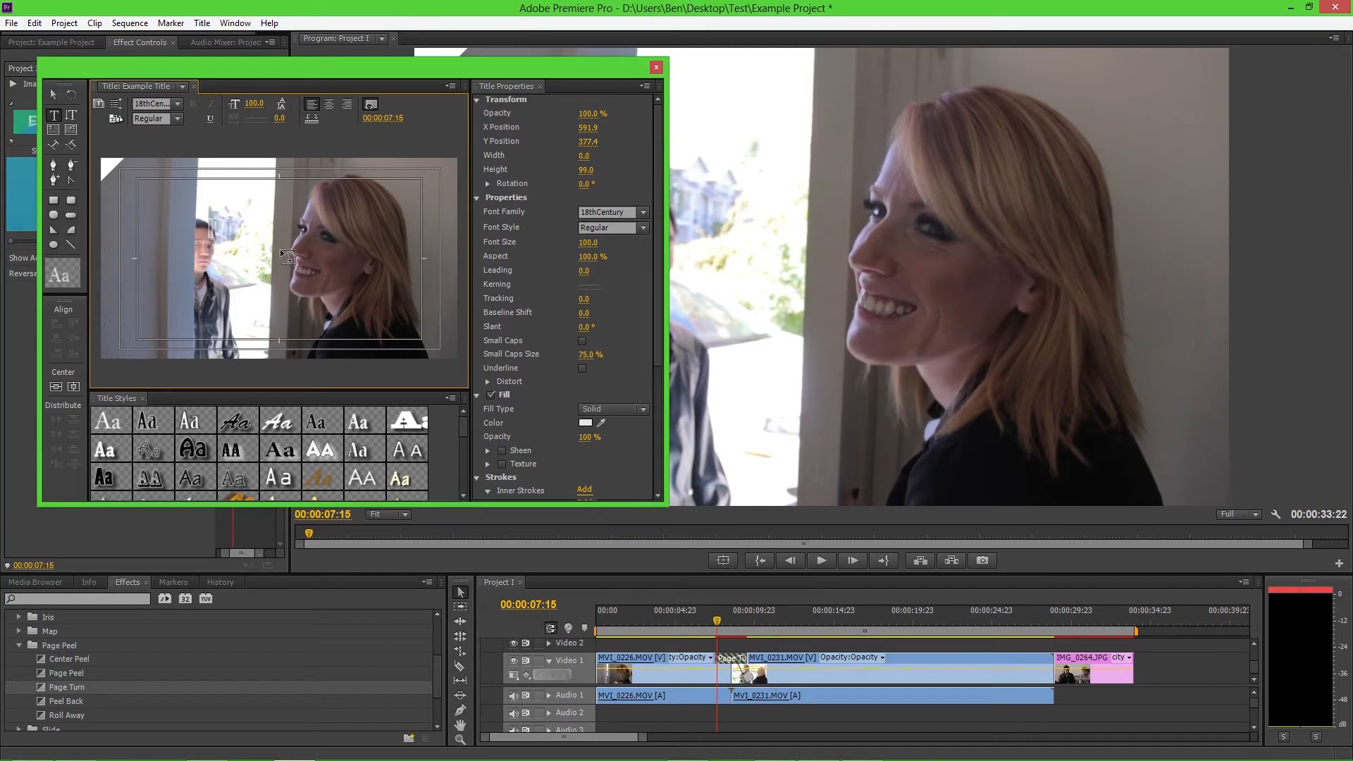
text(Exam)
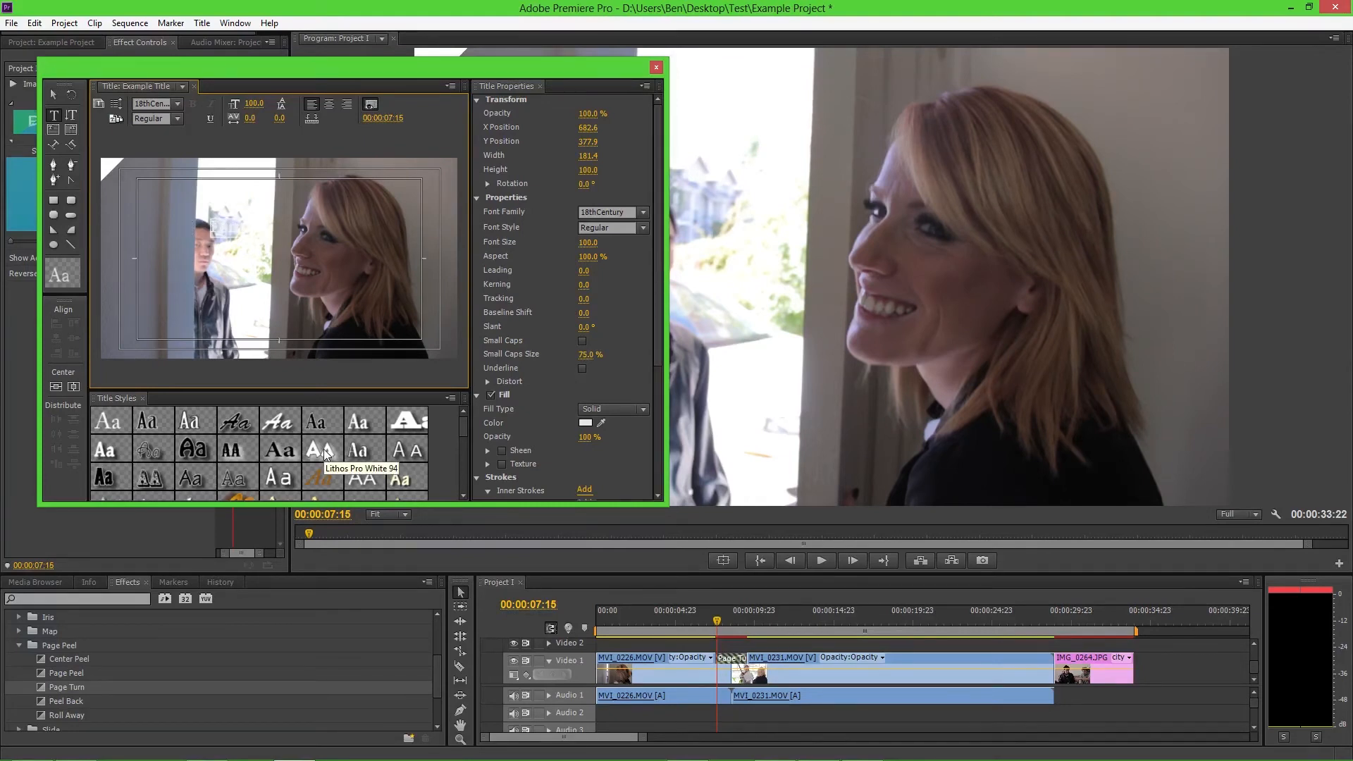
click(232, 455)
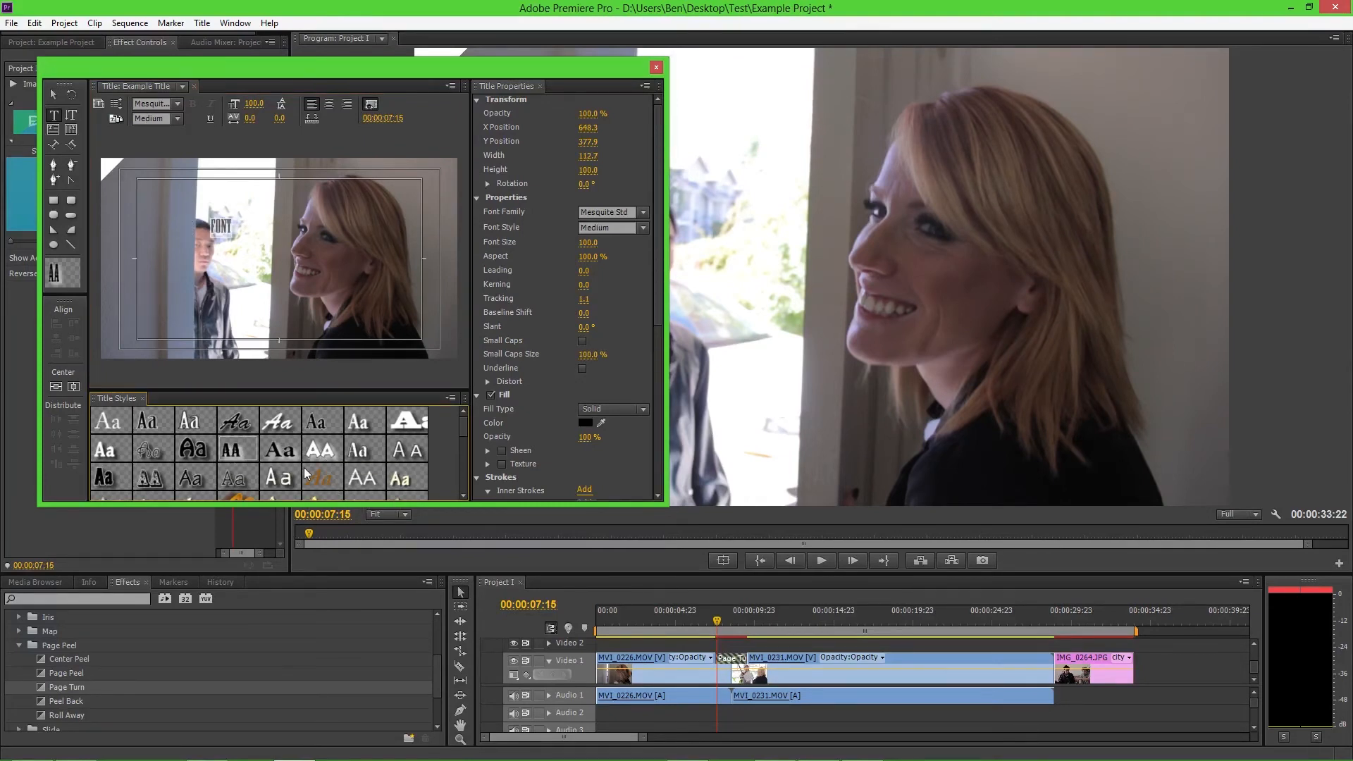
click(330, 480)
click(117, 455)
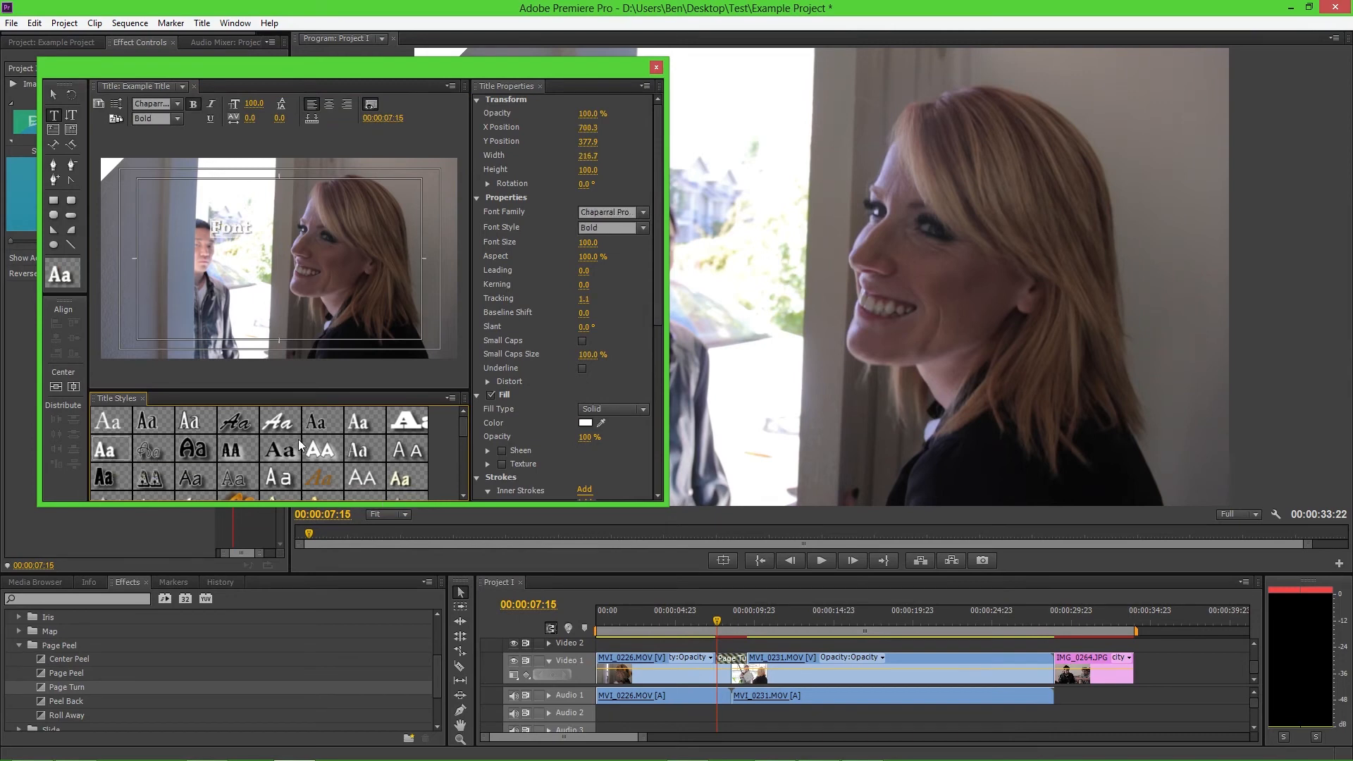
drag(462, 429, 463, 465)
click(373, 477)
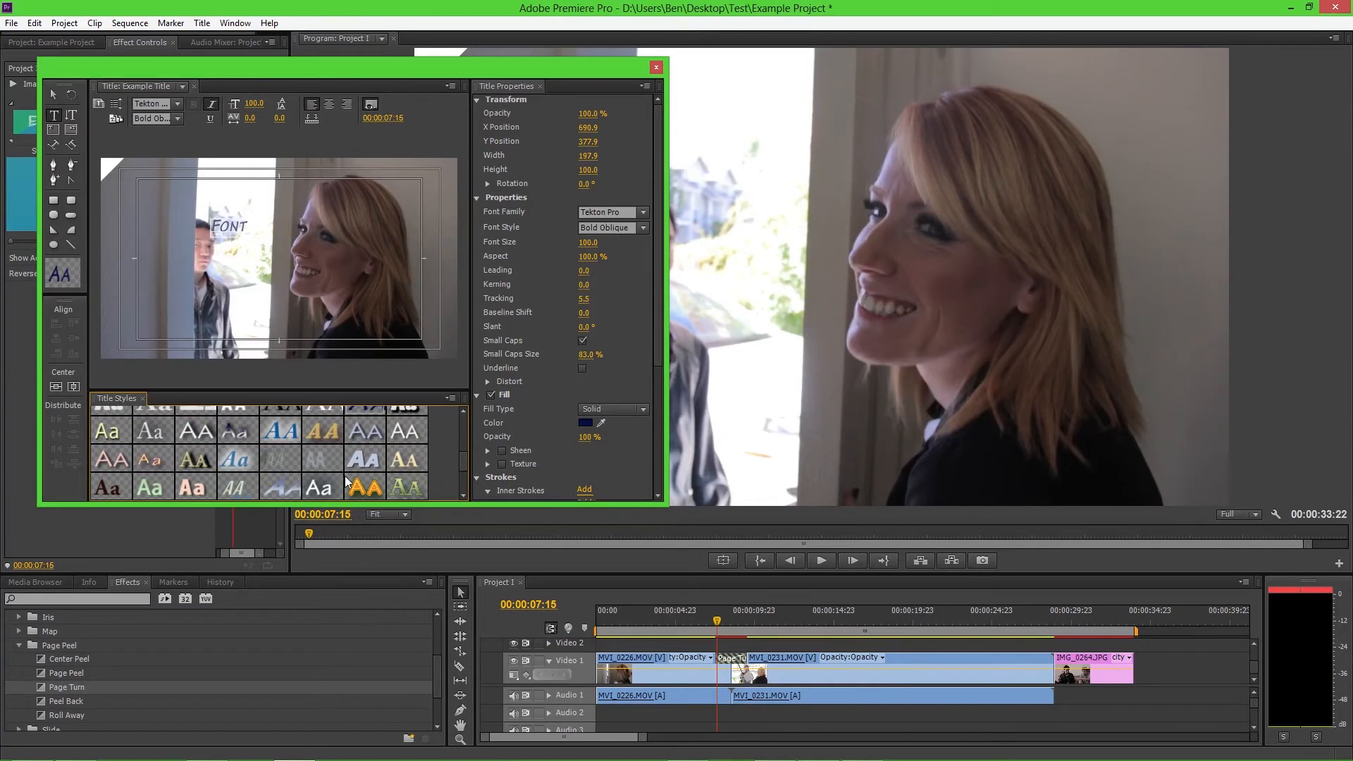
click(236, 486)
drag(468, 458, 462, 430)
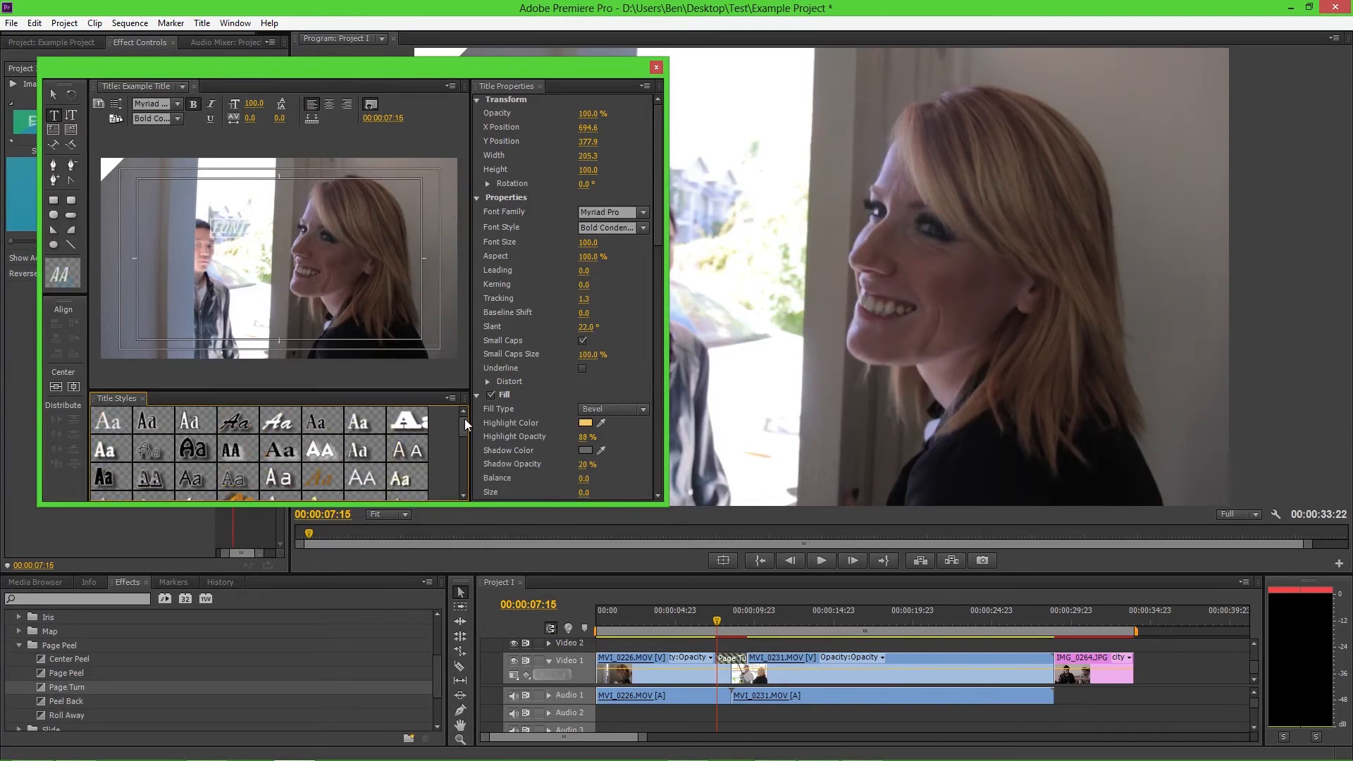
click(234, 448)
Step: Enlarge the title text to font size 350, centre it vertically and horizontally in the frame, and close the title editor
mouse_move(248, 103)
mouse_down()
mouse_move(310, 106)
mouse_move(267, 105)
mouse_up()
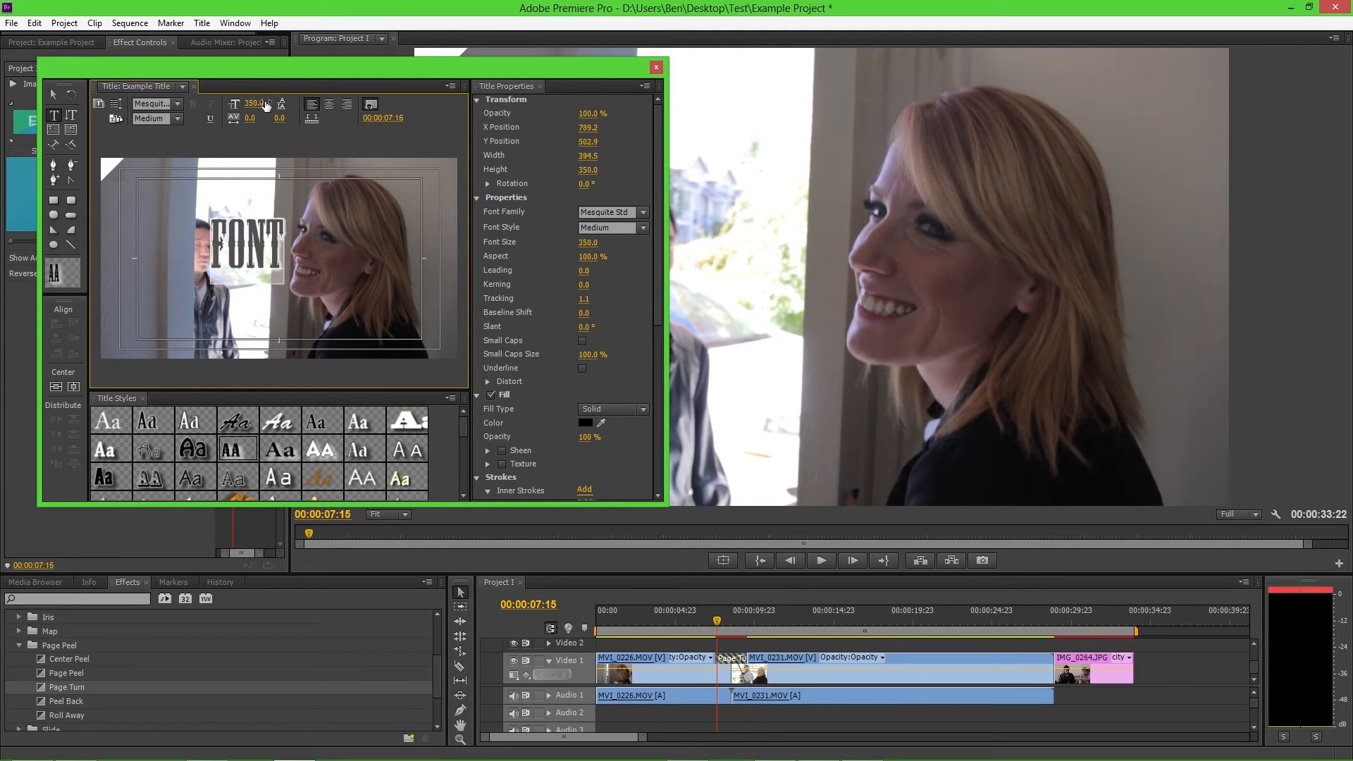
click(56, 386)
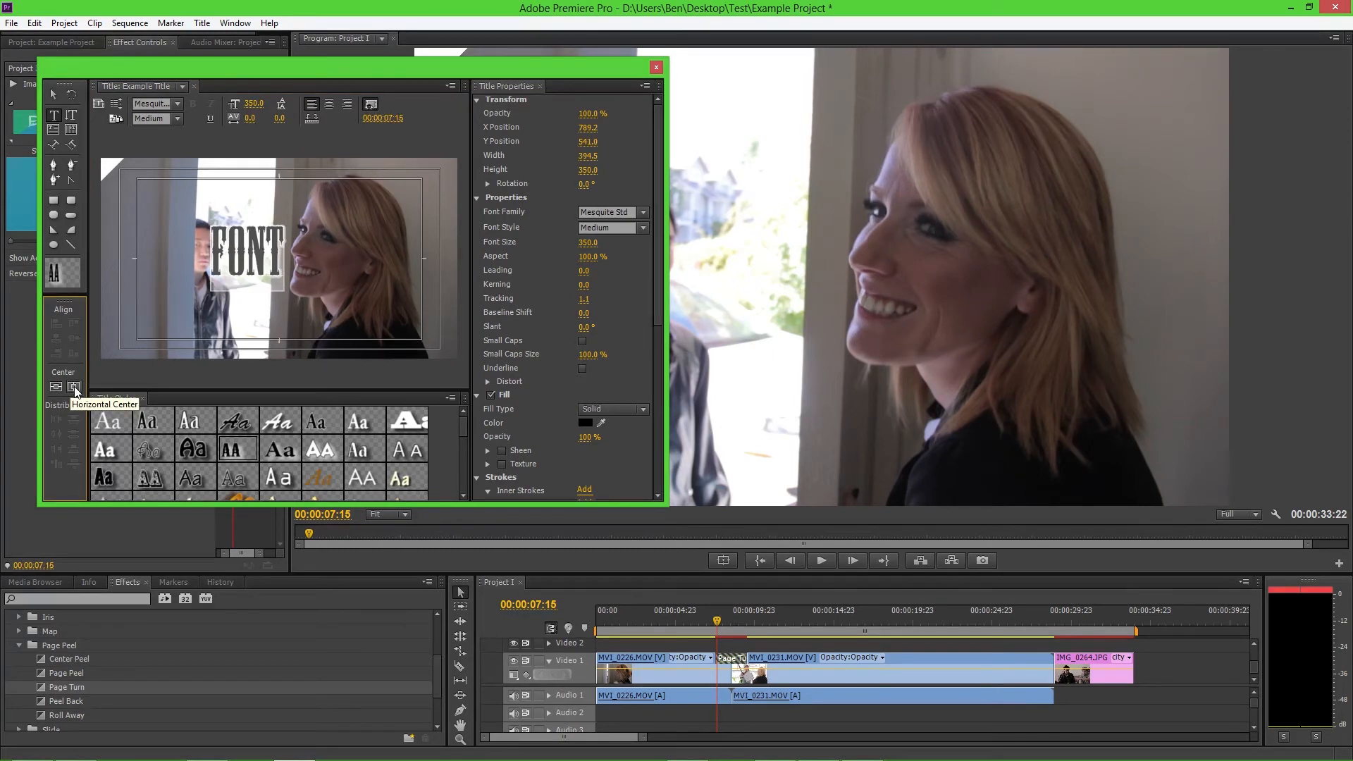
click(74, 388)
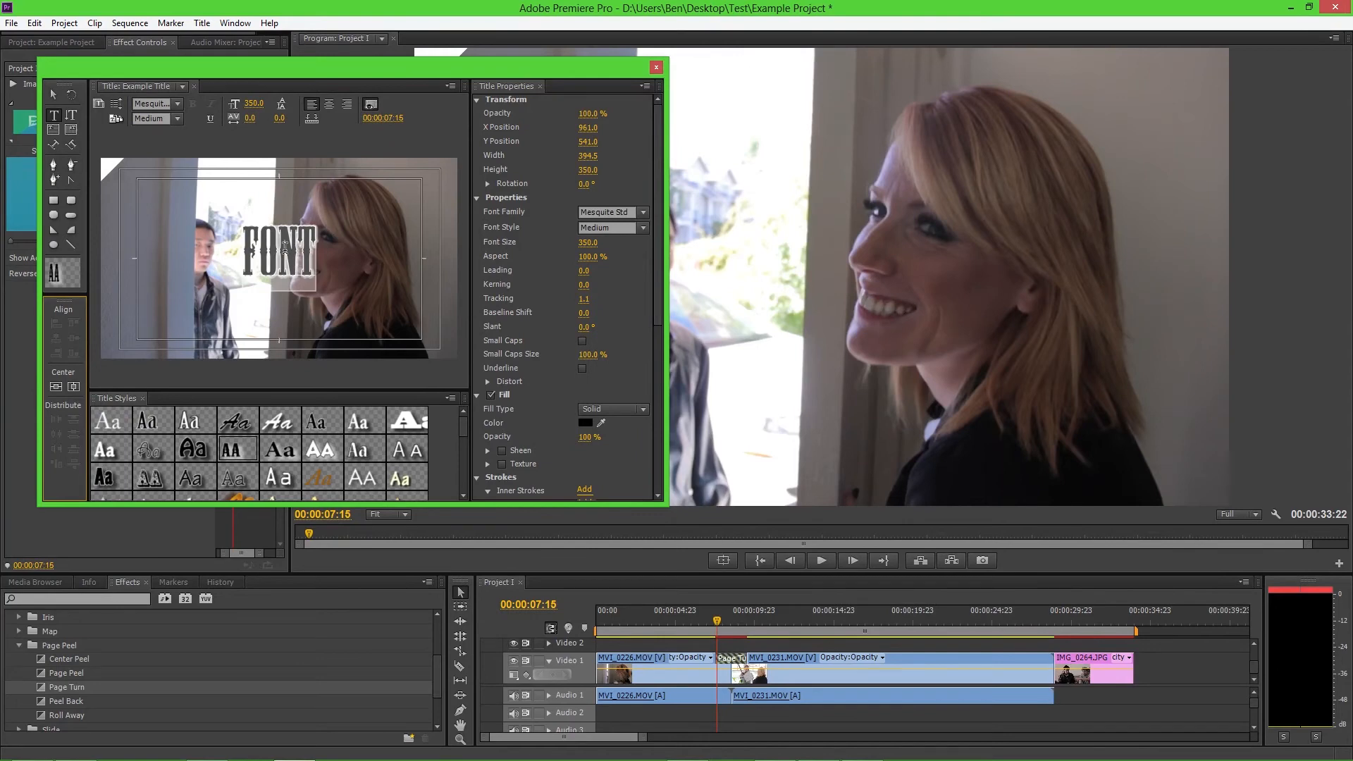
click(655, 68)
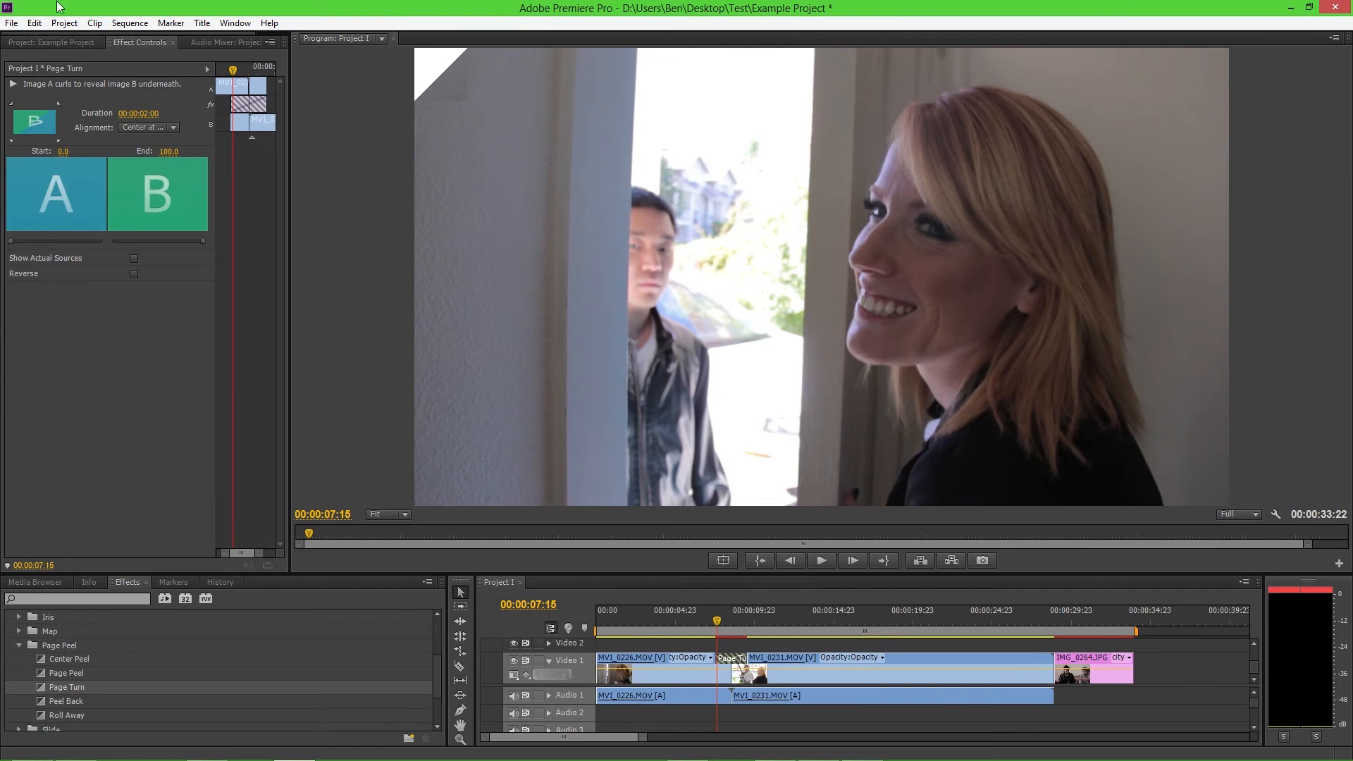
Step: Place Example Title on Video 1 directly after IMG_0264.JPG and view it at 00:00:36:11
click(39, 41)
click(52, 121)
click(35, 121)
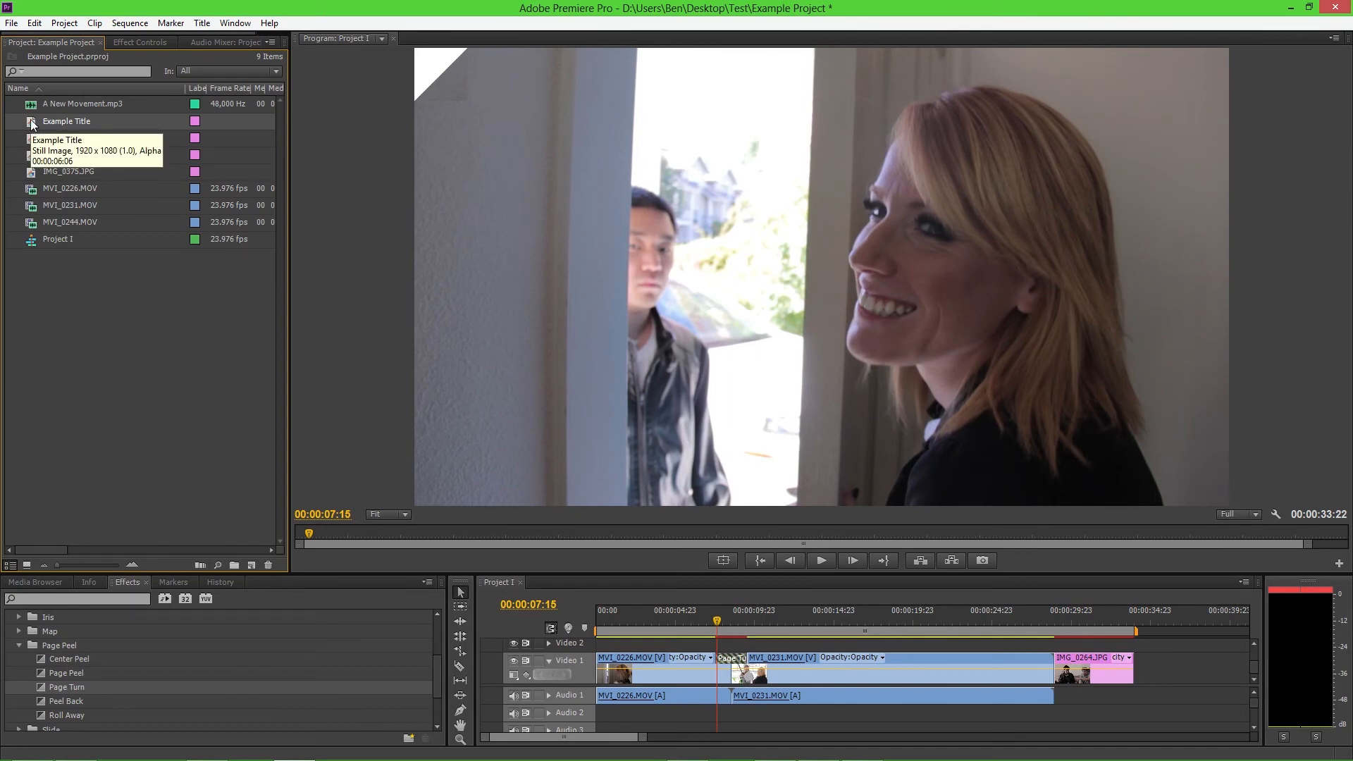
drag(32, 124, 1145, 675)
drag(1153, 611, 1174, 614)
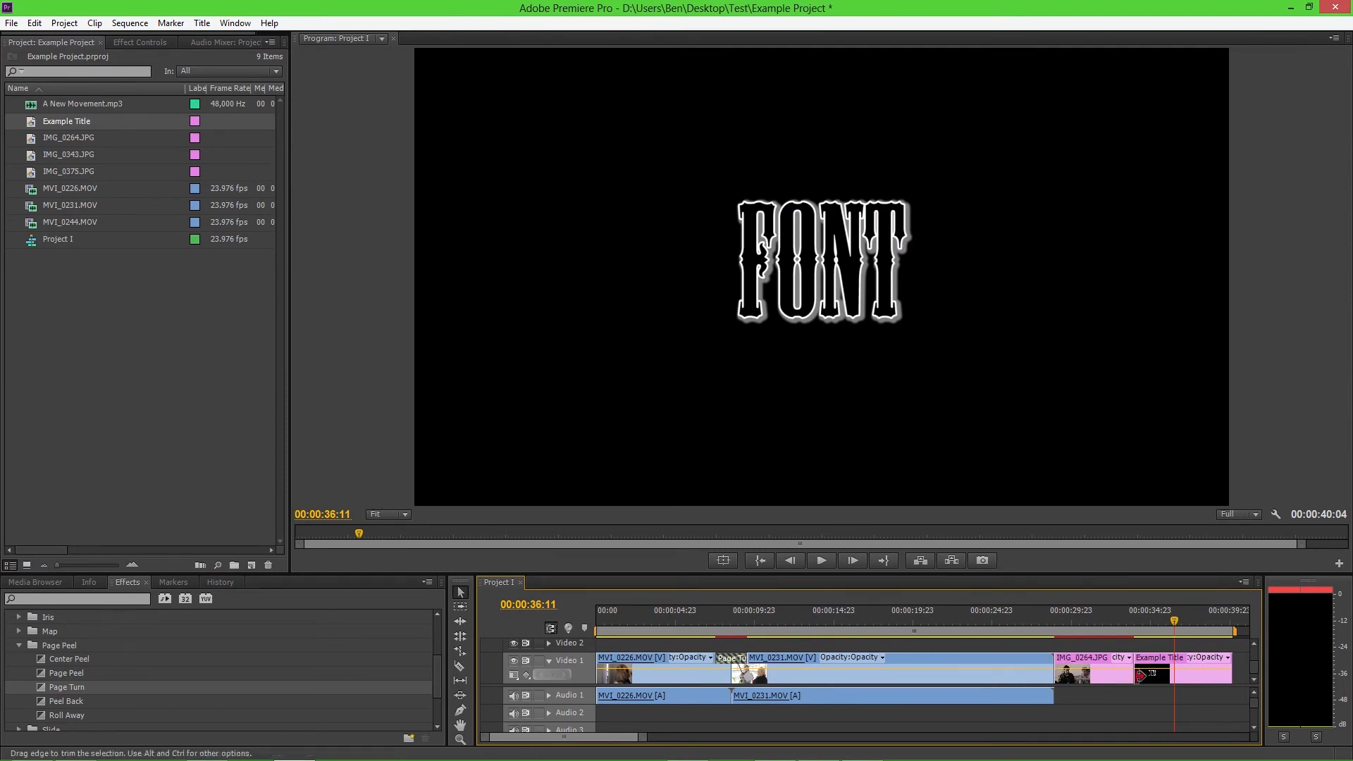
Step: Overlay Example Title on Video 2 above MVI_0231.MOV, preview it at 00:00:23:02, and return it to Video 1 after IMG_0264.JPG
drag(1156, 669, 962, 612)
click(958, 612)
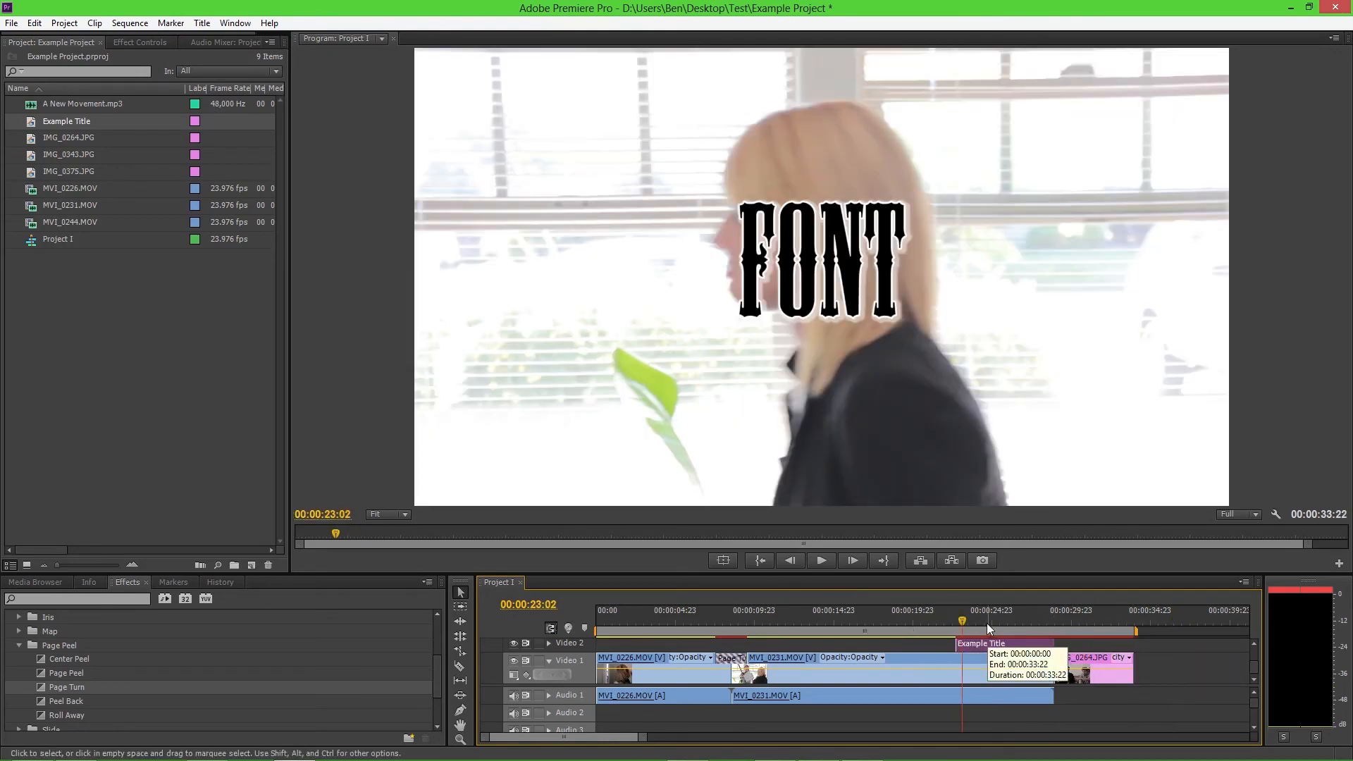
drag(965, 618, 1175, 678)
drag(1176, 674, 1176, 674)
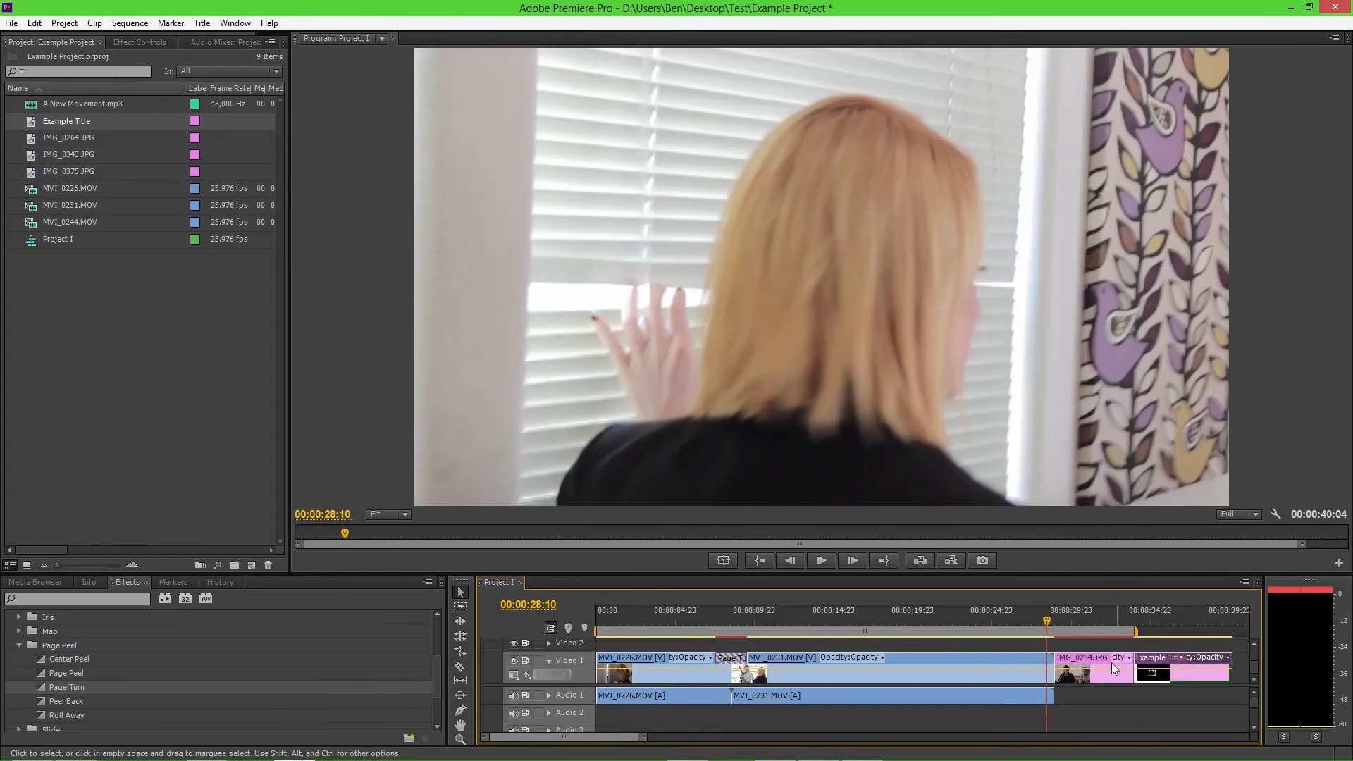
Step: Try placing IMG_0264.JPG on Video 2 above Example Title, and preview the overlap at 00:00:35:09
drag(1087, 674, 1171, 645)
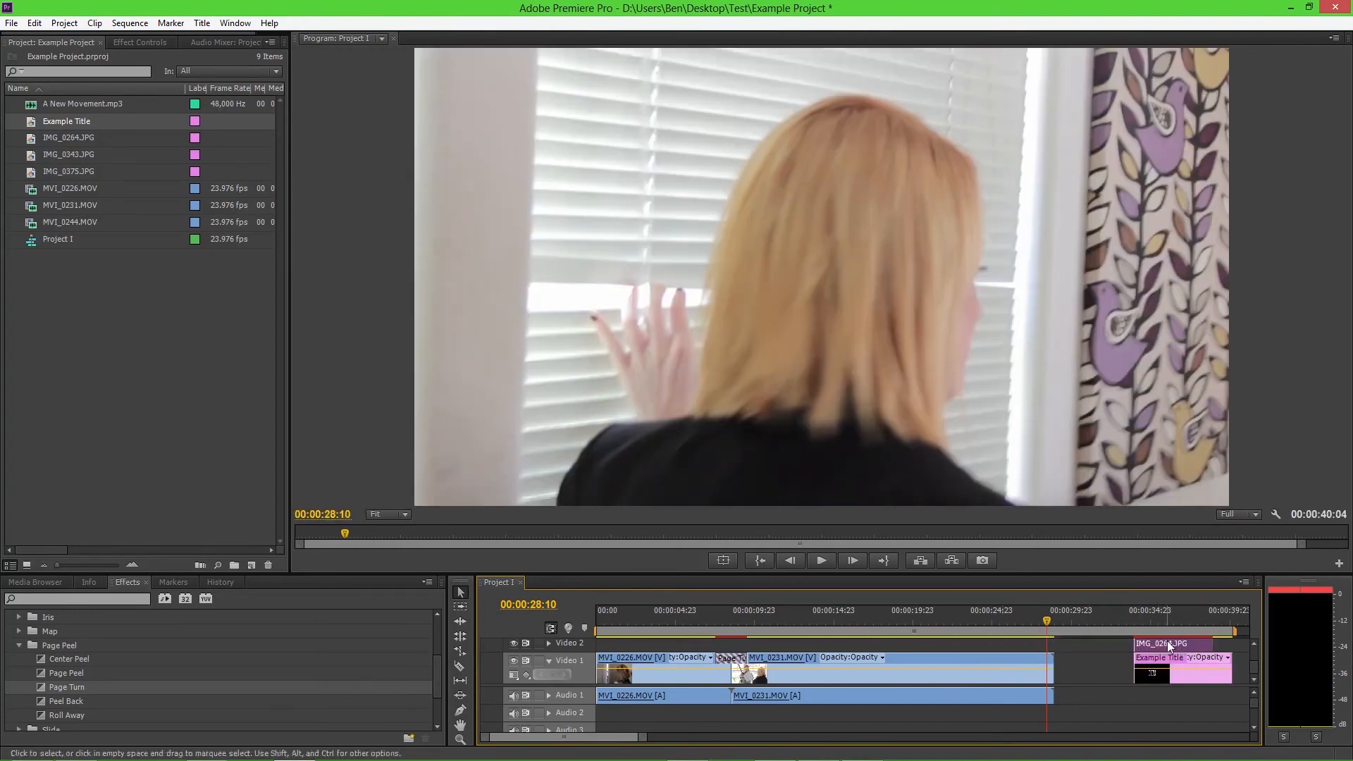
key(ctrl+s)
click(1154, 645)
click(1154, 647)
click(1044, 662)
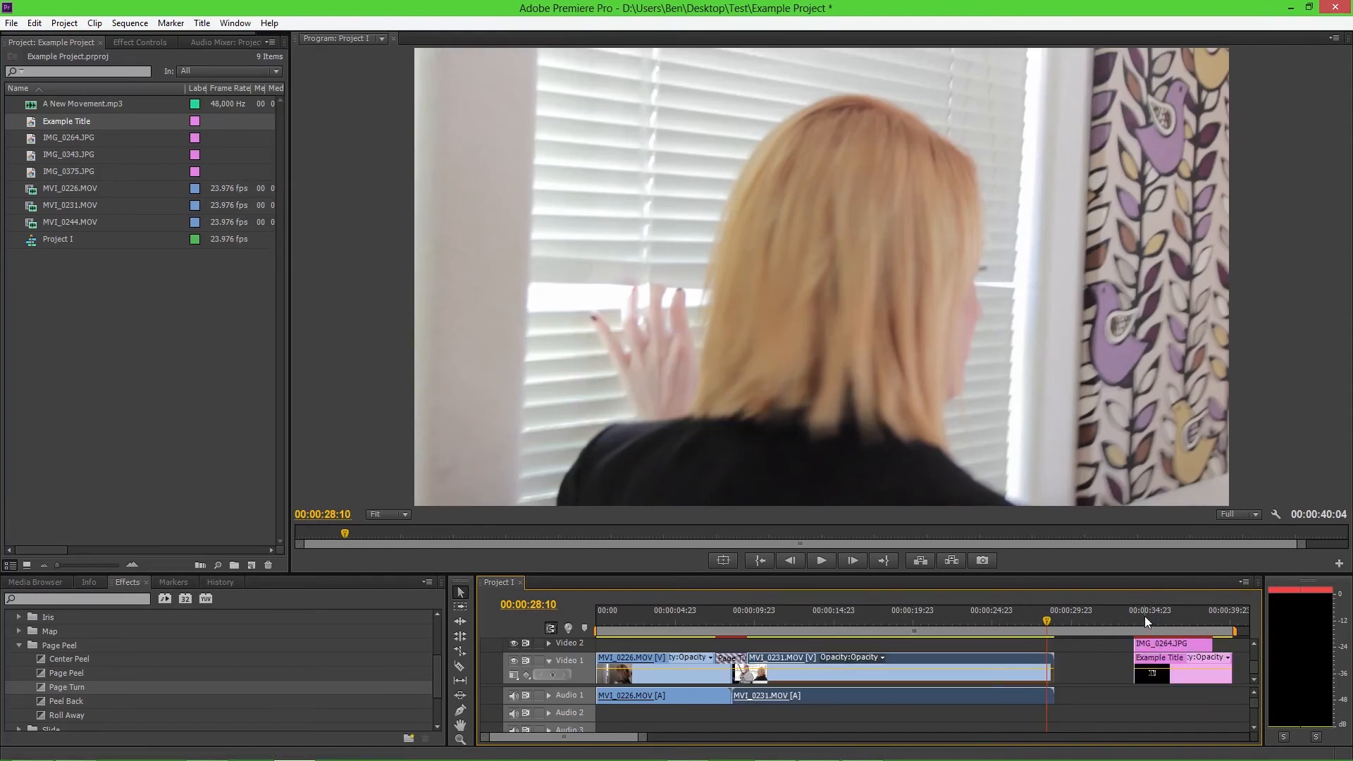
drag(1144, 616, 1156, 616)
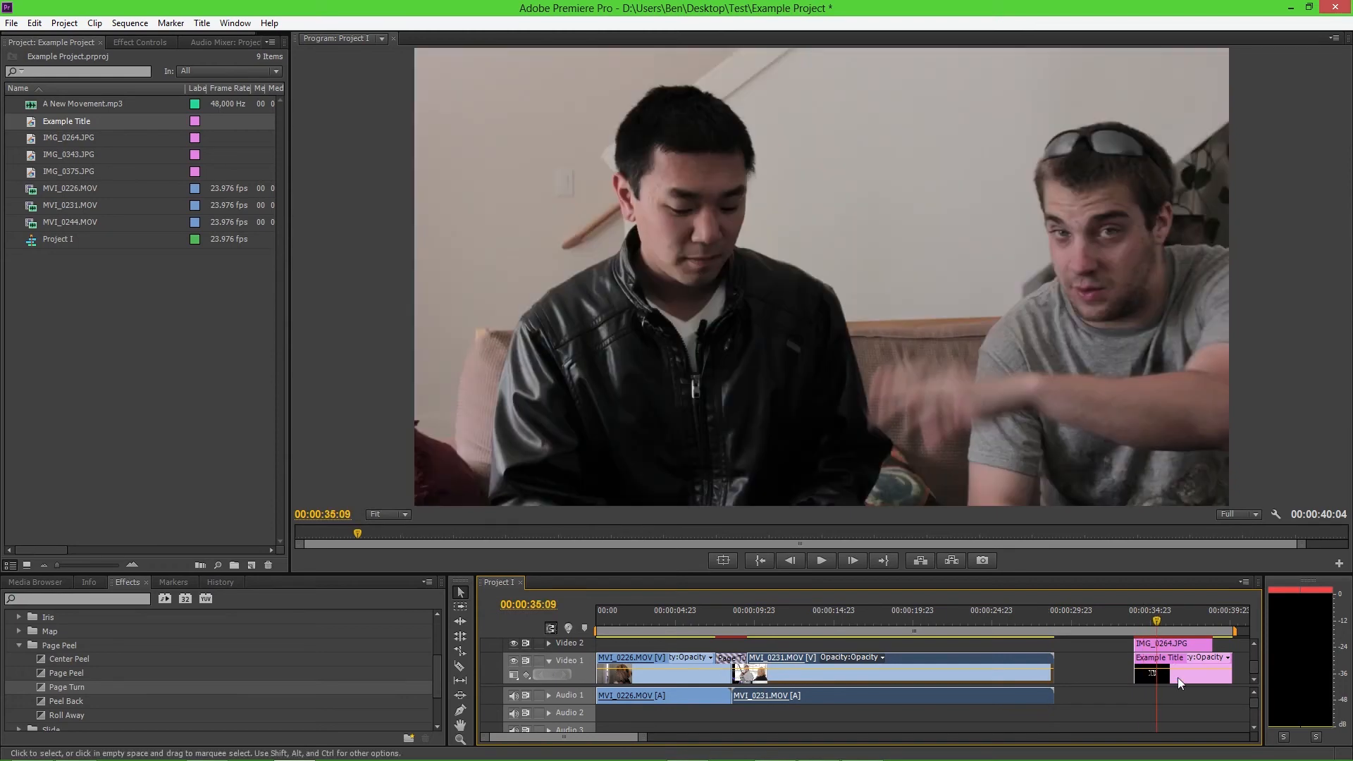
click(1164, 661)
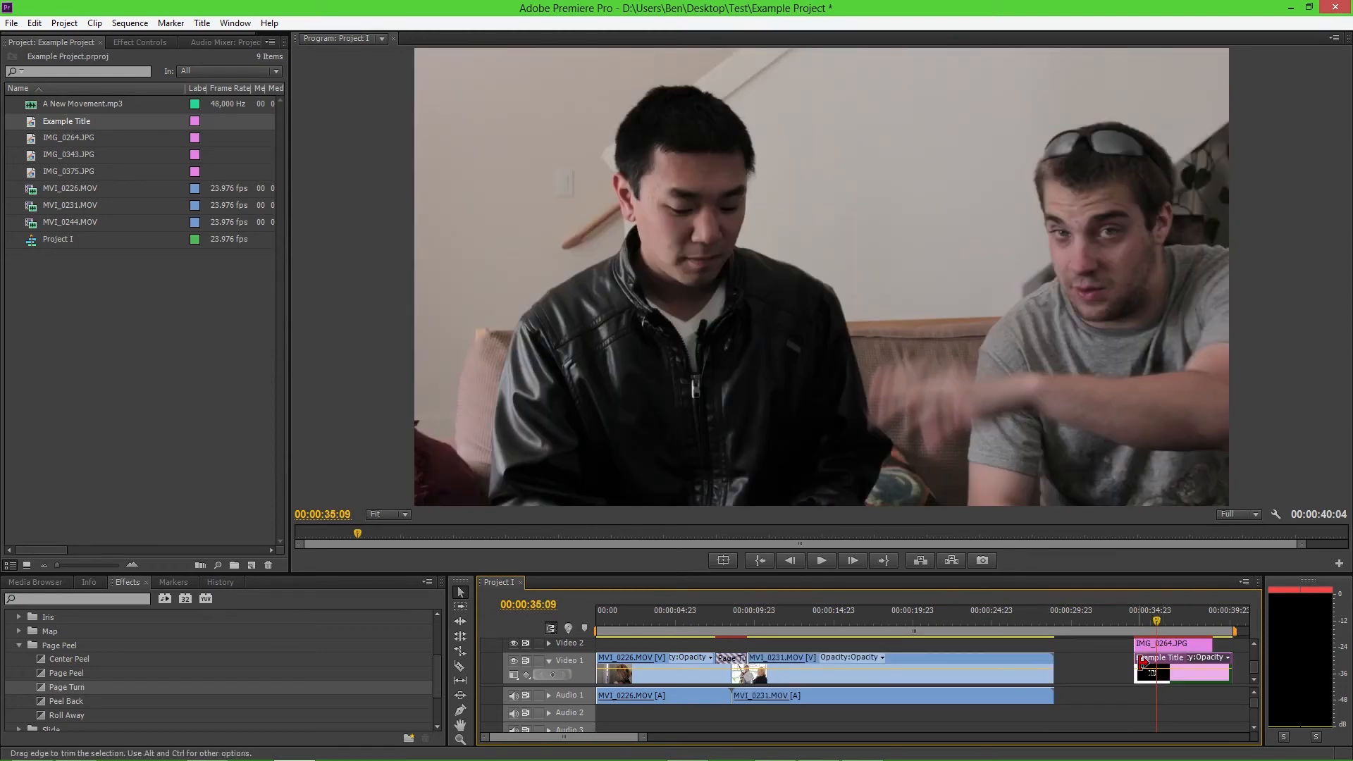
Step: Undo the last clip moves back to Example Title on Video 2 above MVI_0231.MOV, and preview it at 00:00:25:12
key(ctrl+z)
key(ctrl+z)
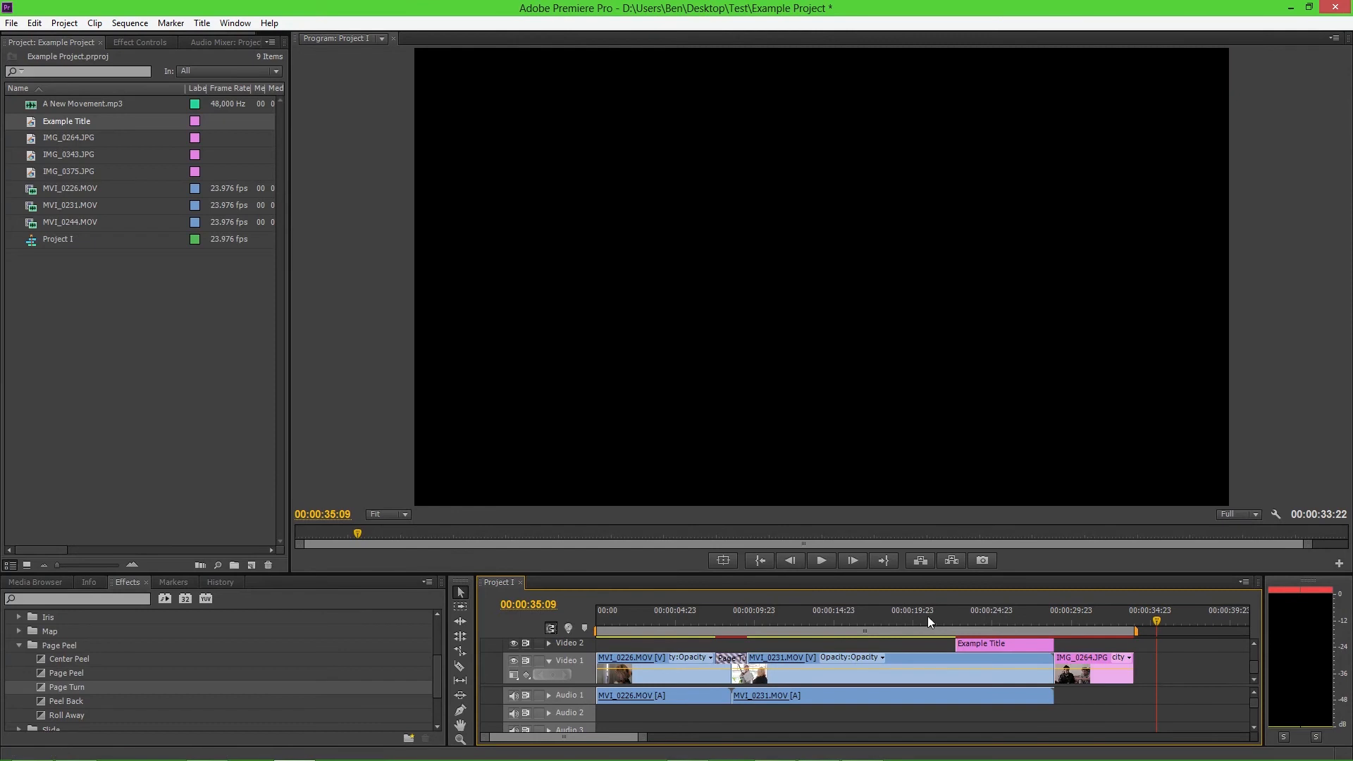
click(993, 616)
click(1000, 614)
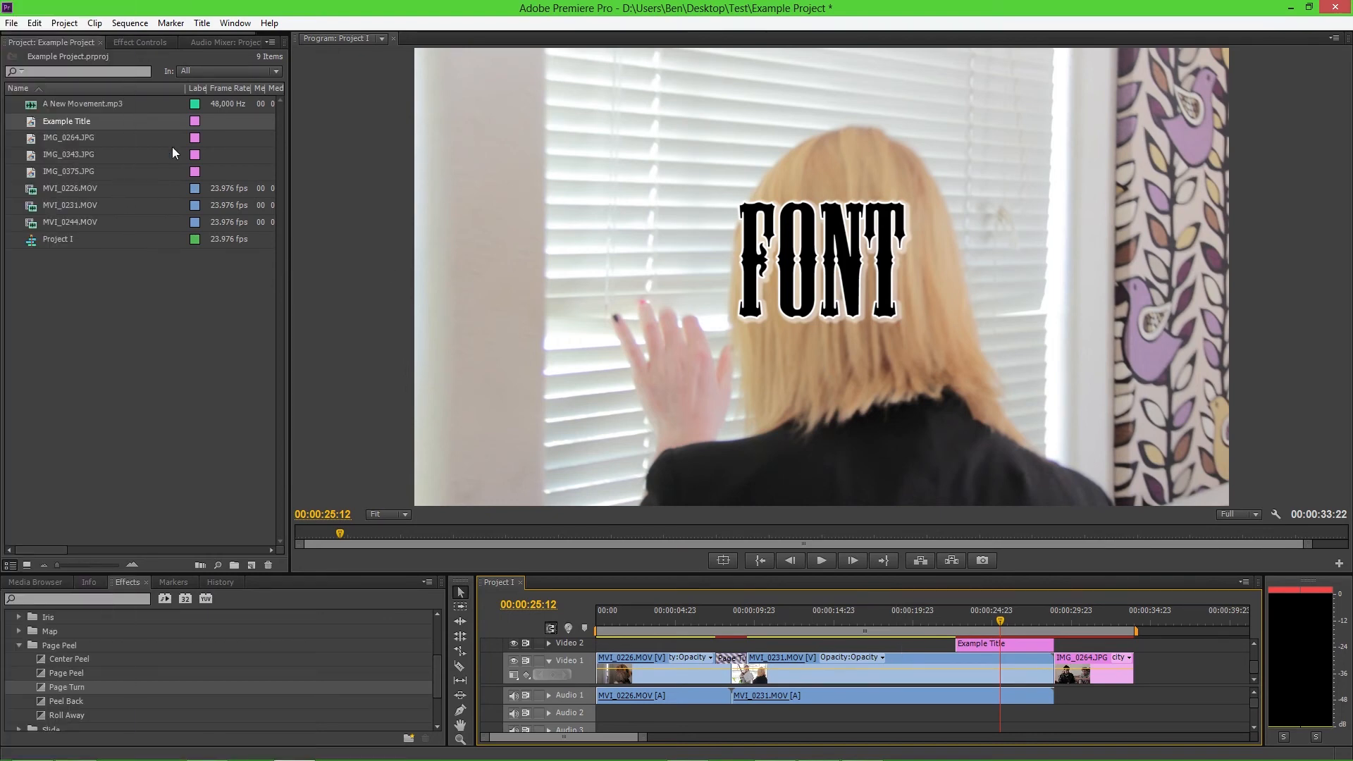
Step: Look at the media export options, and preview the sequence at 00:00:13:22 and 00:00:05:22
click(11, 22)
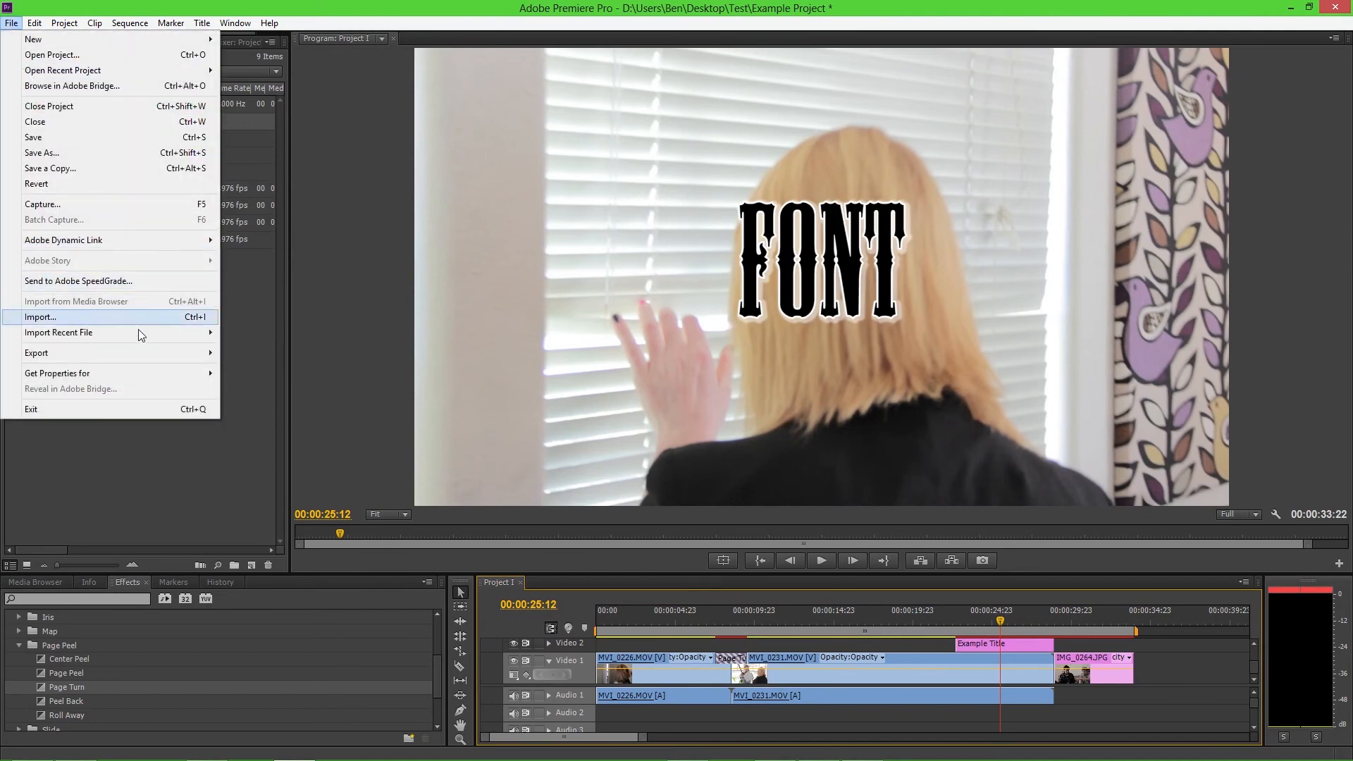
mouse_move(145, 353)
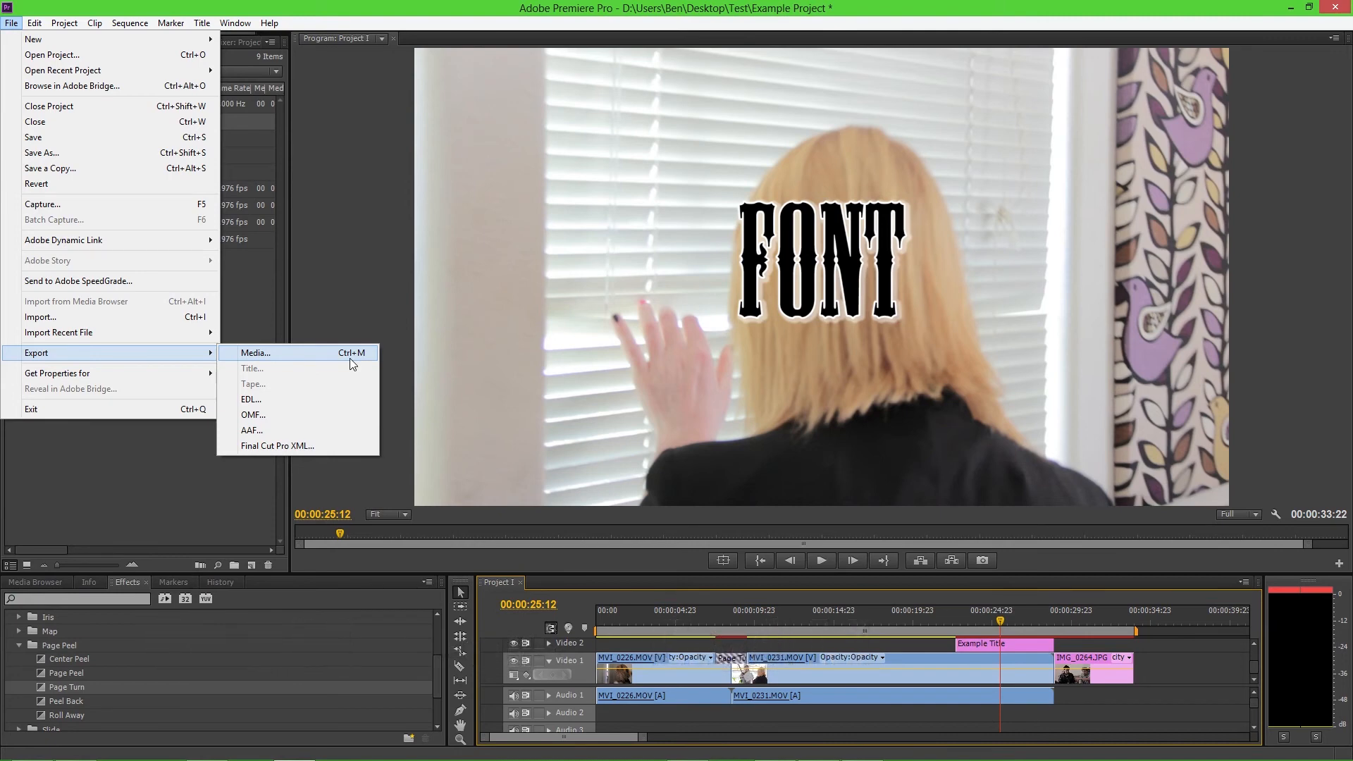
click(817, 629)
click(818, 628)
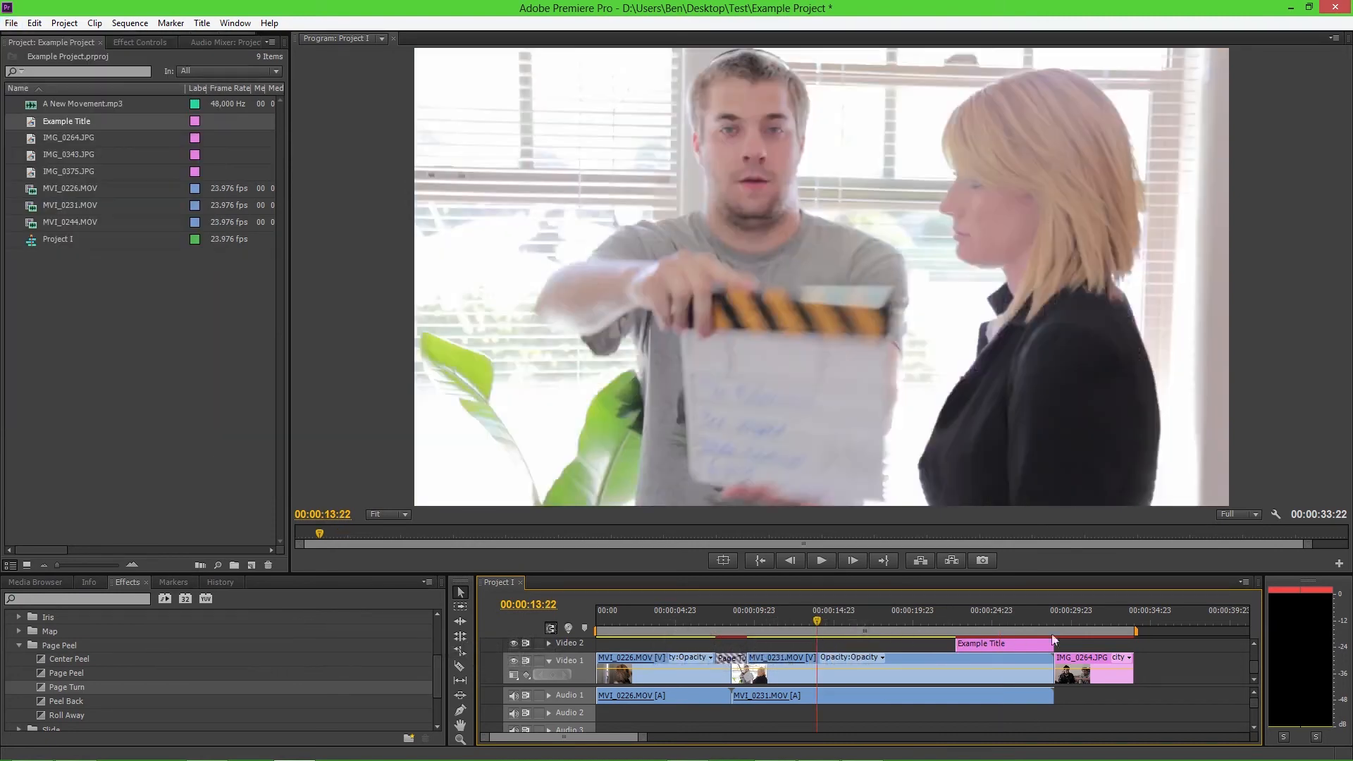
drag(796, 624, 689, 618)
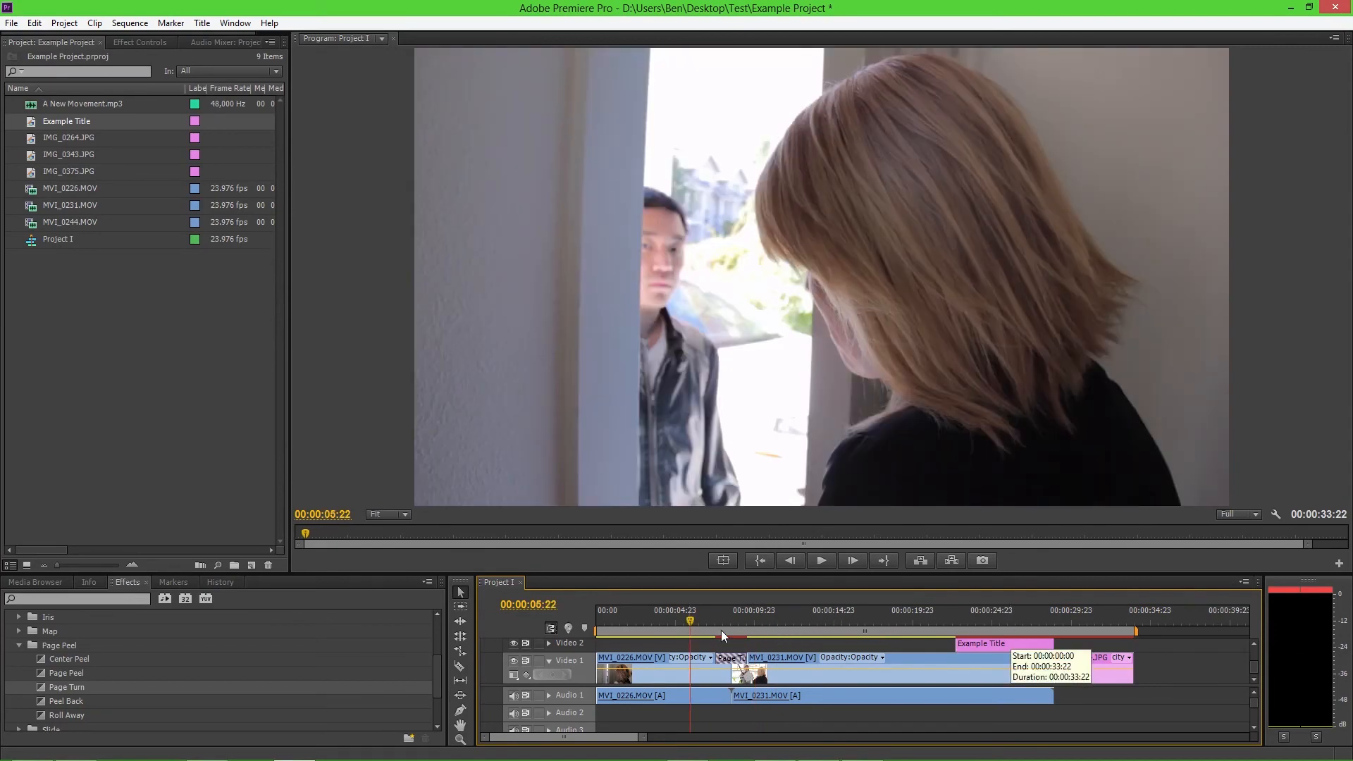
Step: Shorten the work area to end where Example Title starts, check the frame at 00:00:22:17, and restore it to the full sequence
drag(1136, 631, 957, 631)
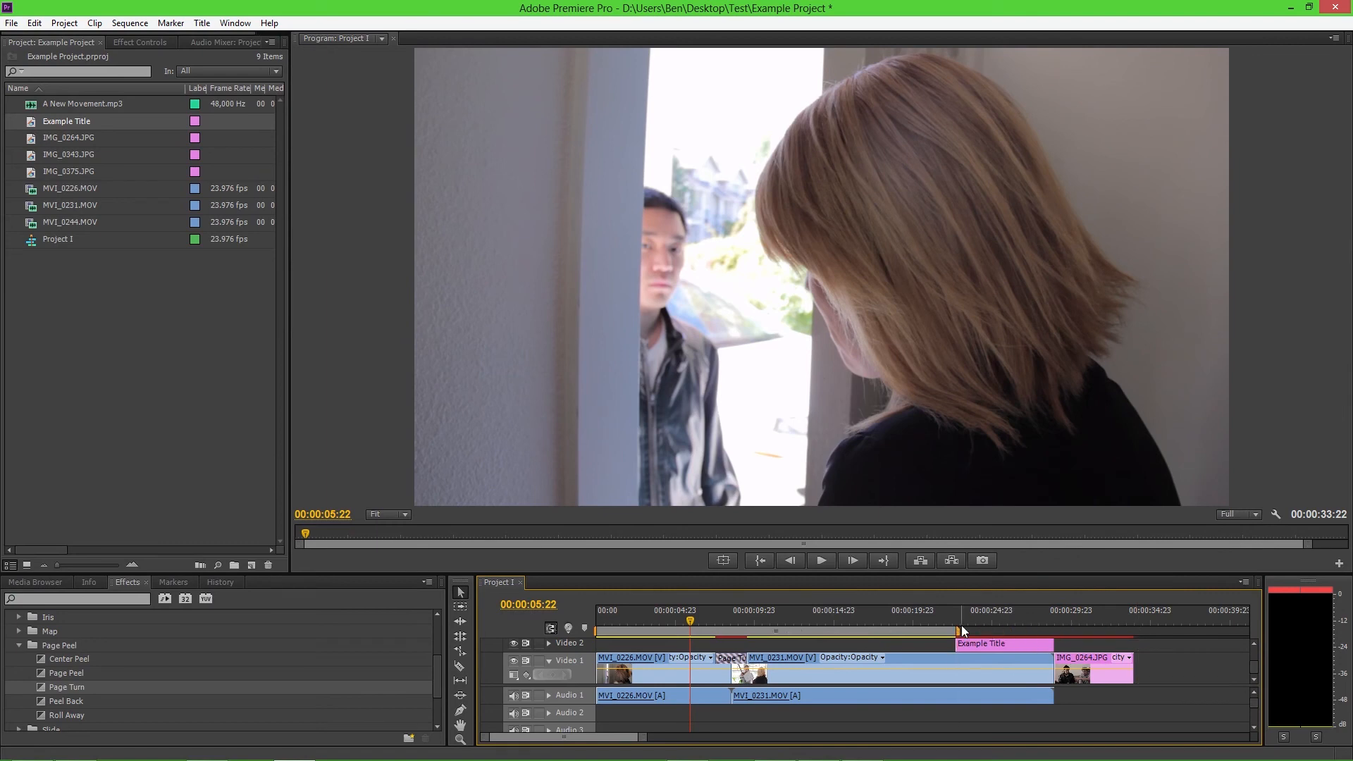
drag(598, 614, 957, 620)
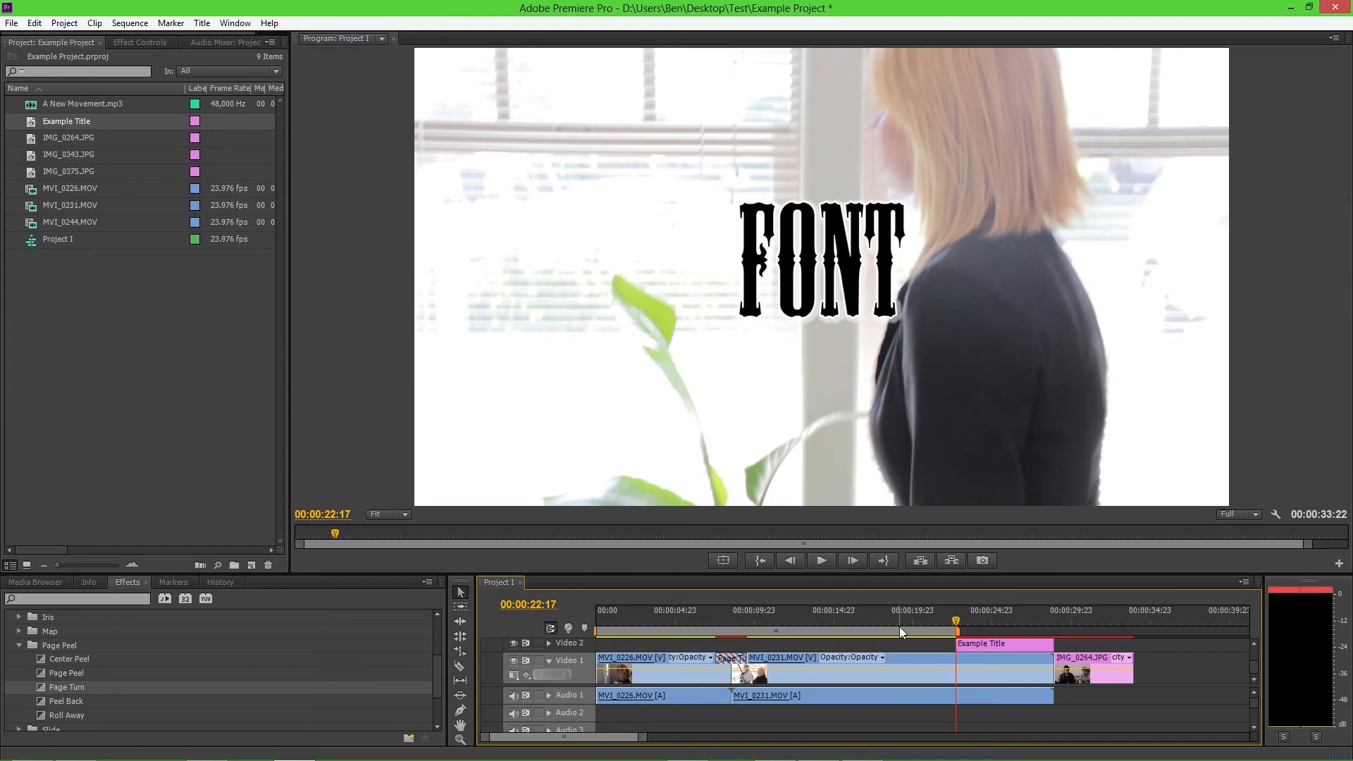
scroll(899, 627, down, 2)
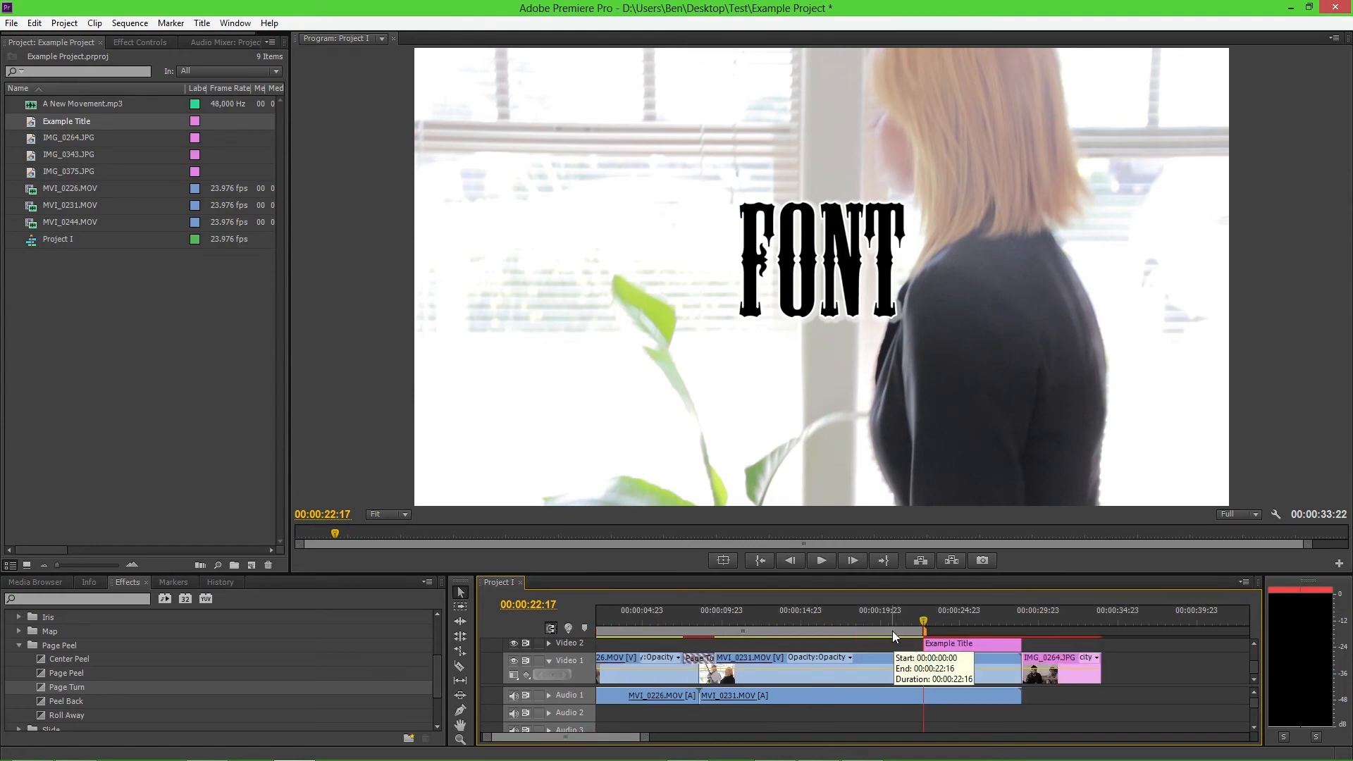
double_click(841, 629)
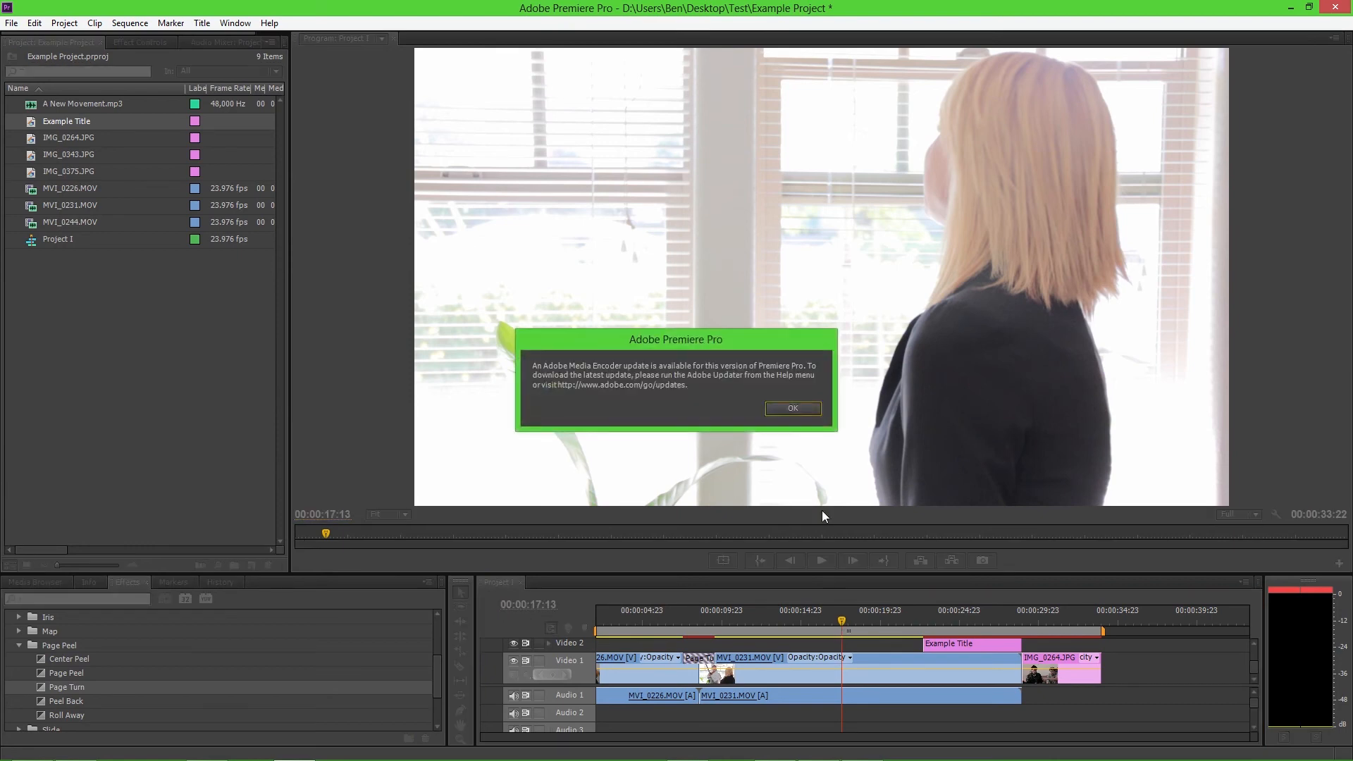
Step: Open the media export settings for the sequence and choose the H.264 format with the HD 1080p 29.97 preset
click(789, 408)
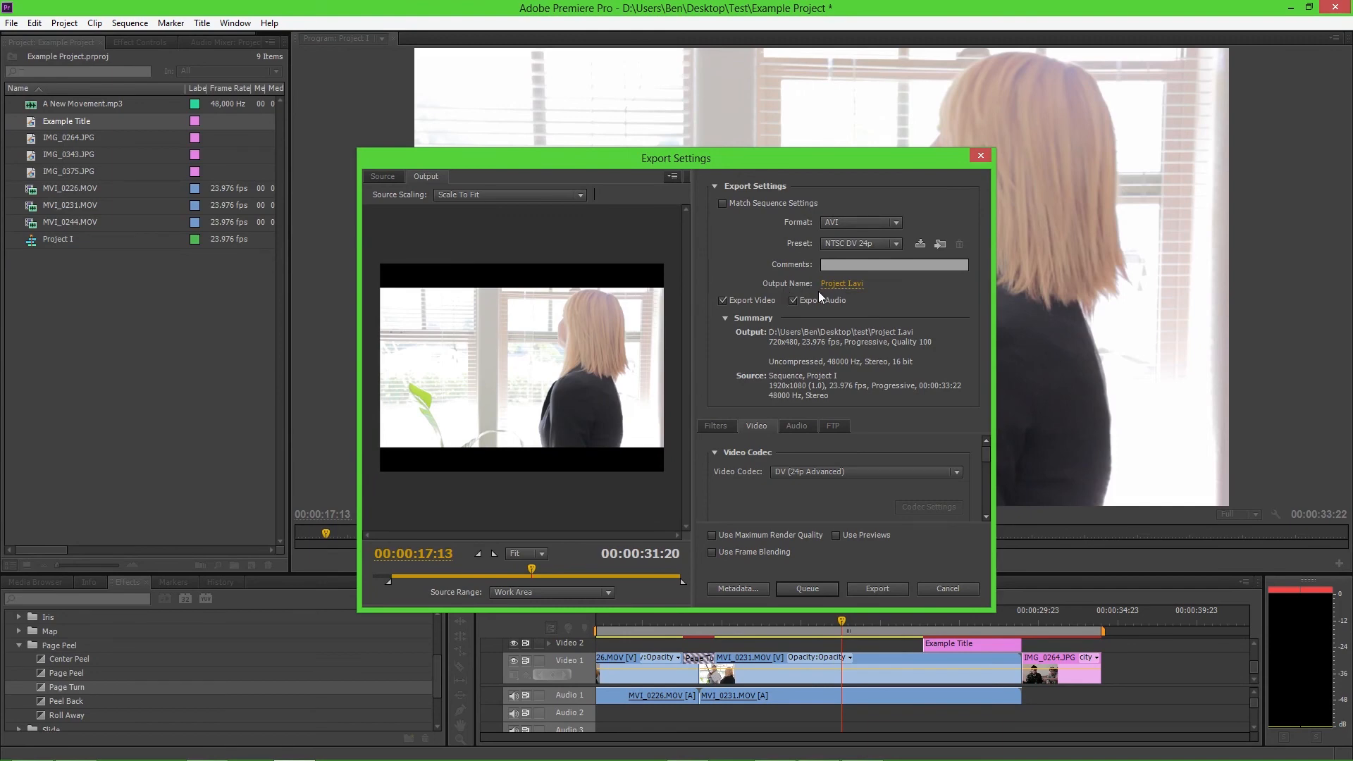
click(895, 223)
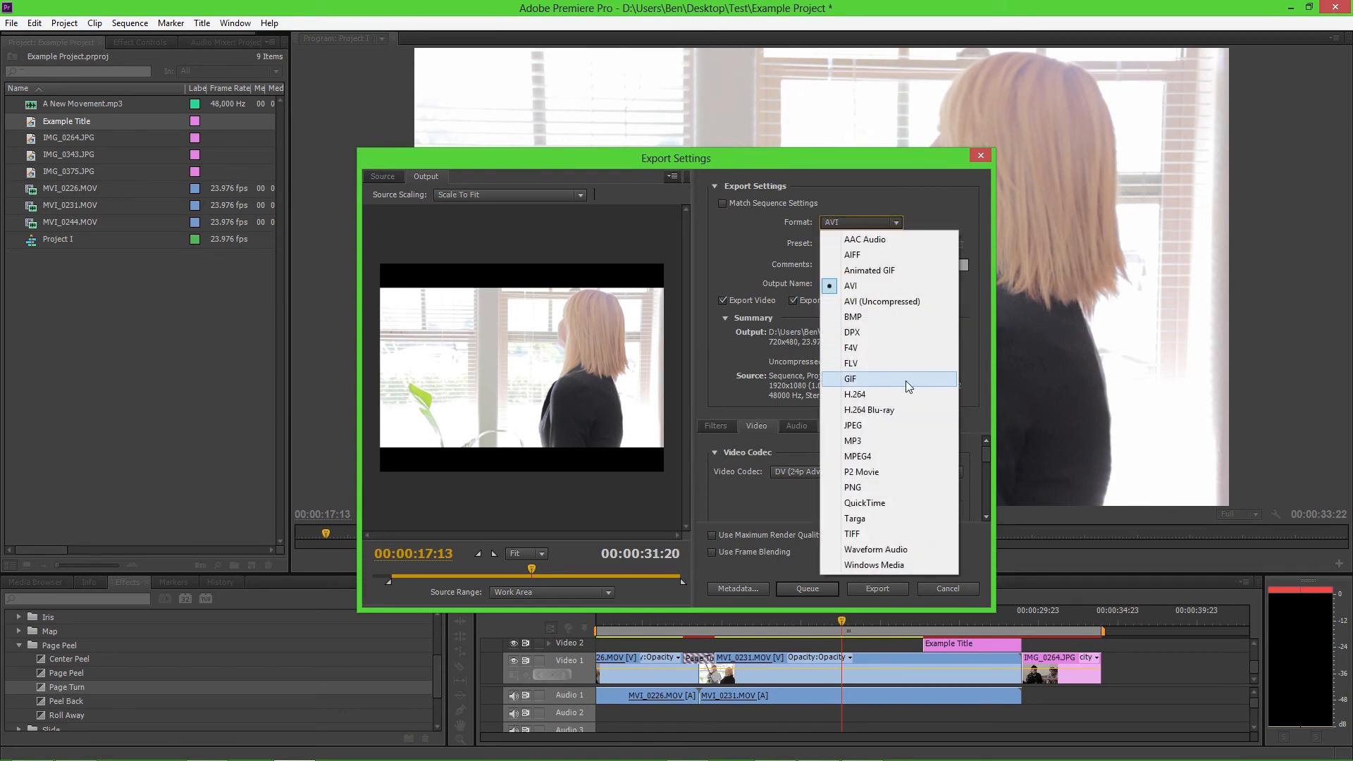
click(874, 399)
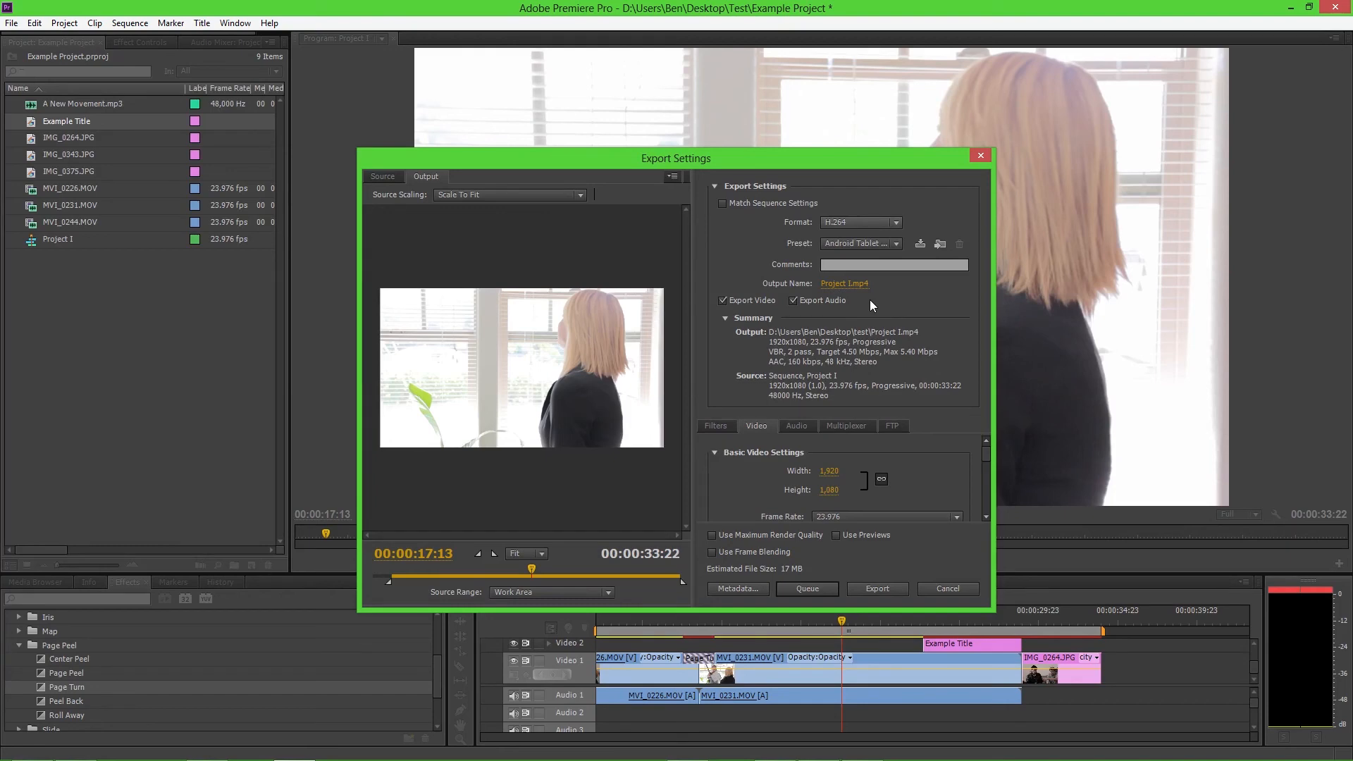
click(853, 243)
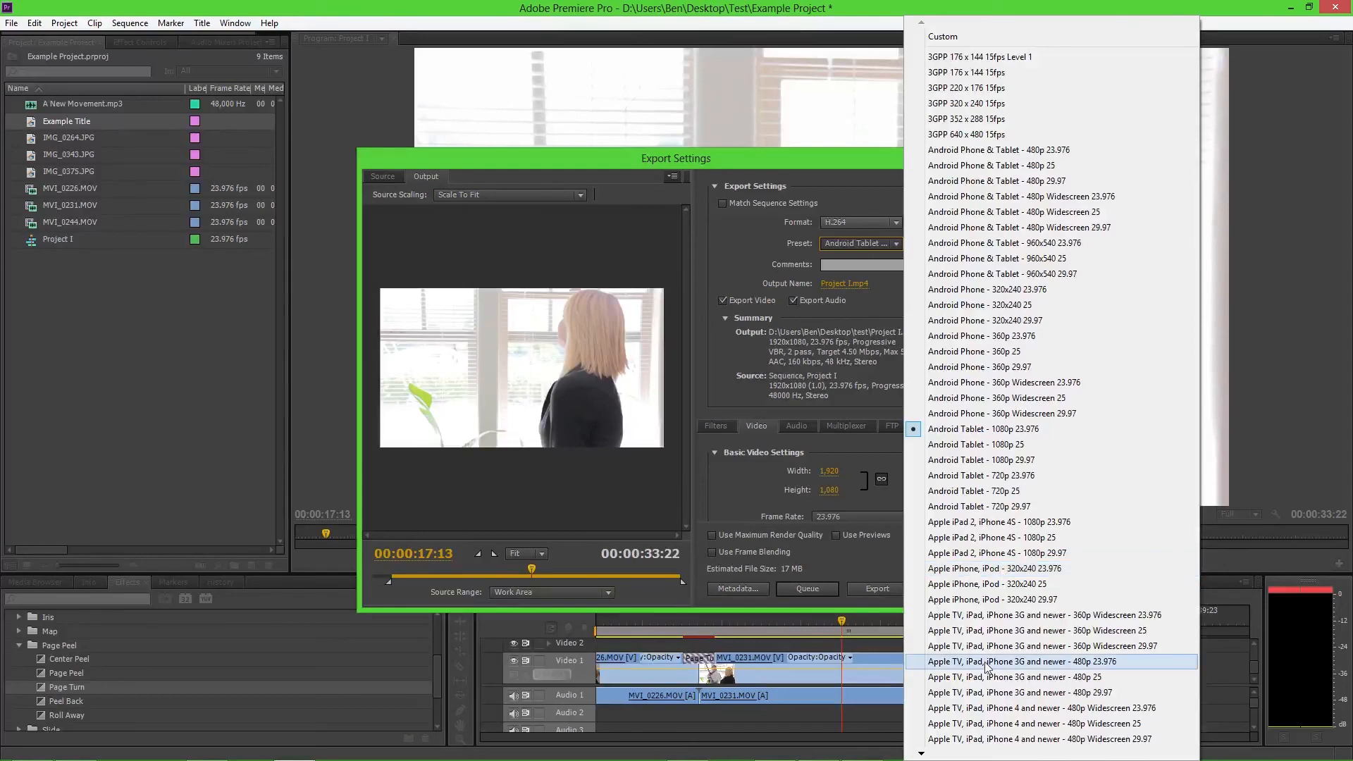
scroll(987, 668, down, 4)
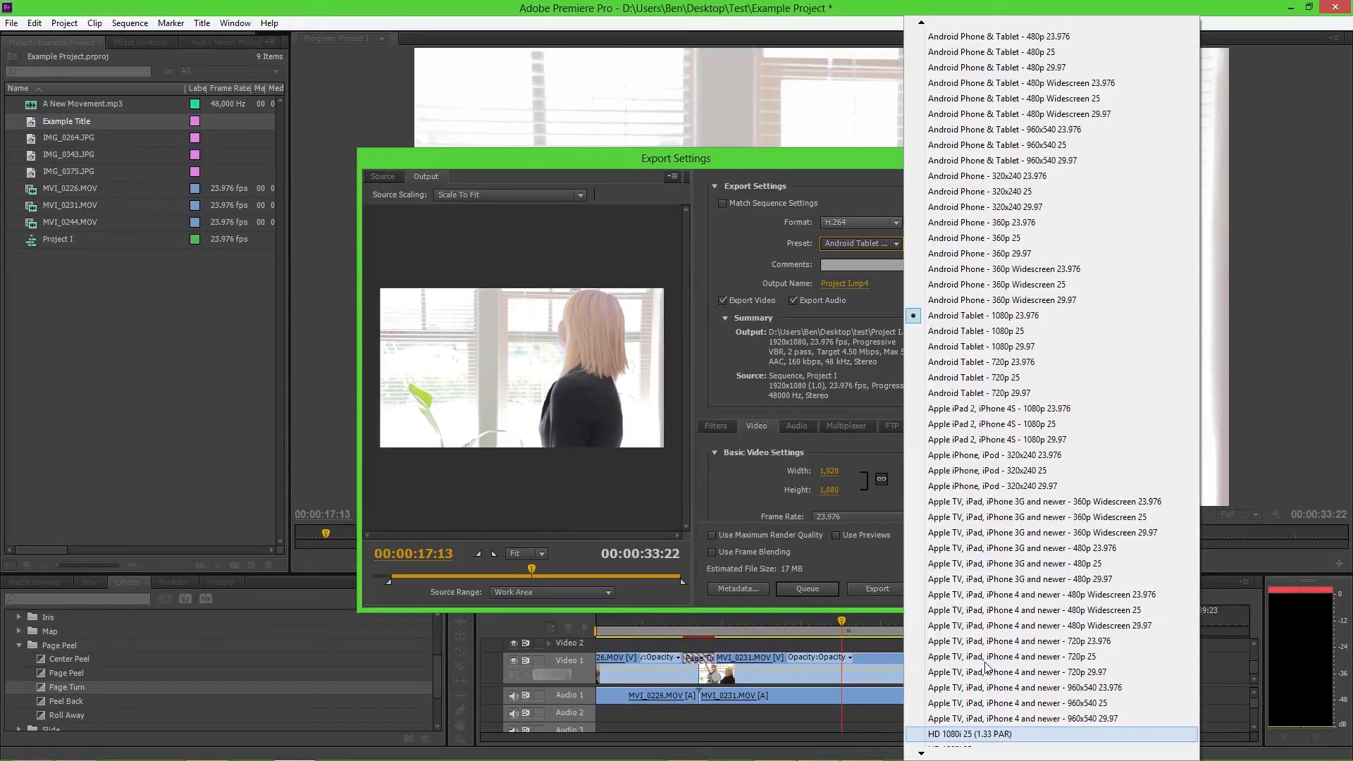
mouse_move(985, 756)
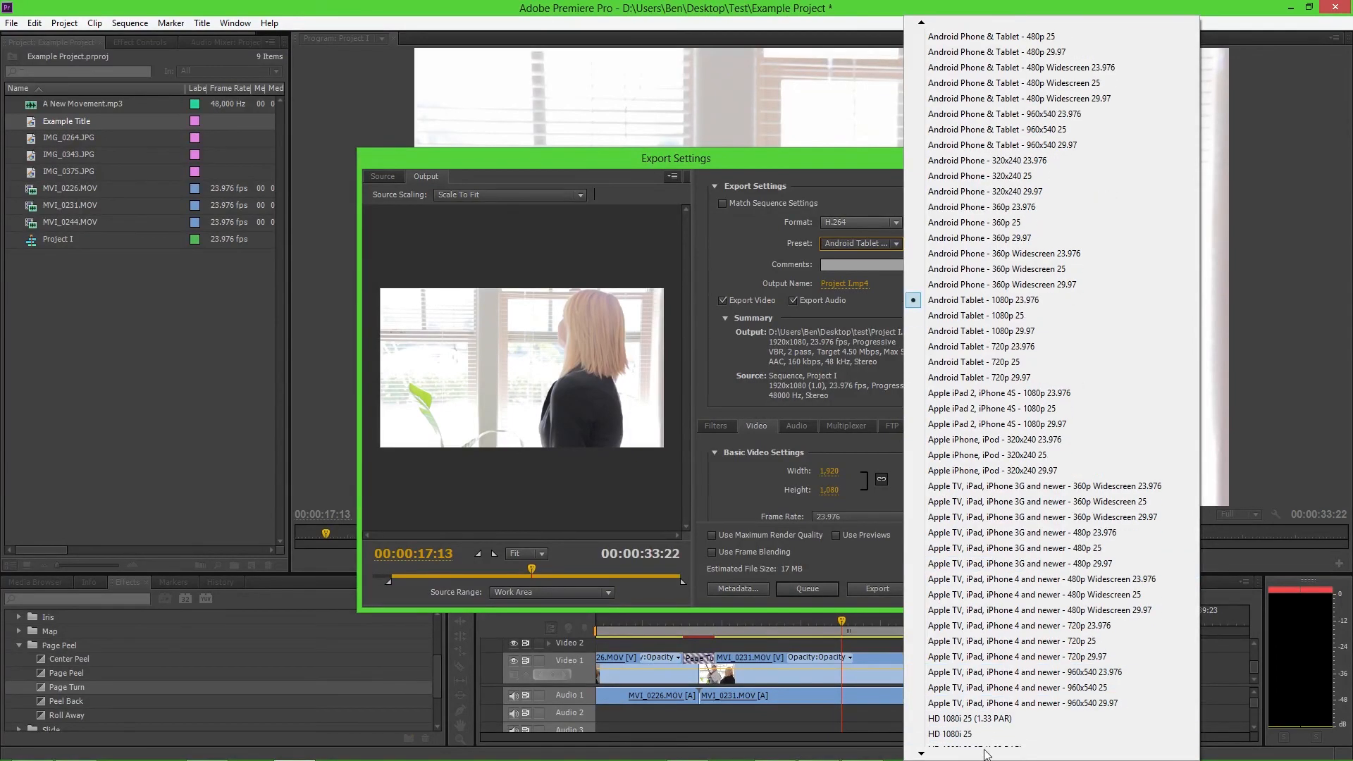
scroll(986, 752, down, 6)
scroll(989, 751, down, 1)
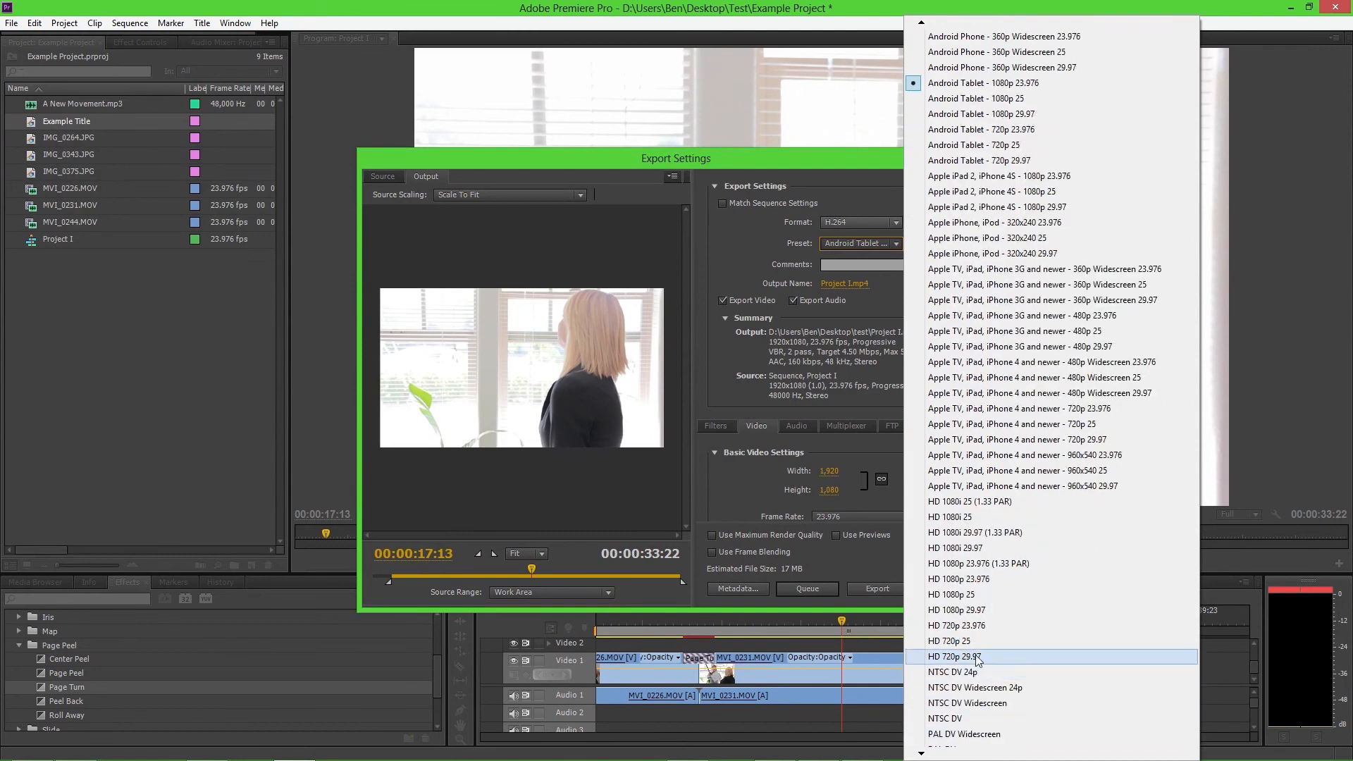
click(989, 610)
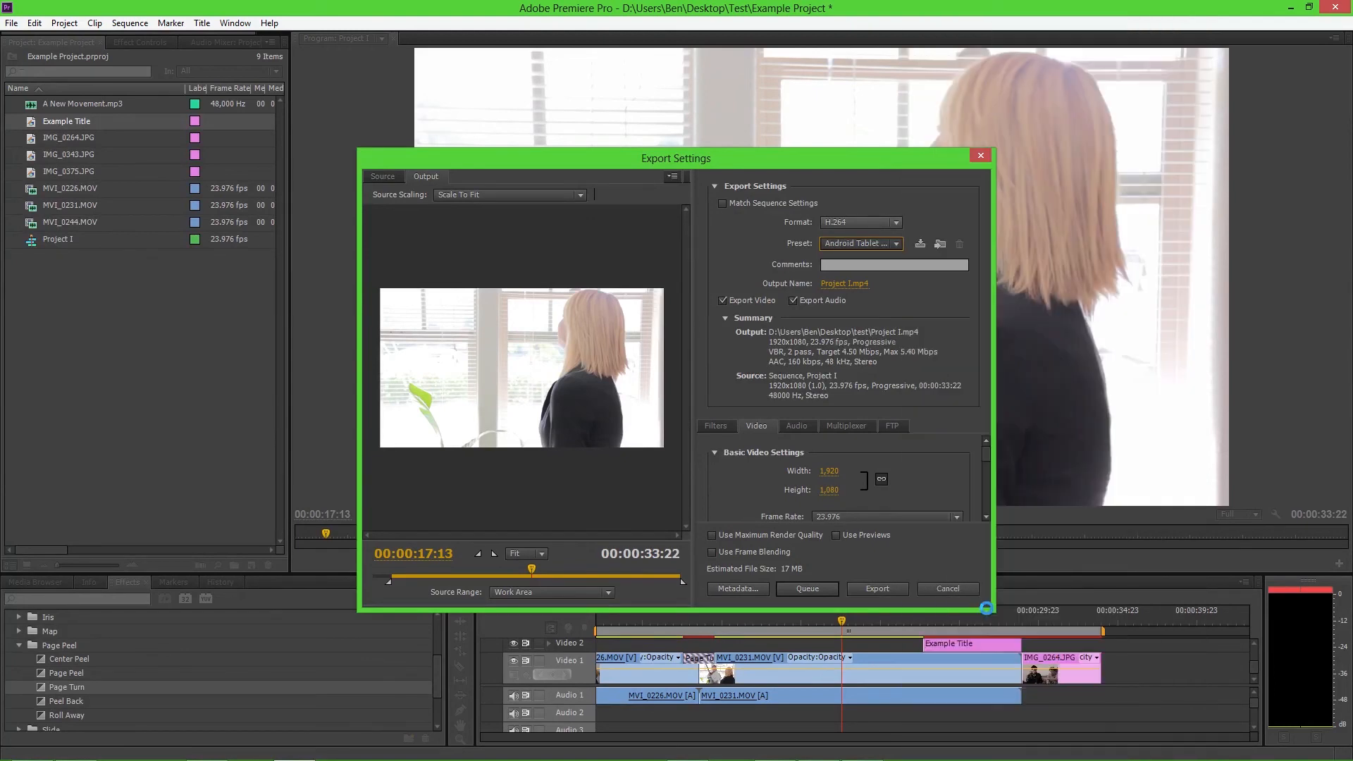
Step: Name the output file Example in the Test folder and export the sequence
click(848, 285)
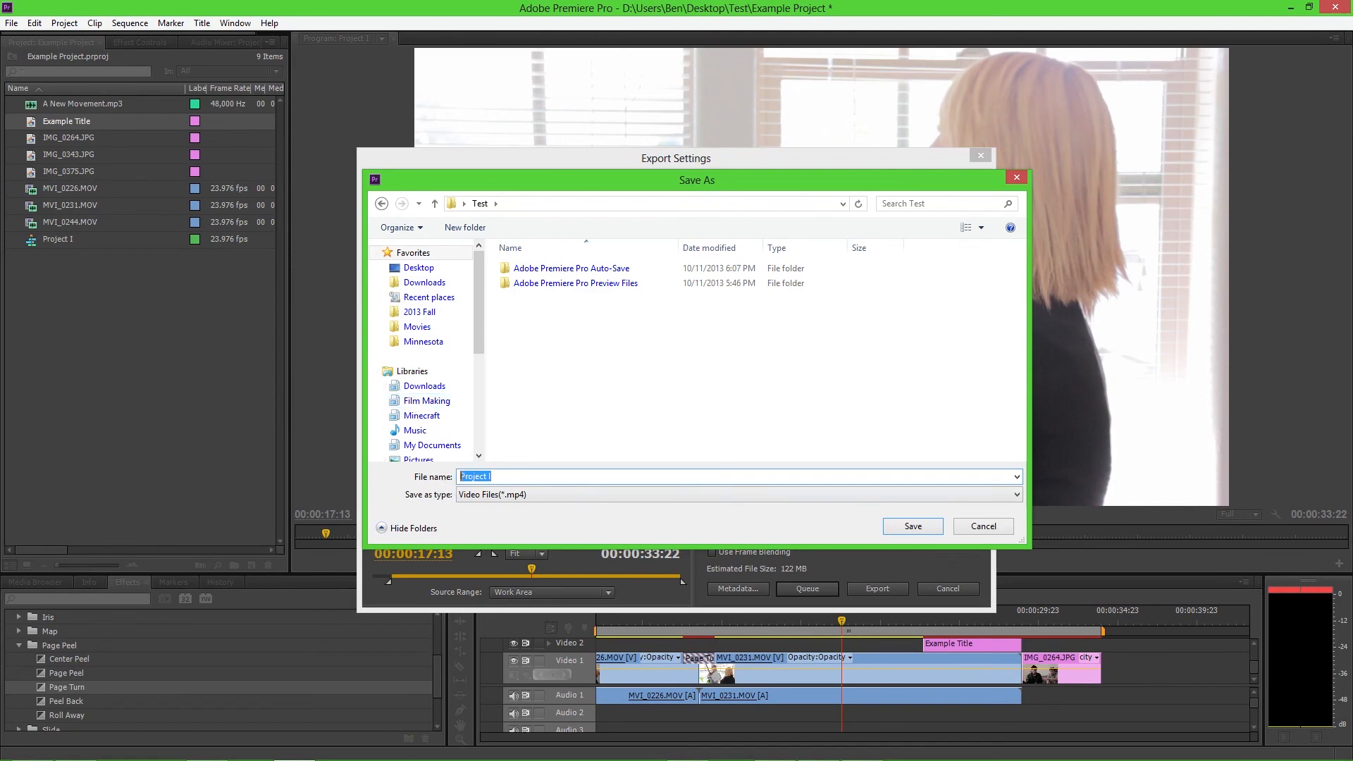
text(Example)
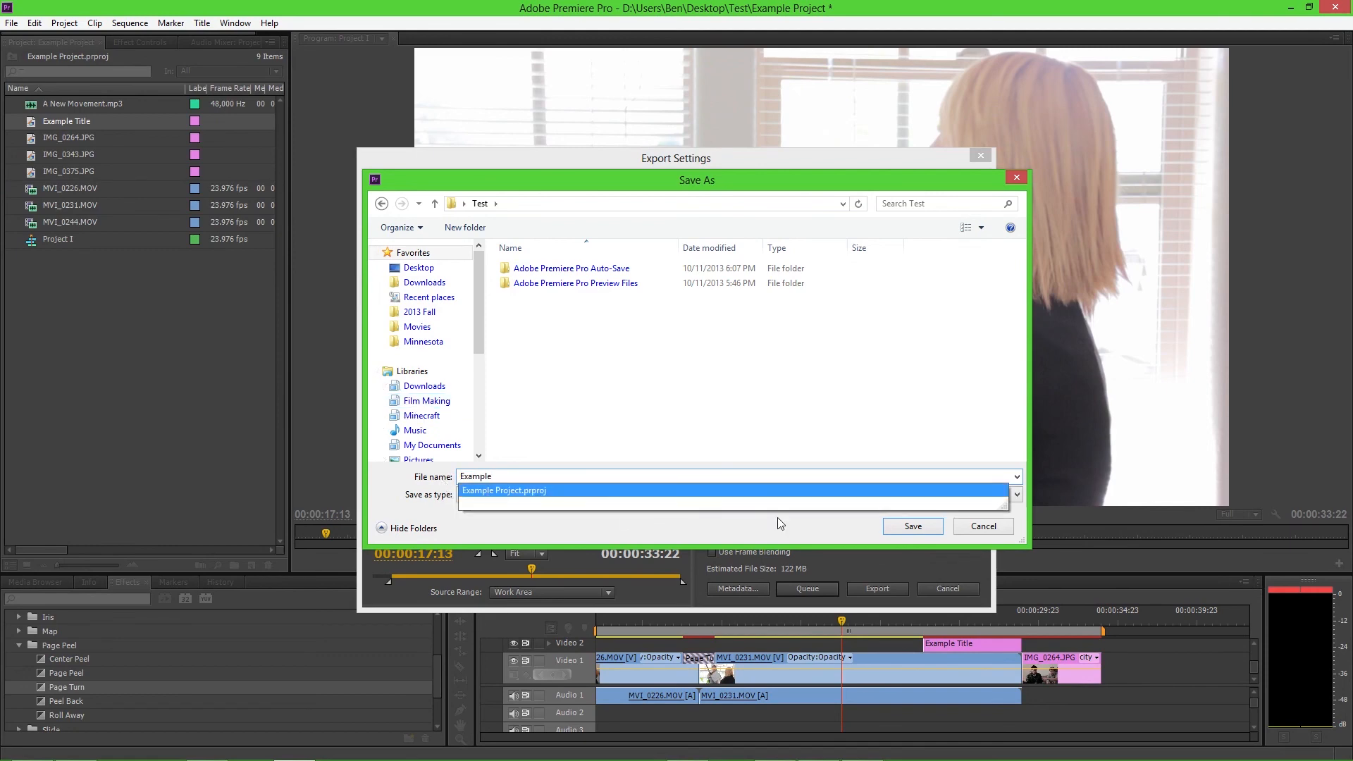
click(916, 527)
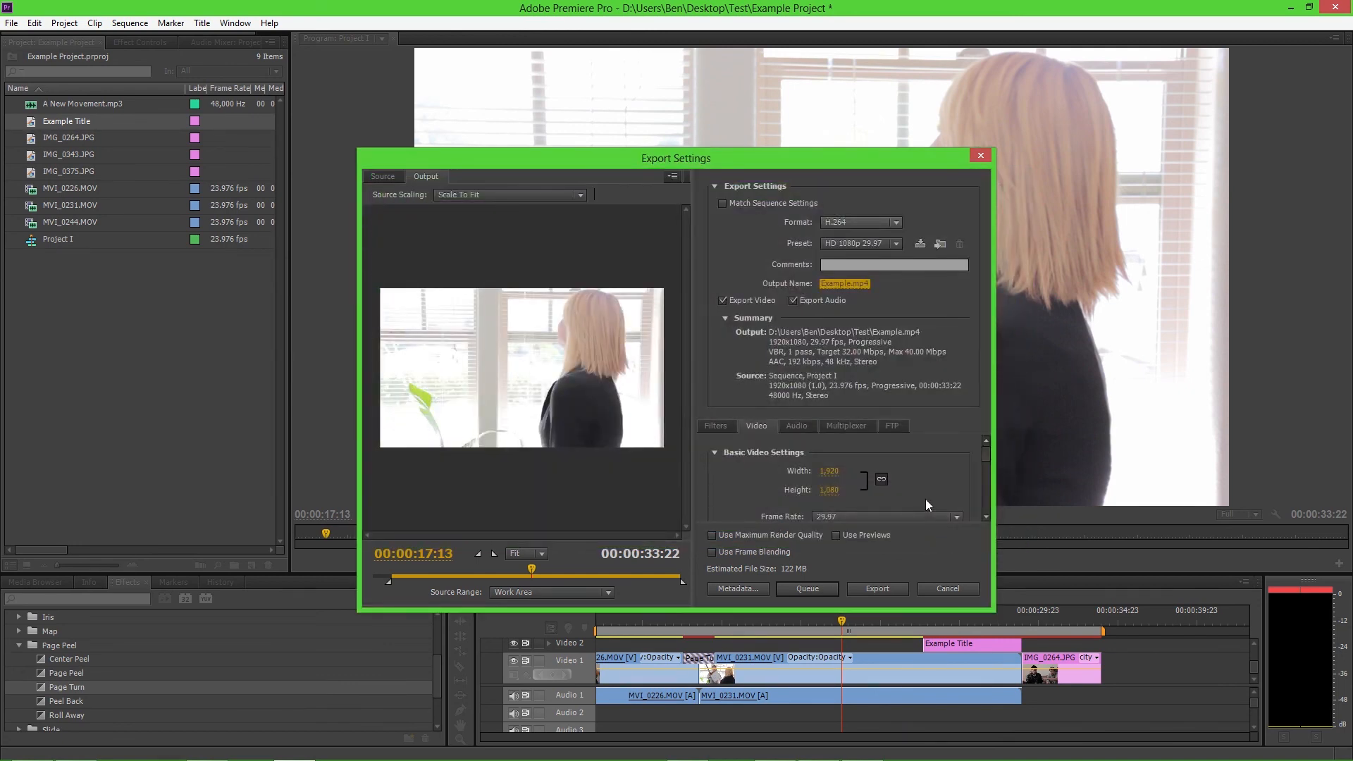
click(886, 590)
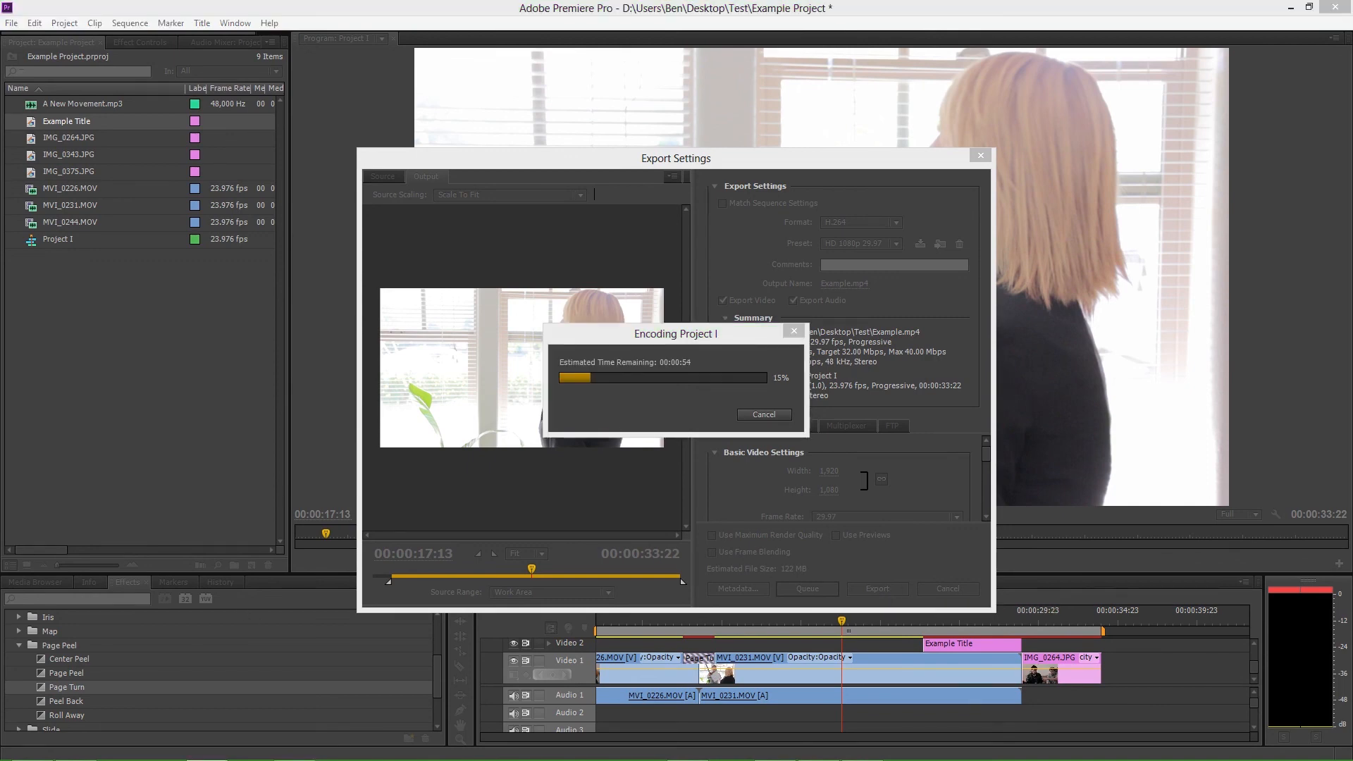
click(719, 422)
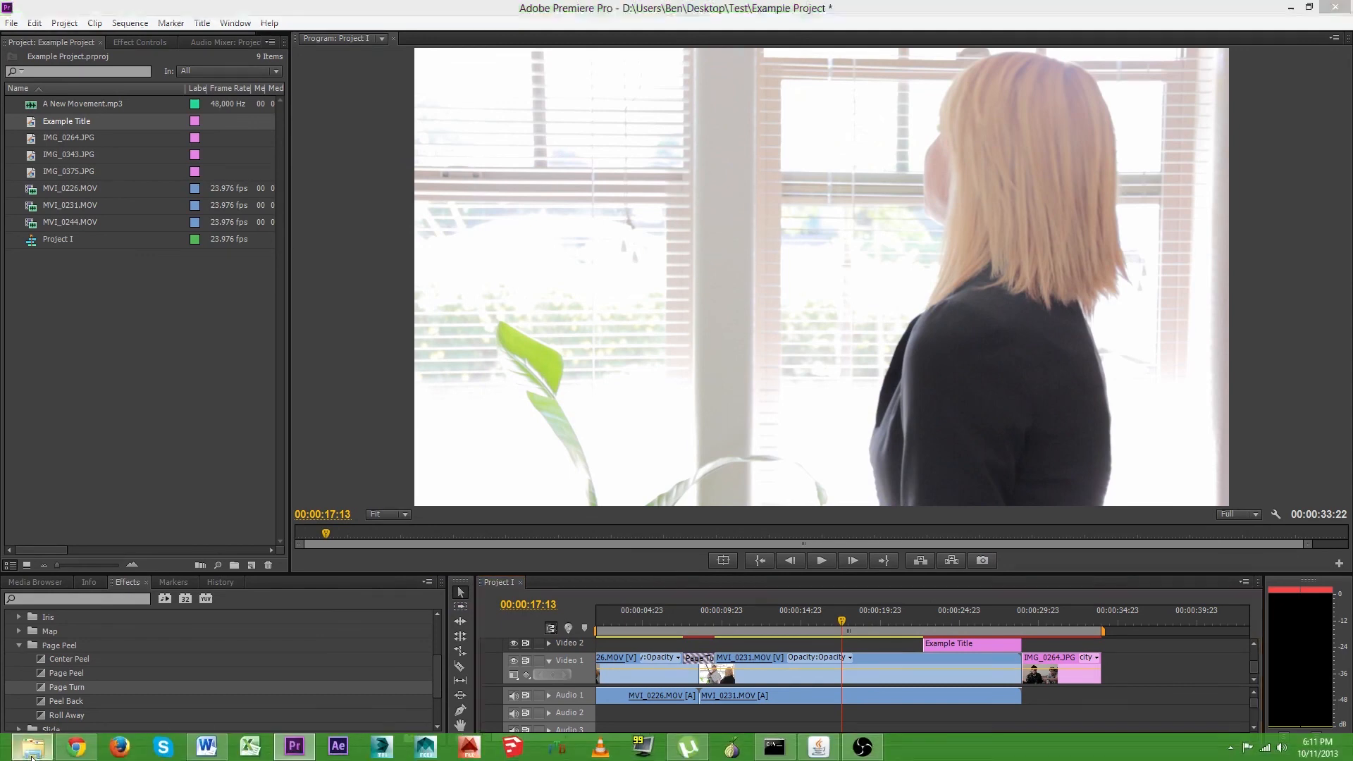
Step: Switch to File Explorer, open the Test folder on the desktop, and play the exported Example video in a maximized VLC window
click(31, 748)
drag(83, 96, 463, 104)
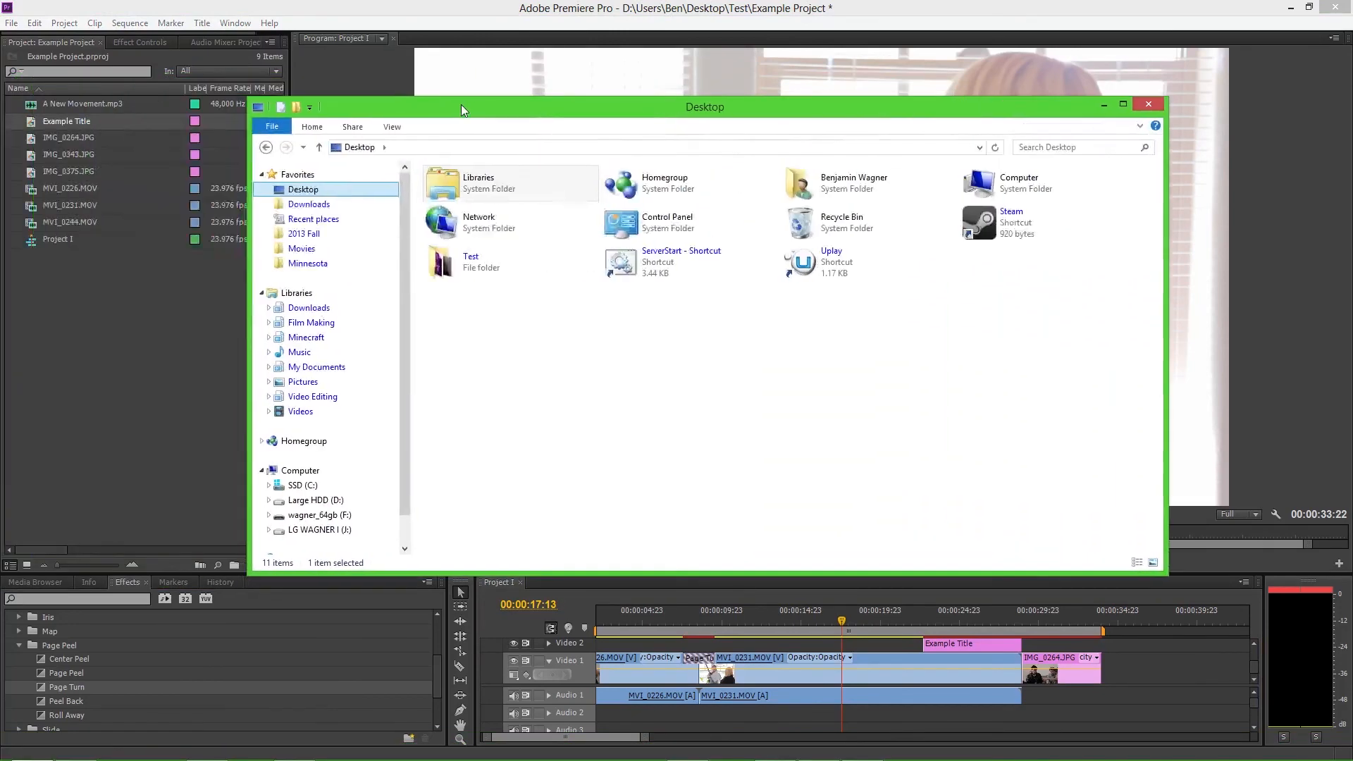
double_click(450, 261)
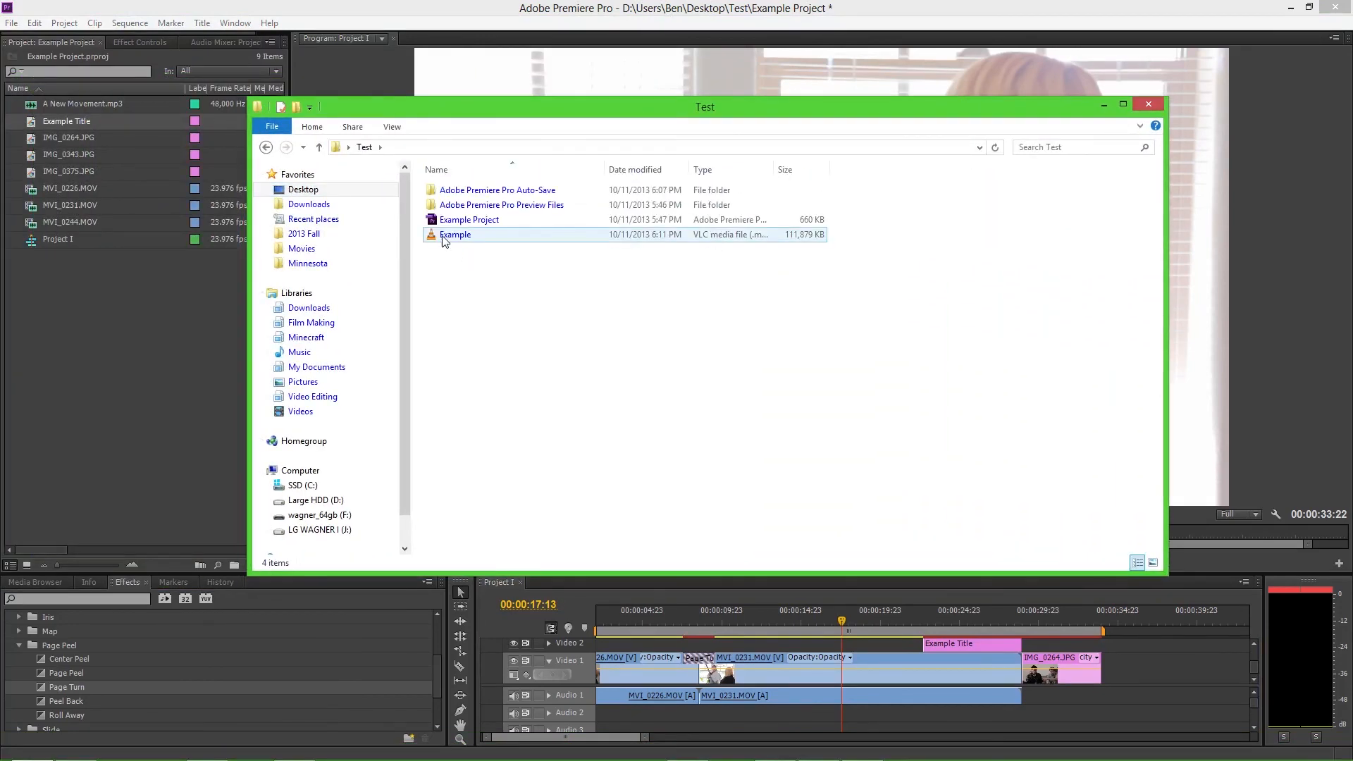
double_click(445, 237)
drag(45, 173, 940, 2)
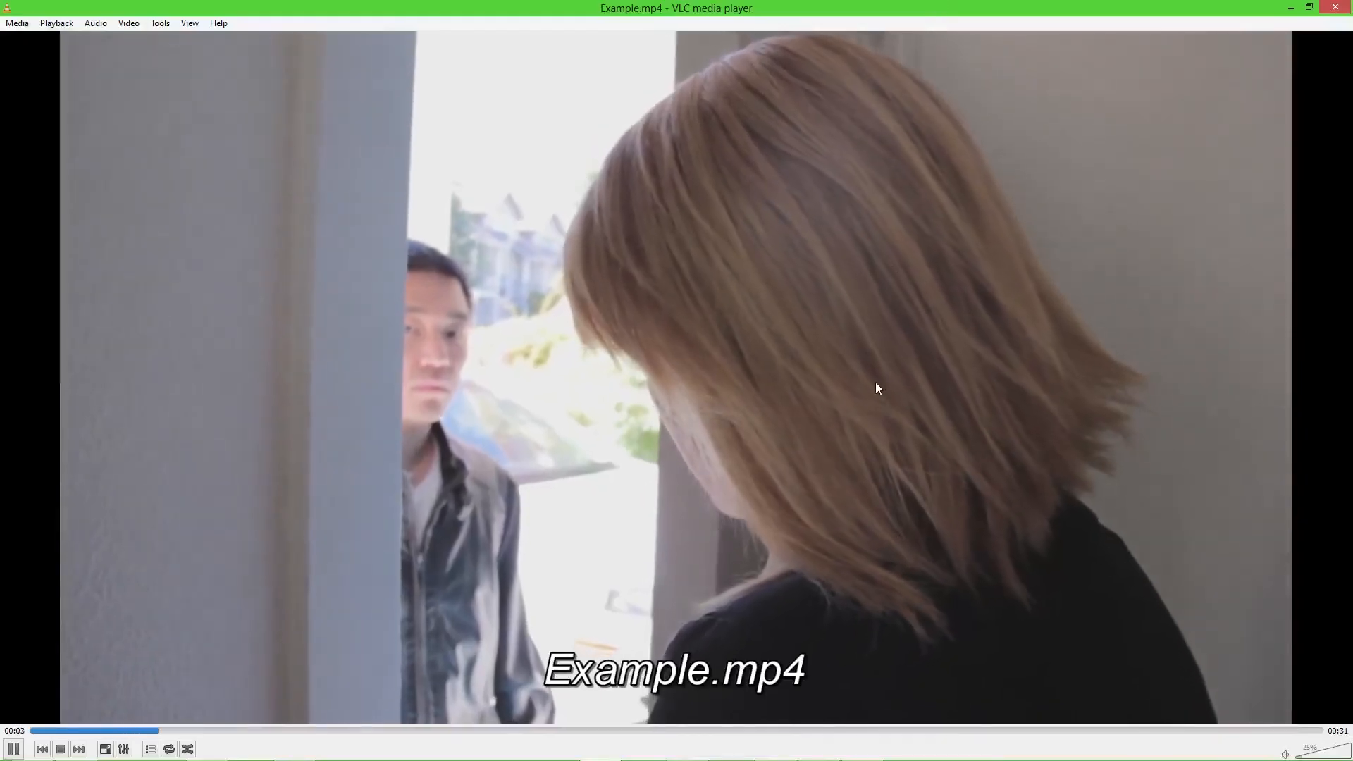
Step: Raise the playback volume to 87%, skip ahead to 00:17, and close the player and minimize the folder window
scroll(876, 384, up, 12)
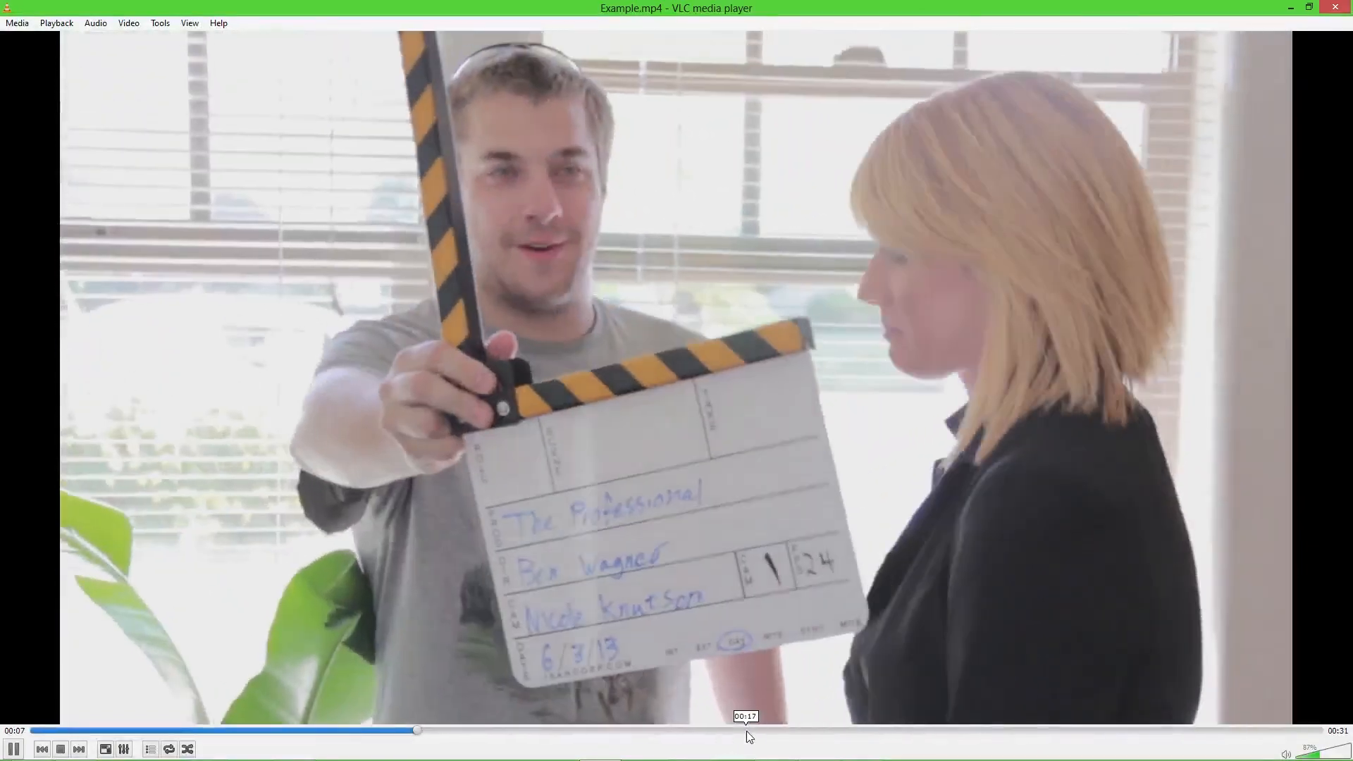
click(746, 730)
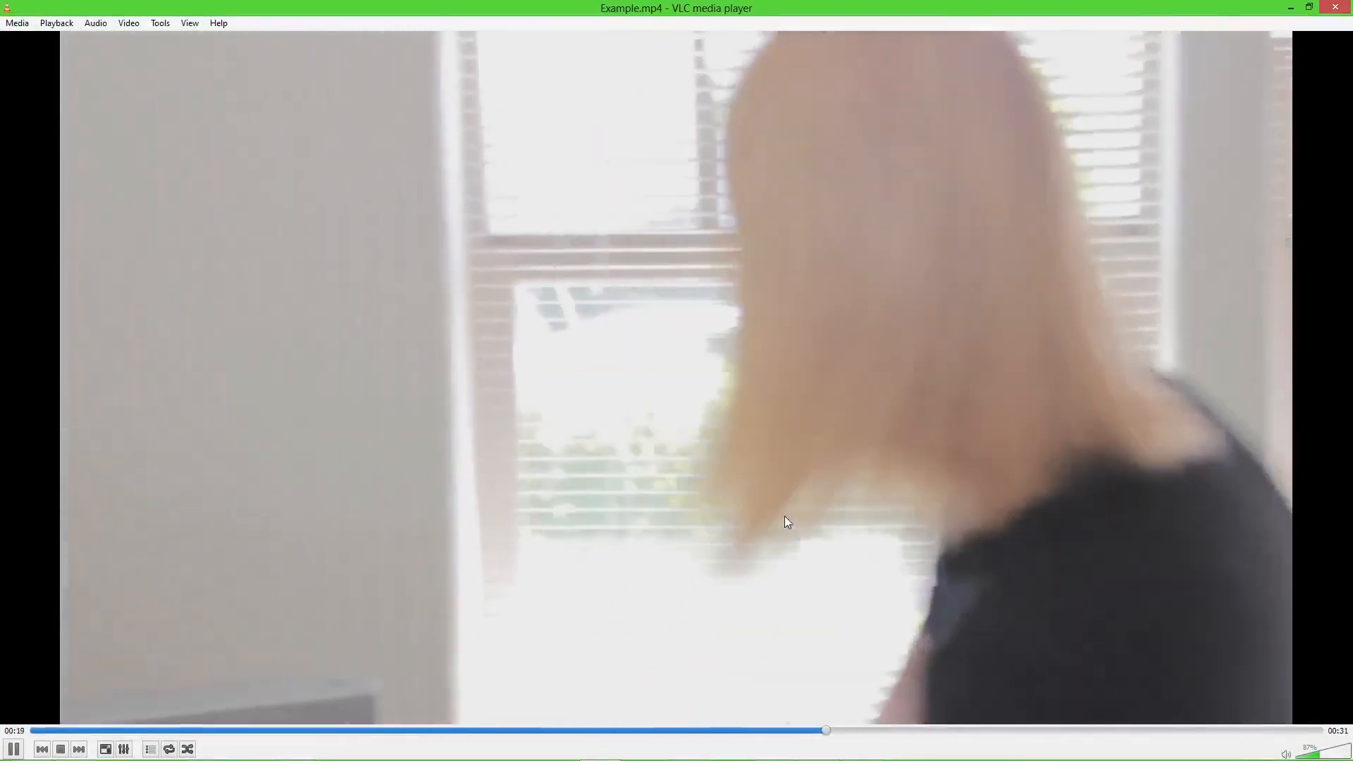
click(1337, 7)
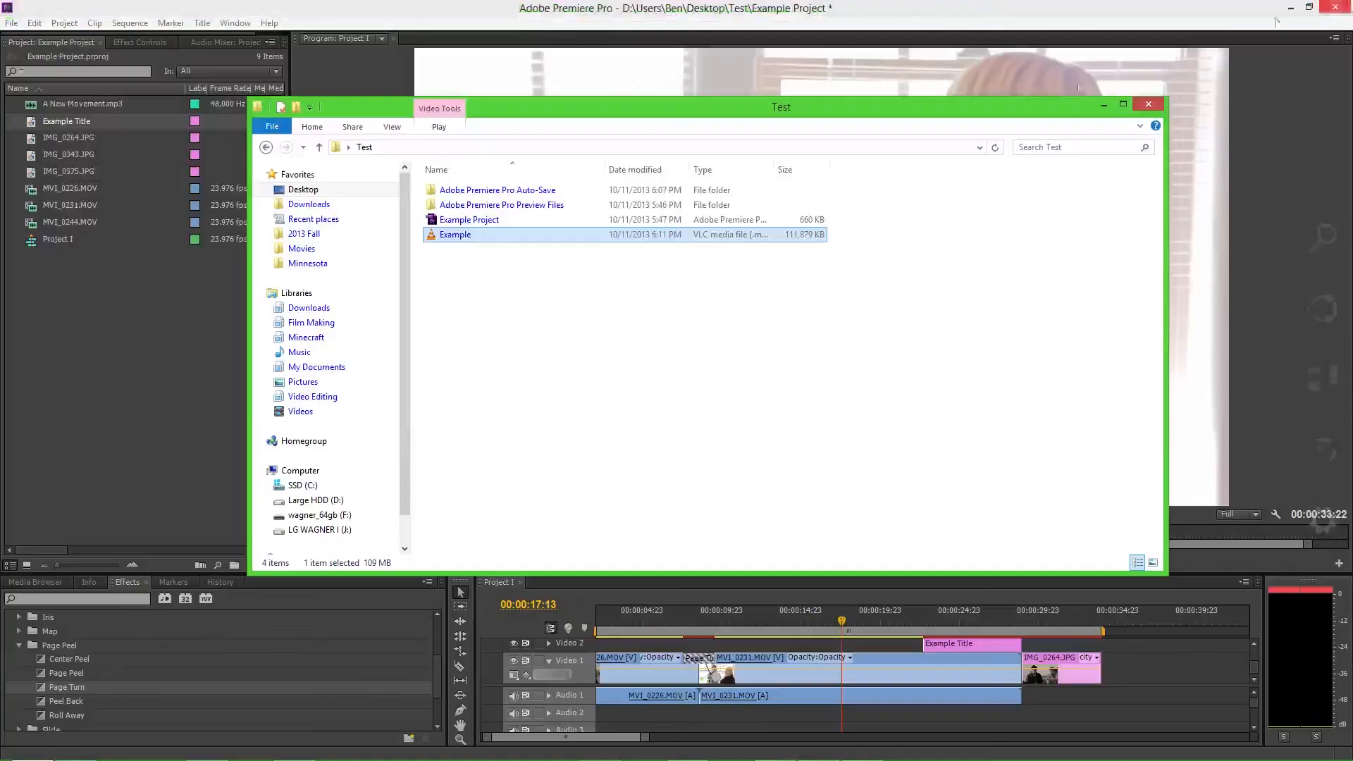
click(1103, 105)
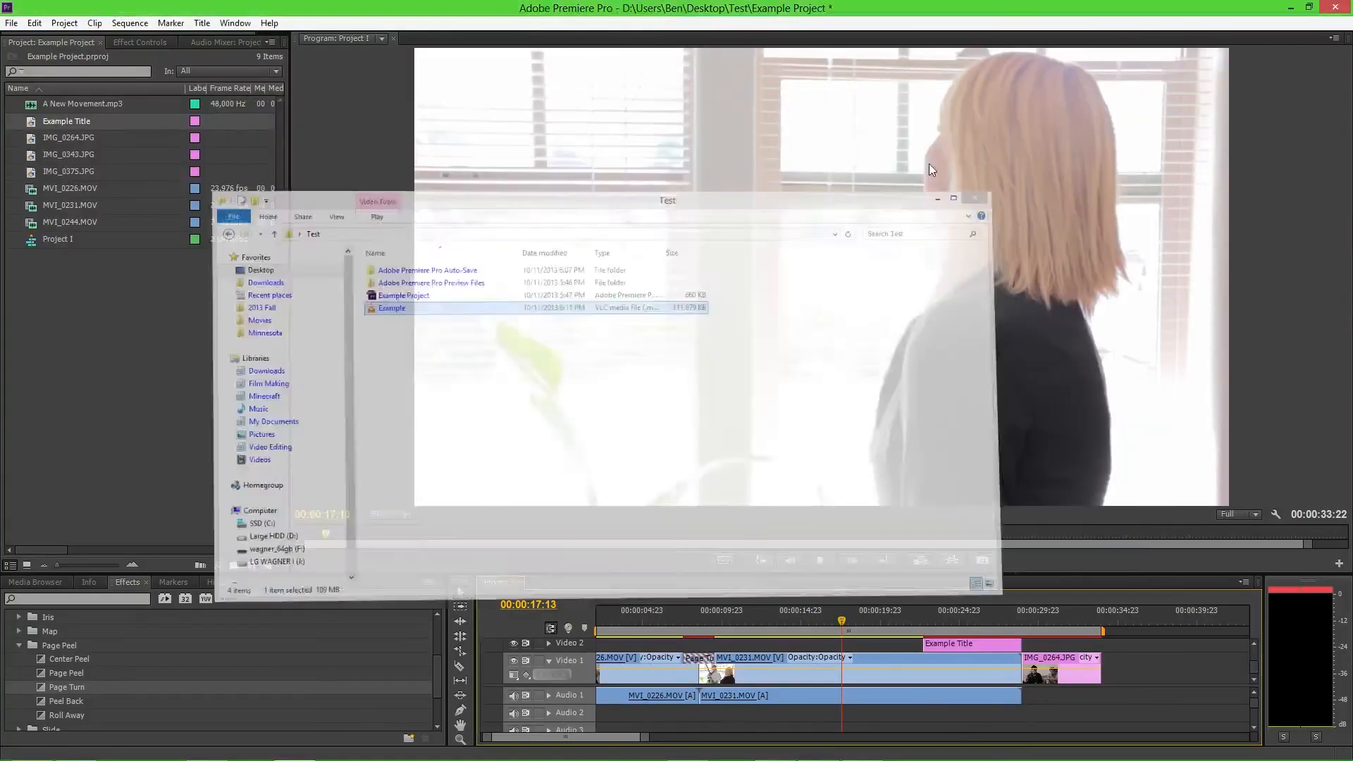